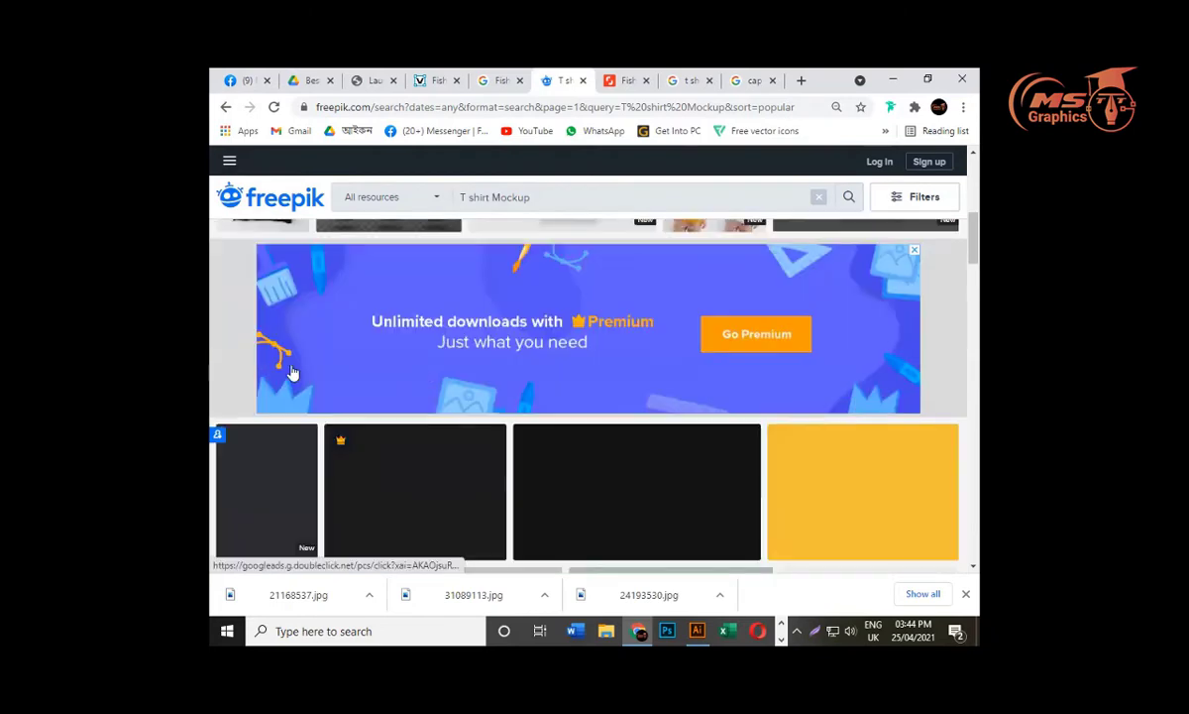
Browse the T shirt Mockup results on Freepik, preview the white polo shirt mockup and return to the results
scroll(693, 342, down, 2)
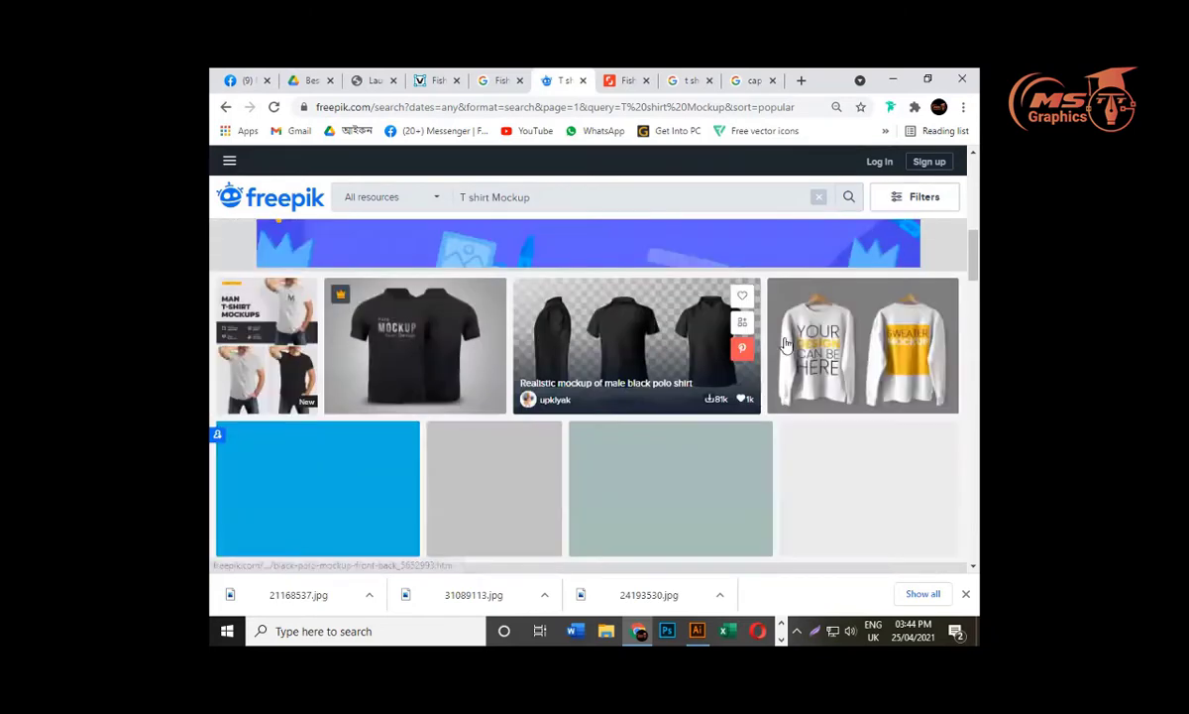
scroll(211, 347, down, 1)
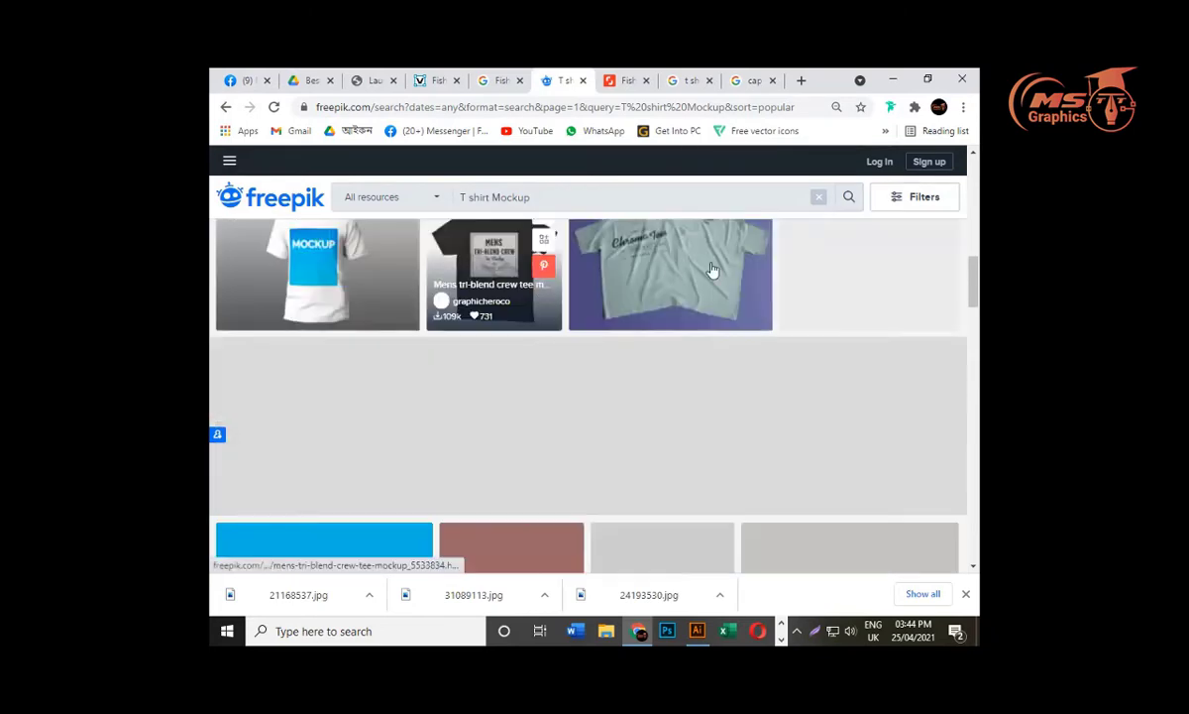
scroll(654, 349, down, 1)
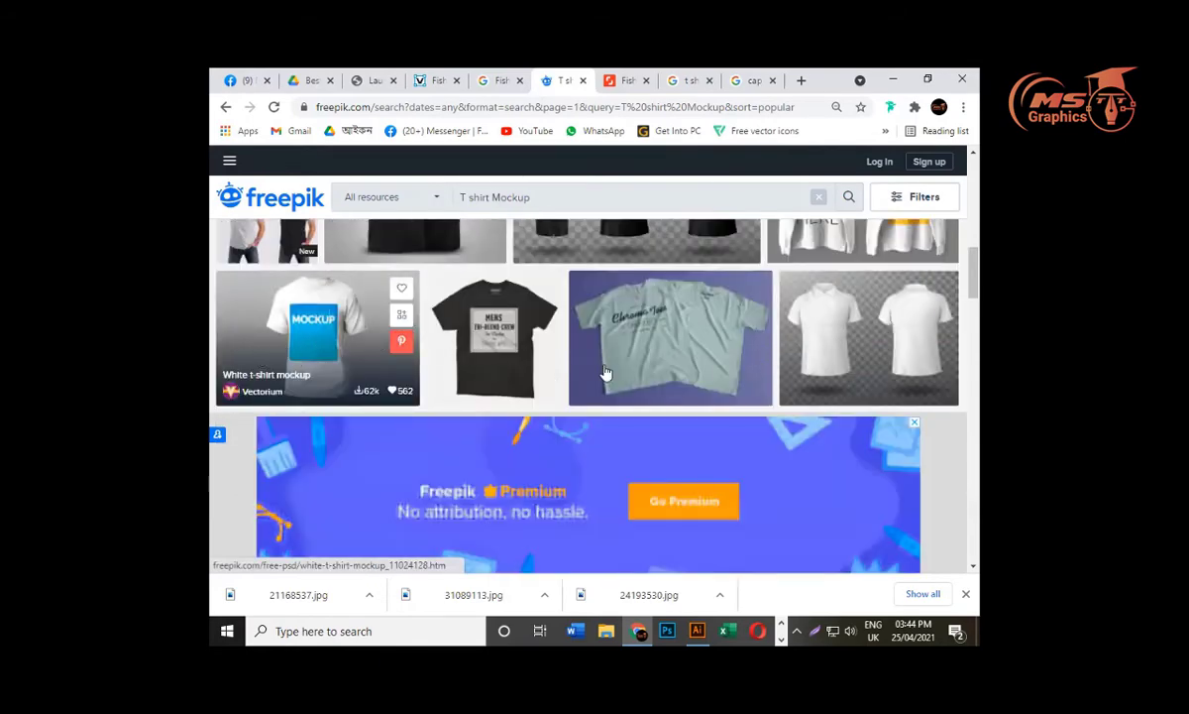
scroll(635, 376, up, 1)
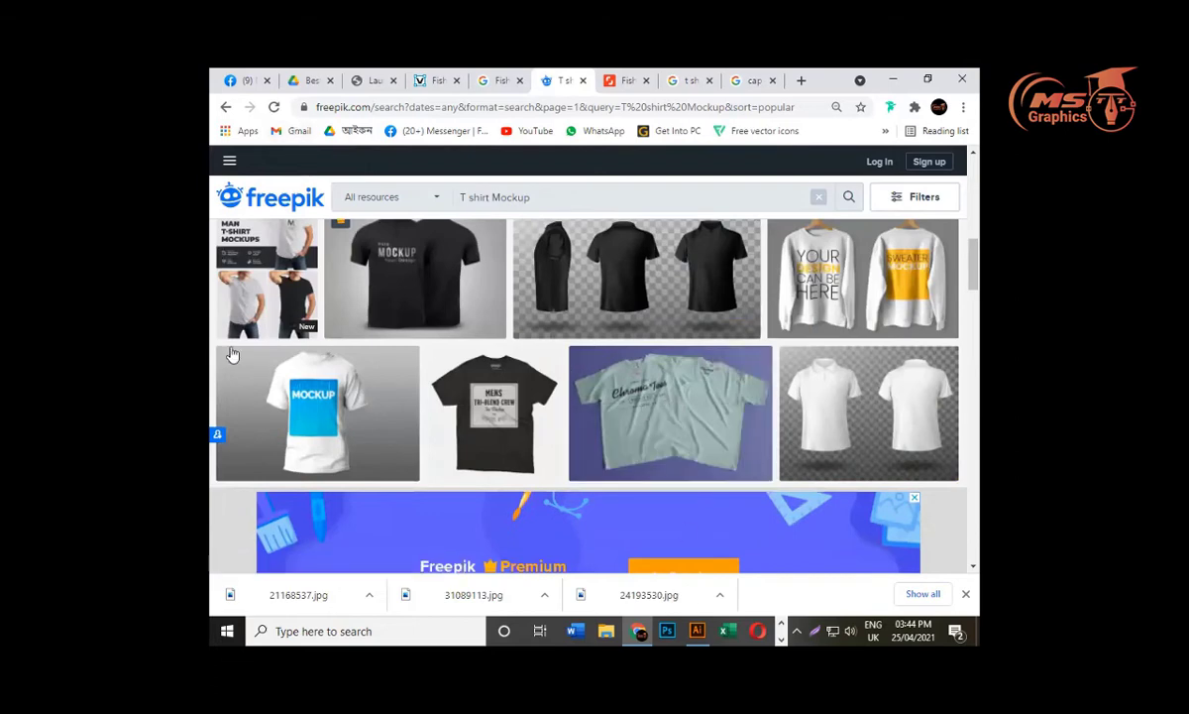
scroll(422, 420, up, 2)
scroll(660, 365, down, 1)
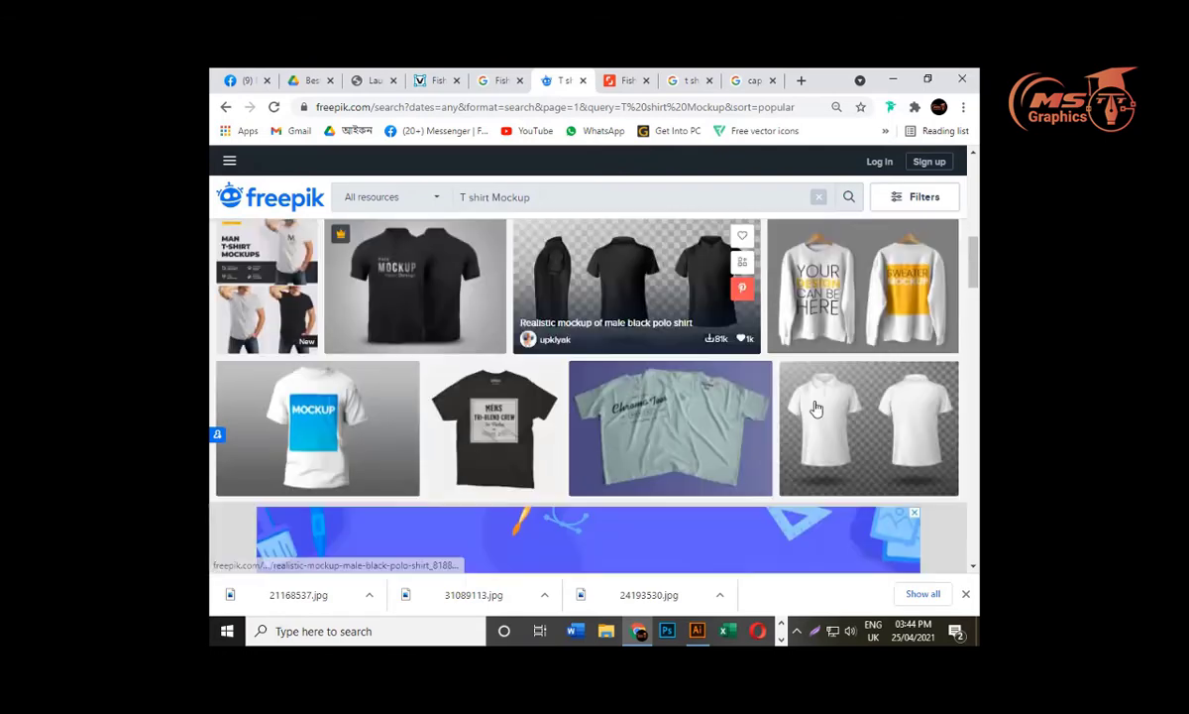
scroll(819, 483, up, 1)
click(818, 483)
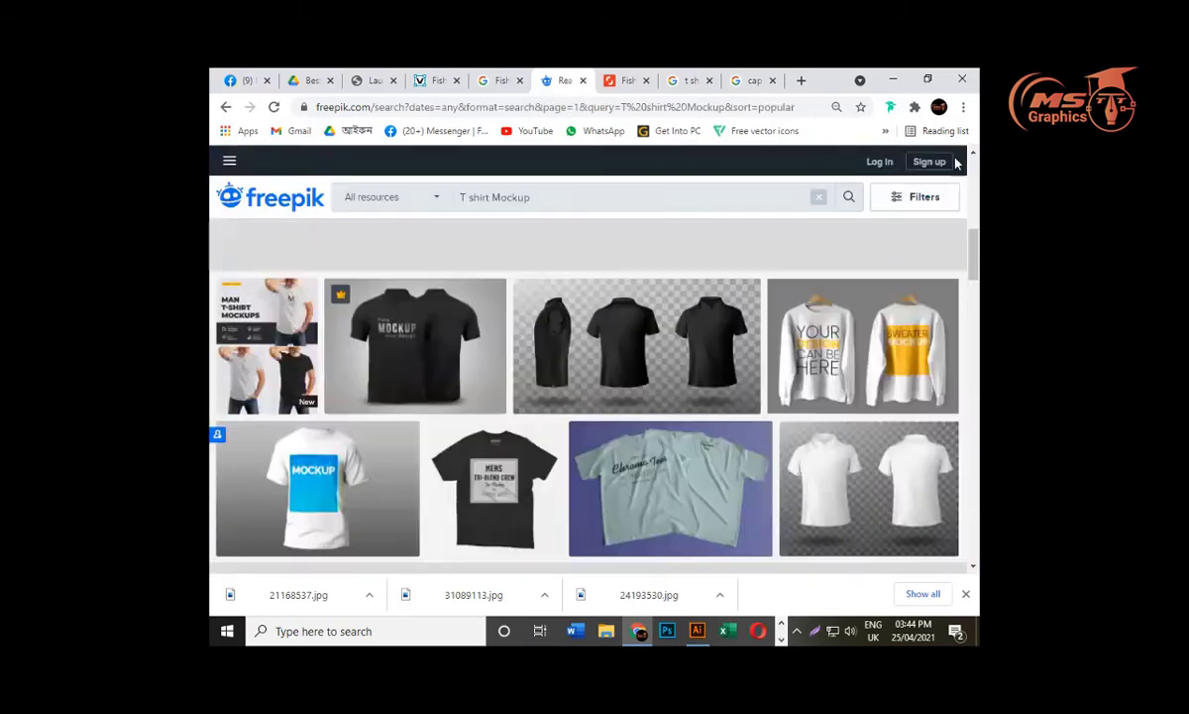
click(958, 173)
Review the MST Graphics group's free T-shirt mockup post on Facebook and return to the Freepik results
key(ctrl+1)
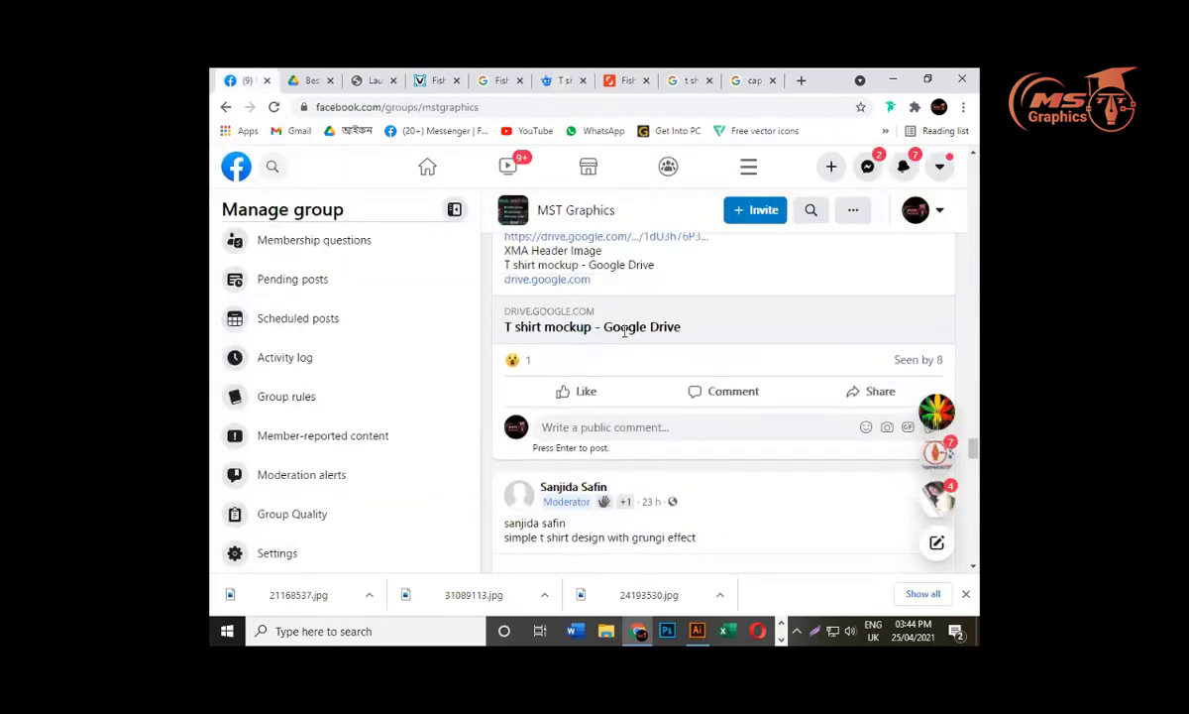
scroll(538, 408, up, 3)
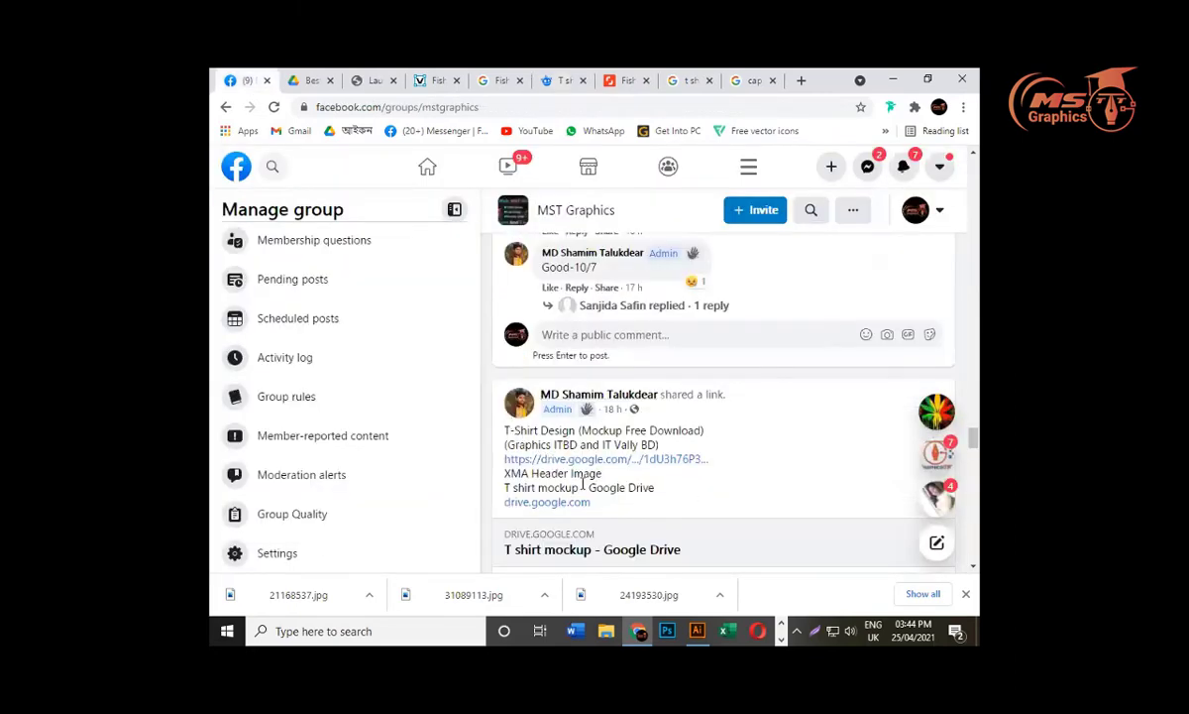
click(564, 81)
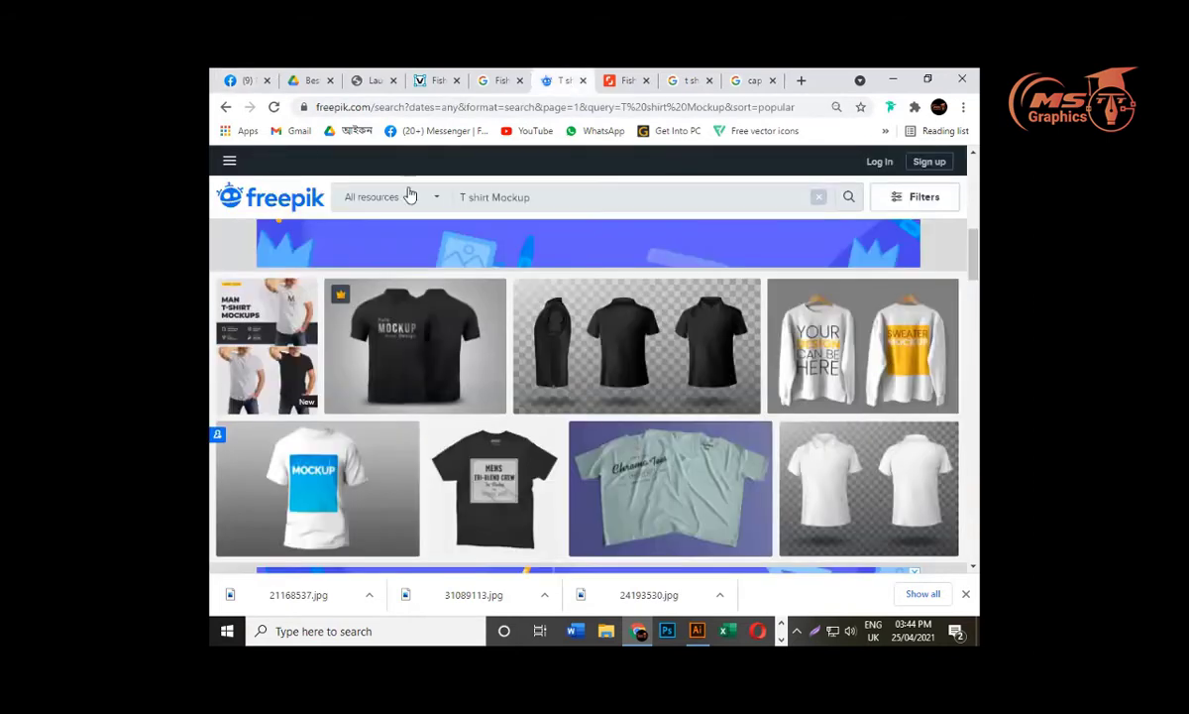
scroll(297, 376, down, 2)
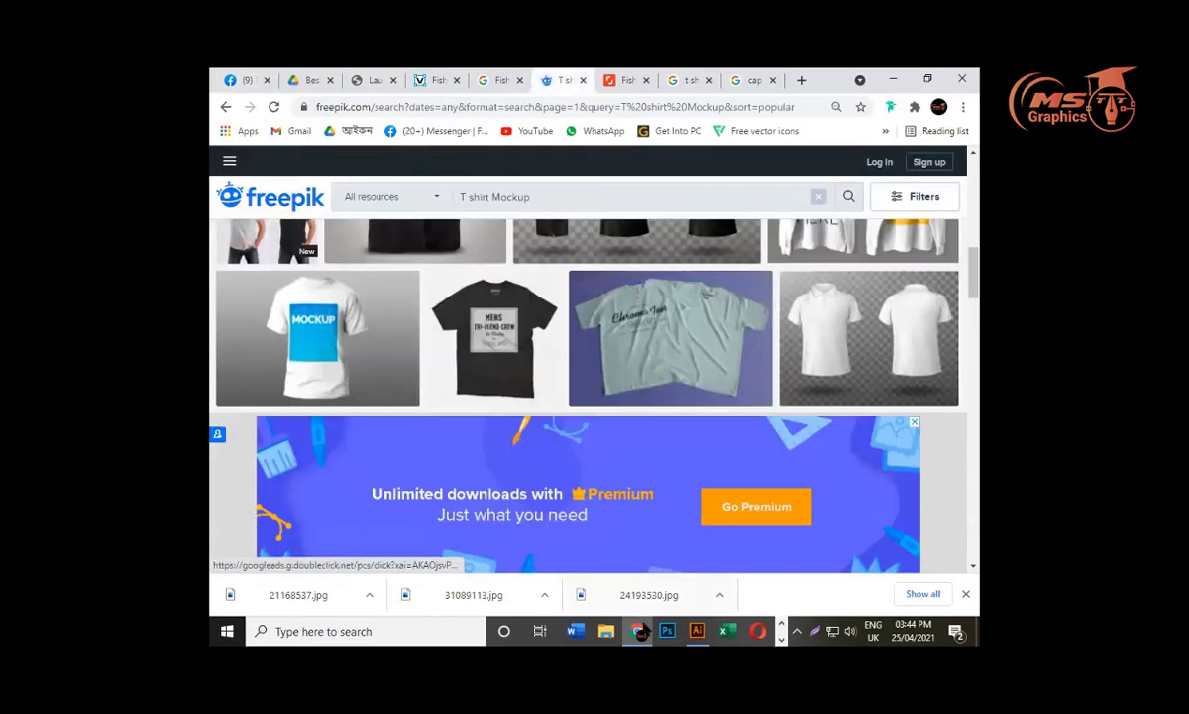
Switch to Illustrator and inspect the fish artwork with its two Lorem ipsum texts, leaving nothing selected
click(605, 630)
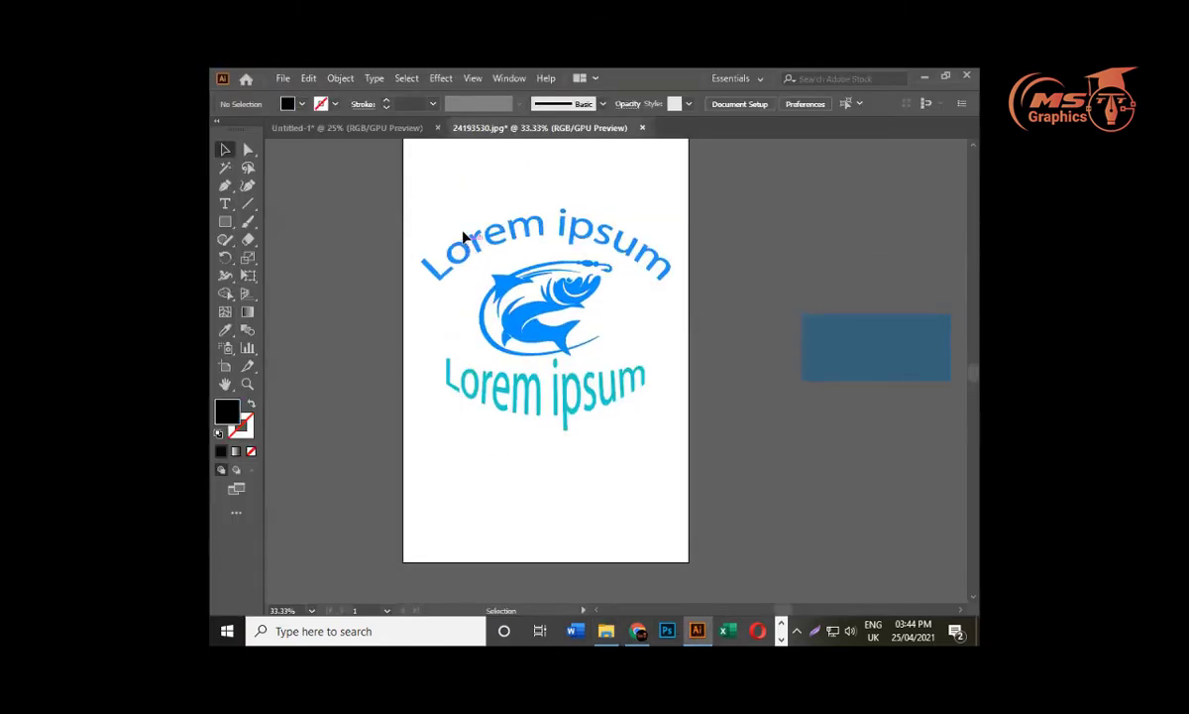
drag(451, 185, 720, 416)
key(ctrl+shift+a)
click(527, 283)
click(717, 335)
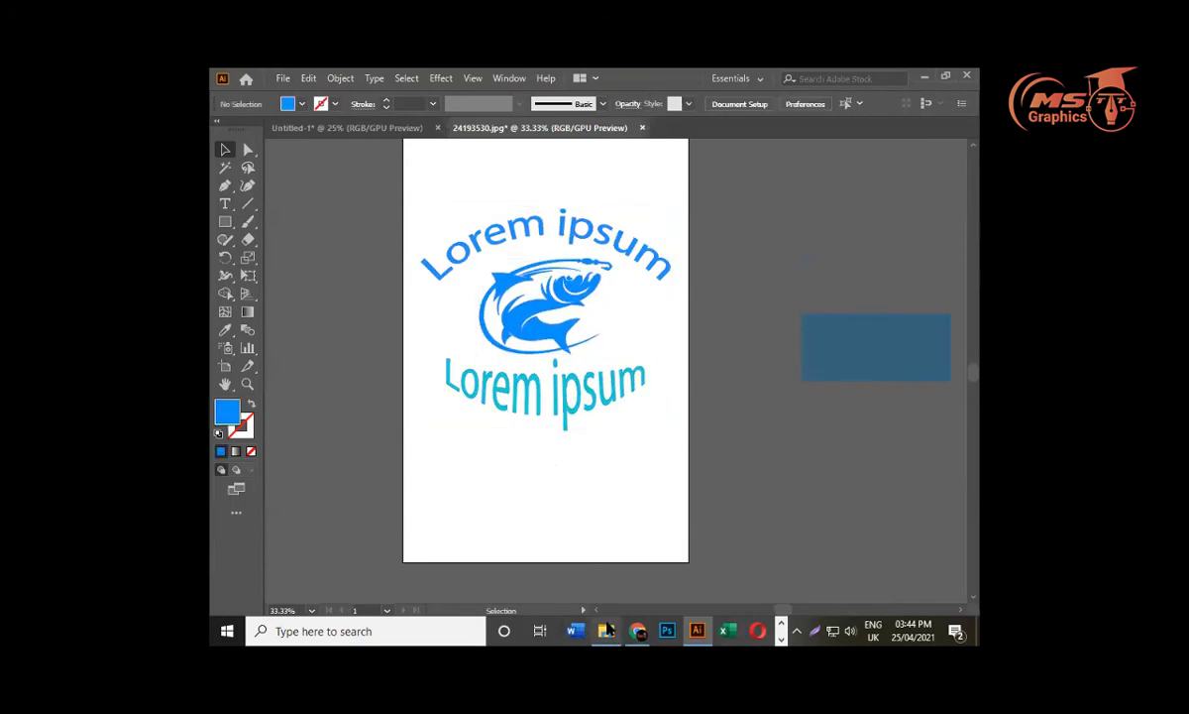
Switch to File Explorer and try to open the T-Shirt Design folder on New Volume (E:)
mouse_move(605, 630)
click(570, 535)
click(285, 477)
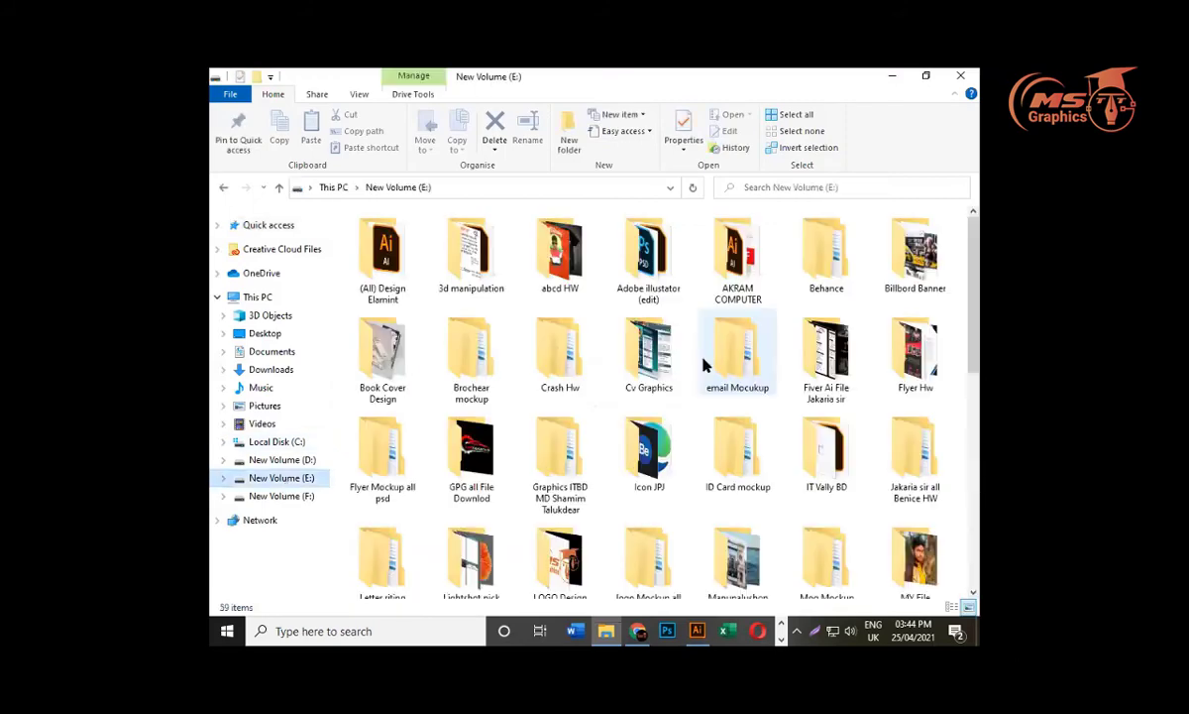
scroll(542, 482, down, 5)
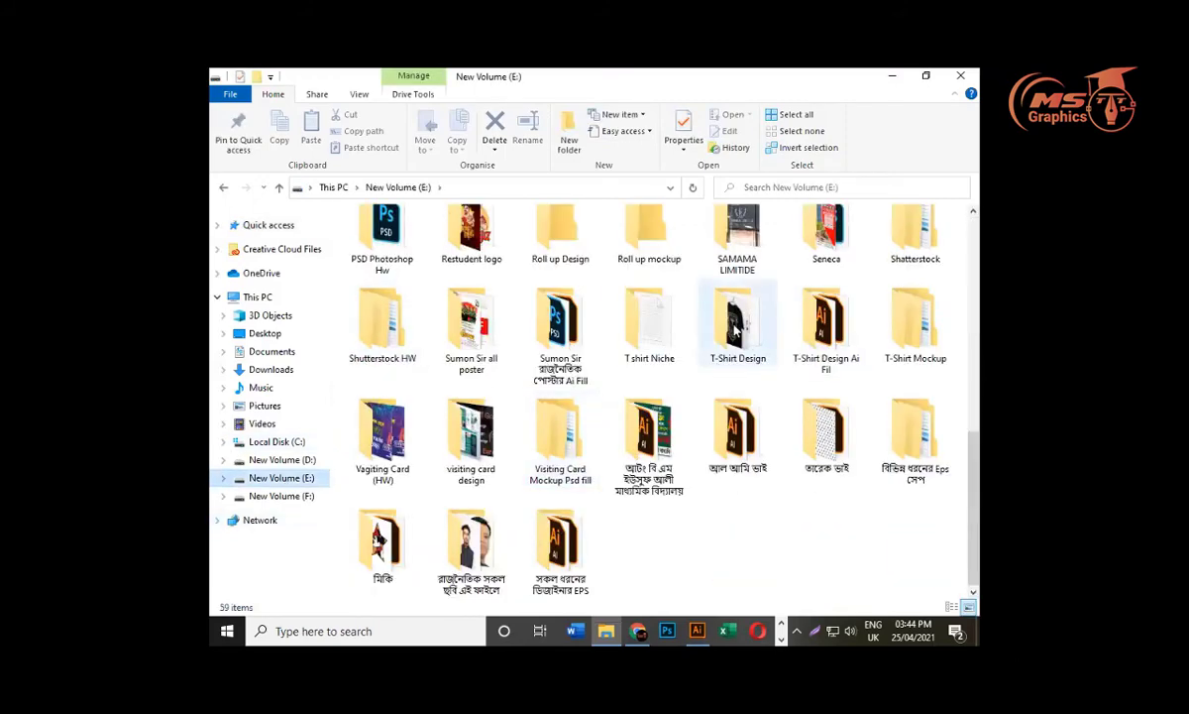
double_click(743, 347)
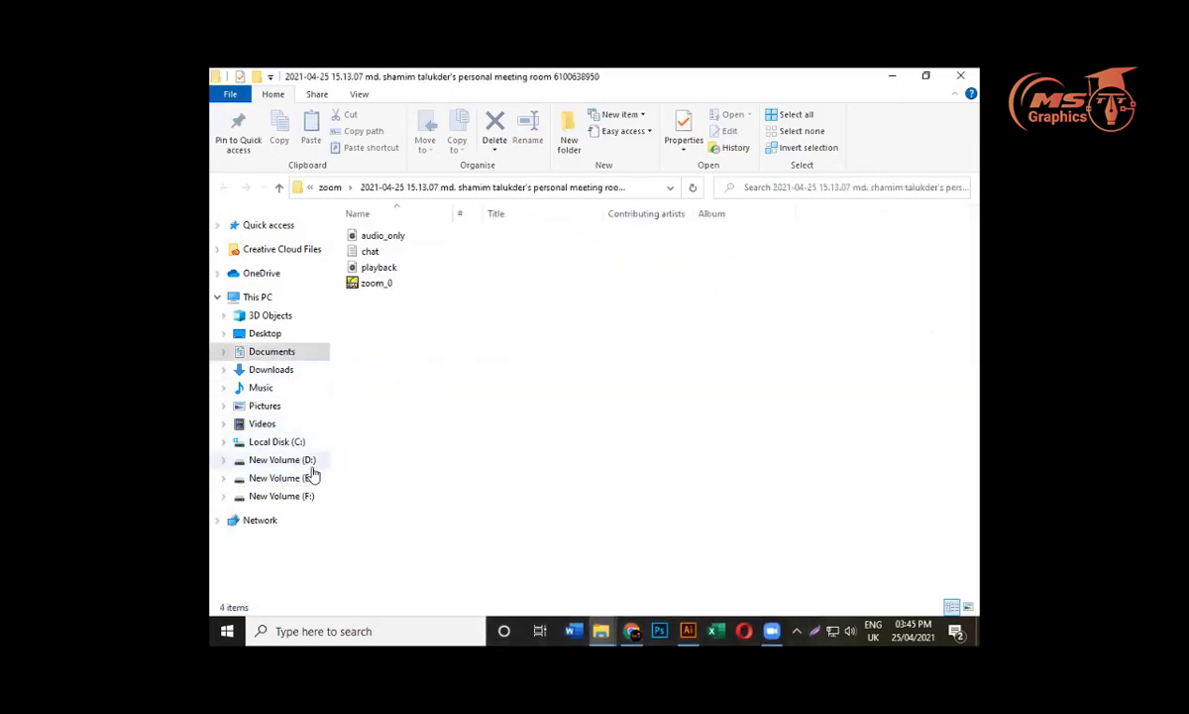
Open the Best T-Shirt Mockup folder inside T-Shirt Mockup on New Volume (E:)
click(308, 477)
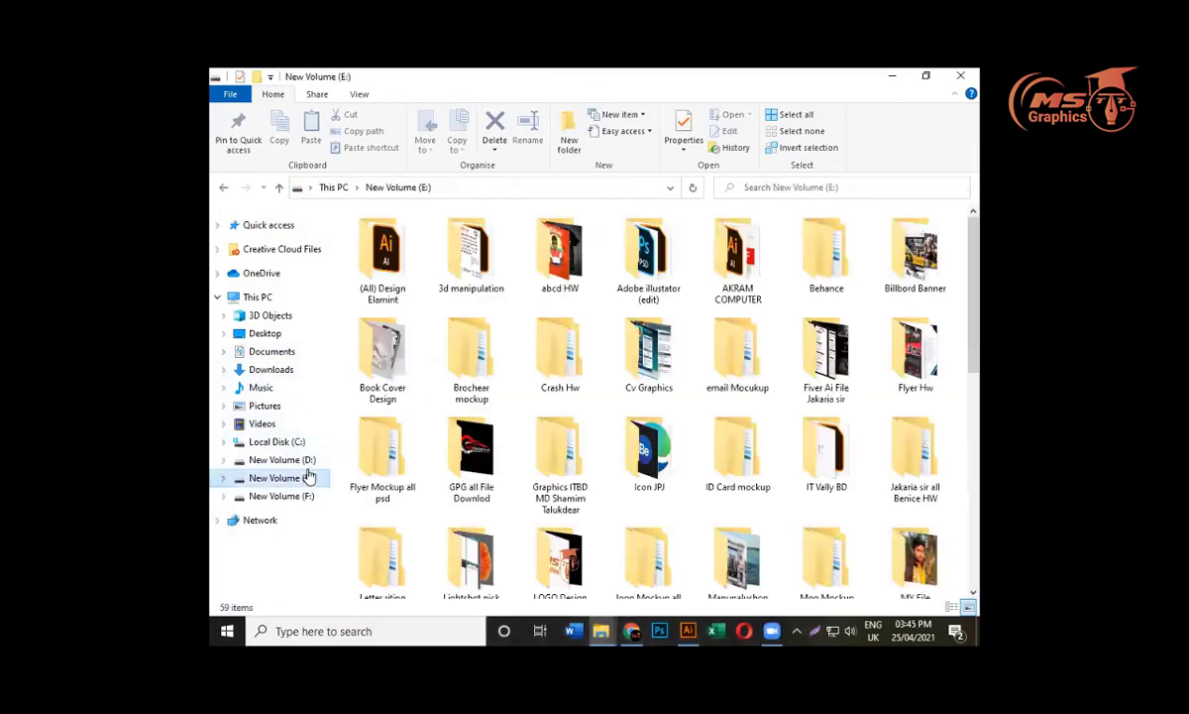
scroll(803, 449, down, 10)
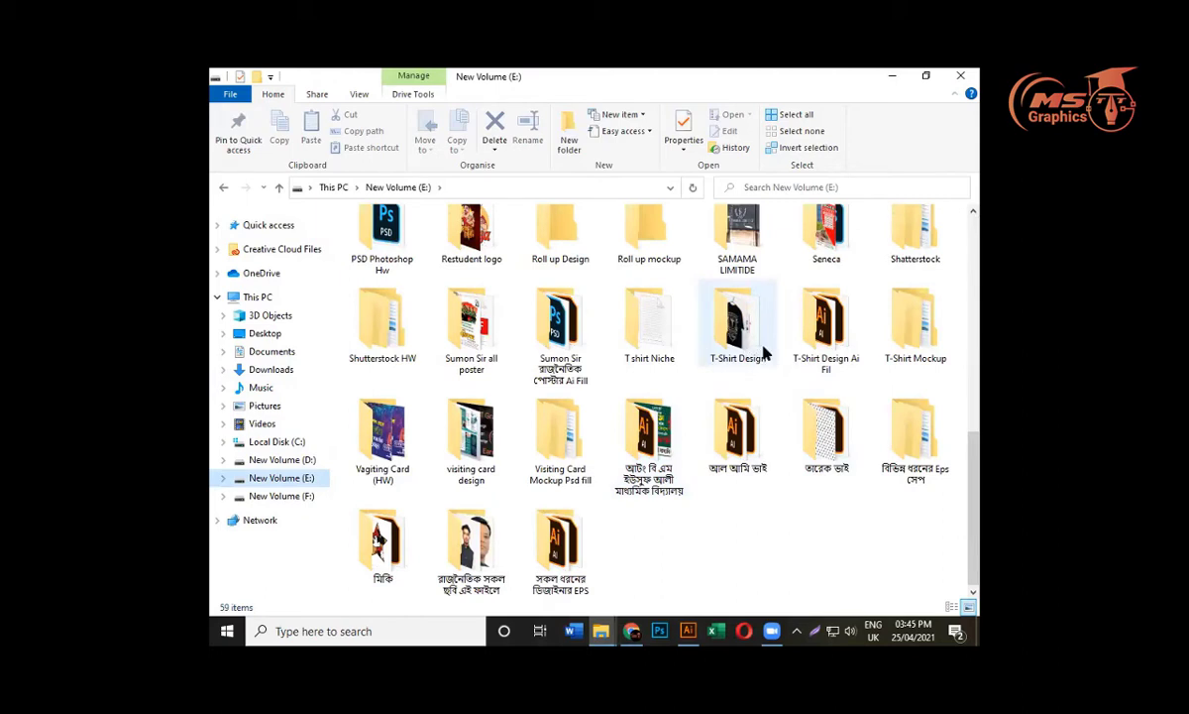
click(696, 319)
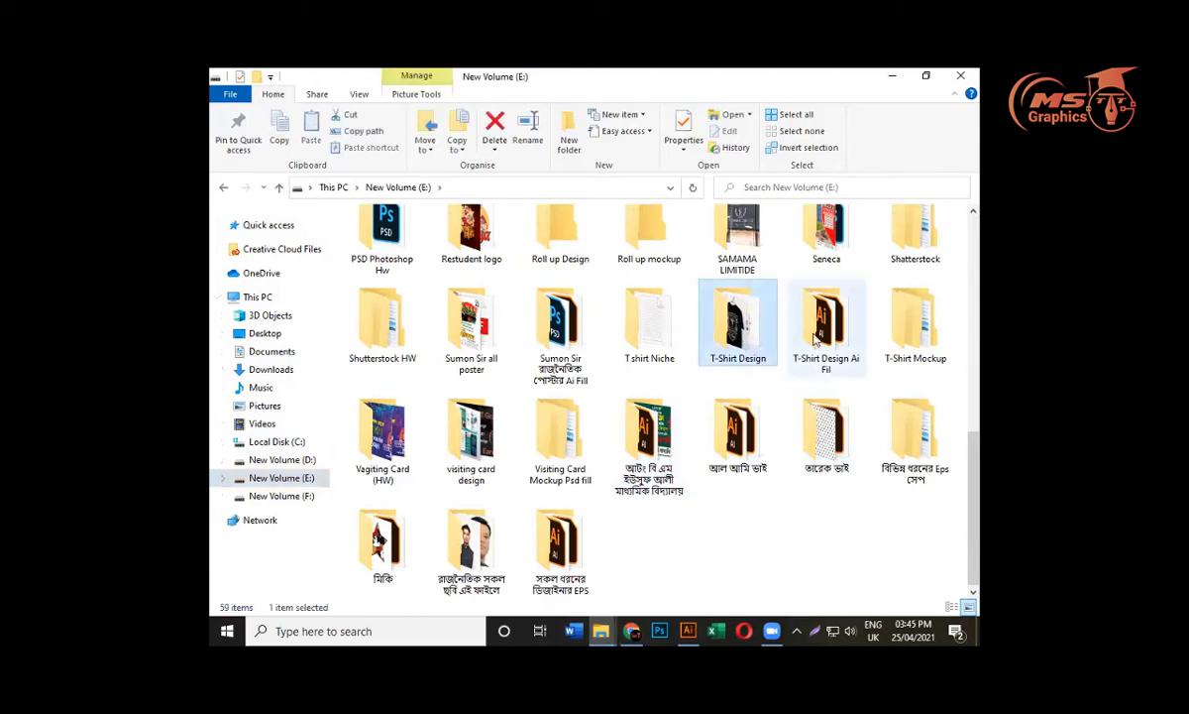
double_click(889, 335)
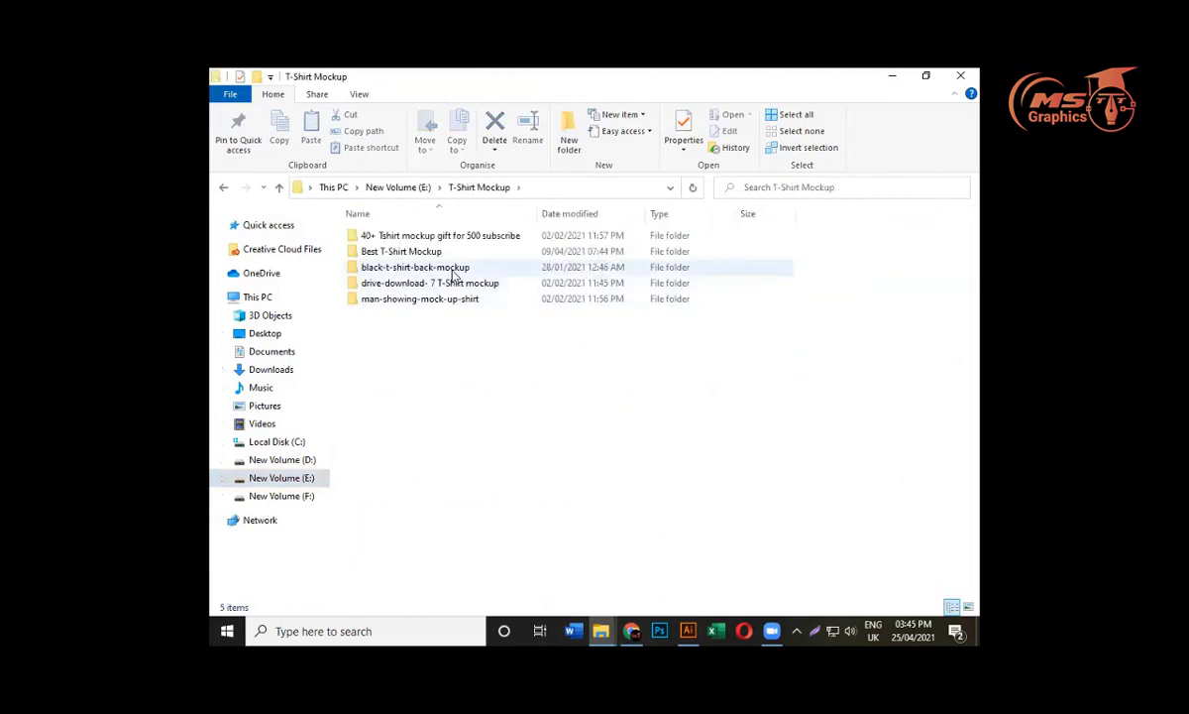
double_click(427, 252)
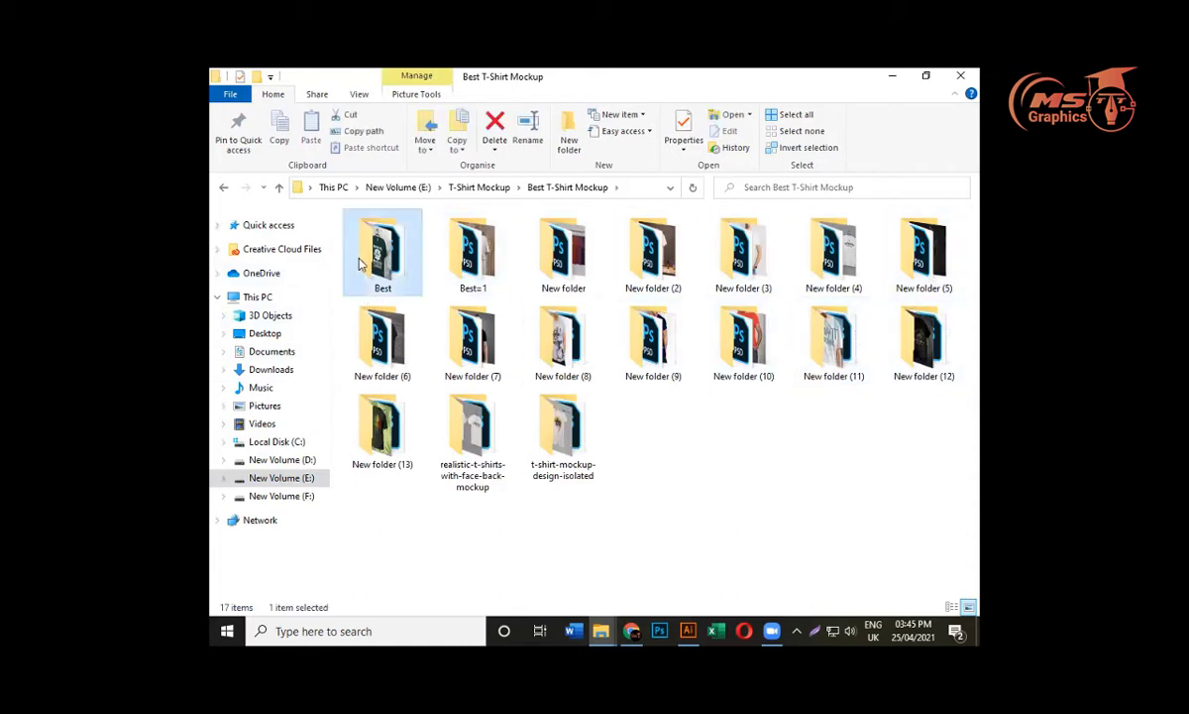
Look through the mockups in the Best, Best=1, New folder, New folder (2) and New folder (10) subfolders
double_click(361, 259)
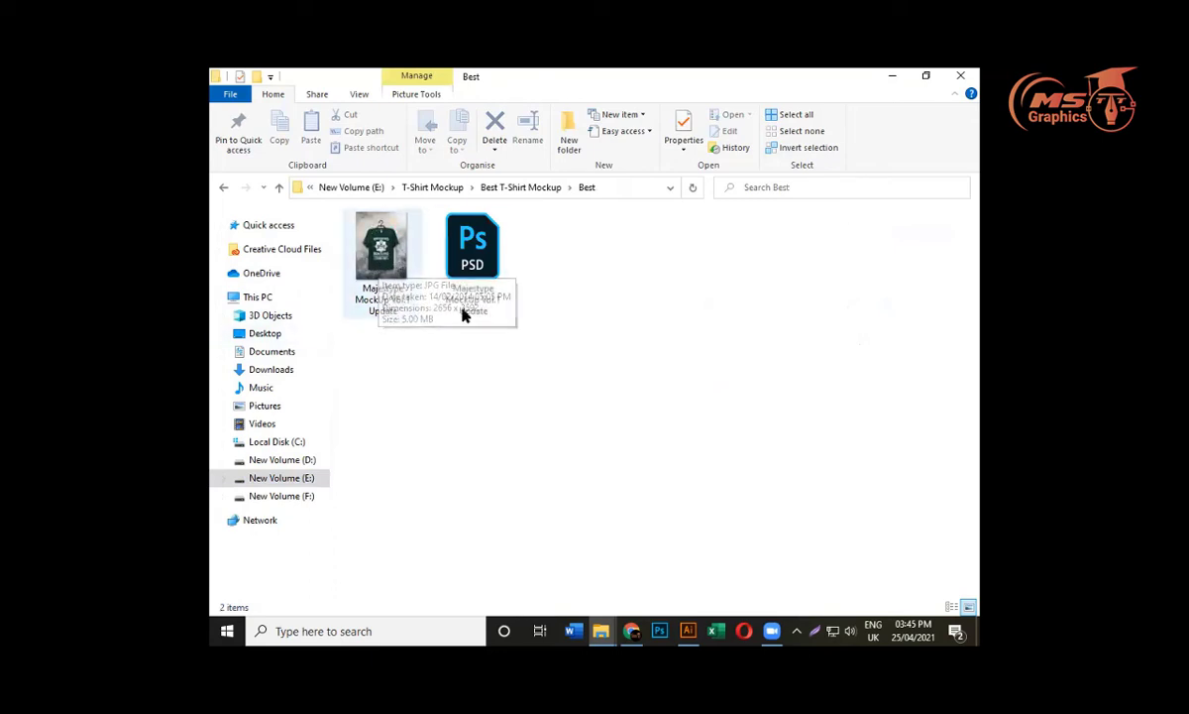
click(224, 186)
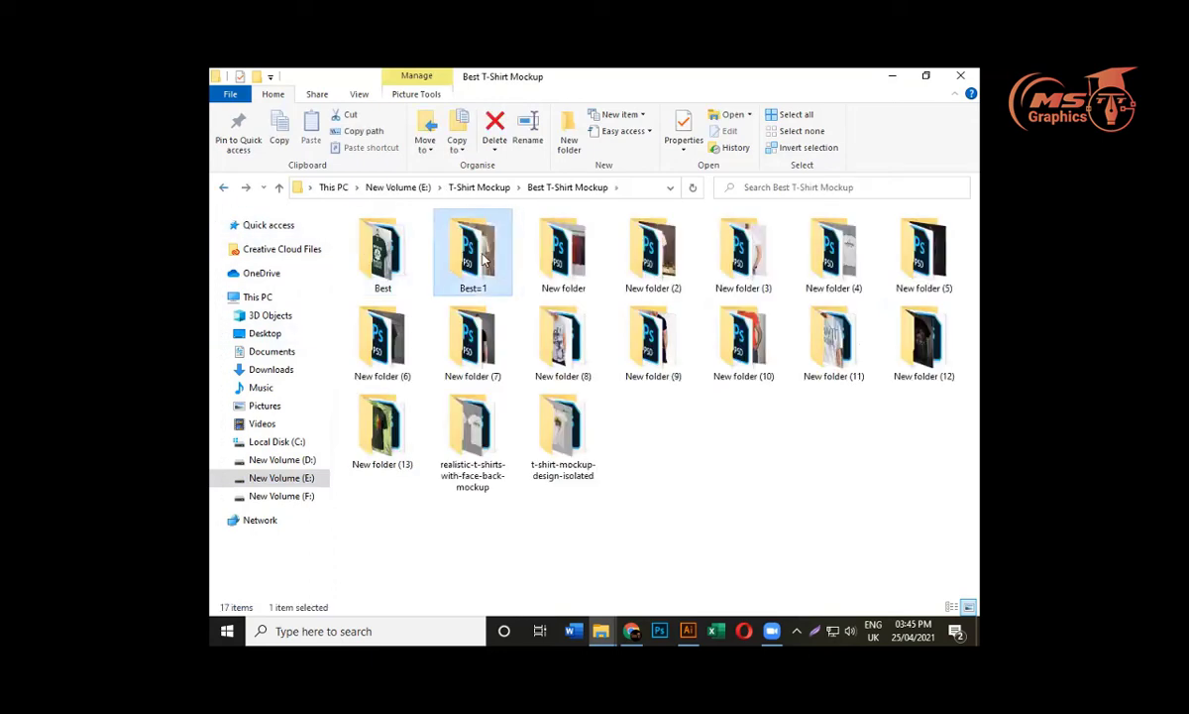
double_click(452, 237)
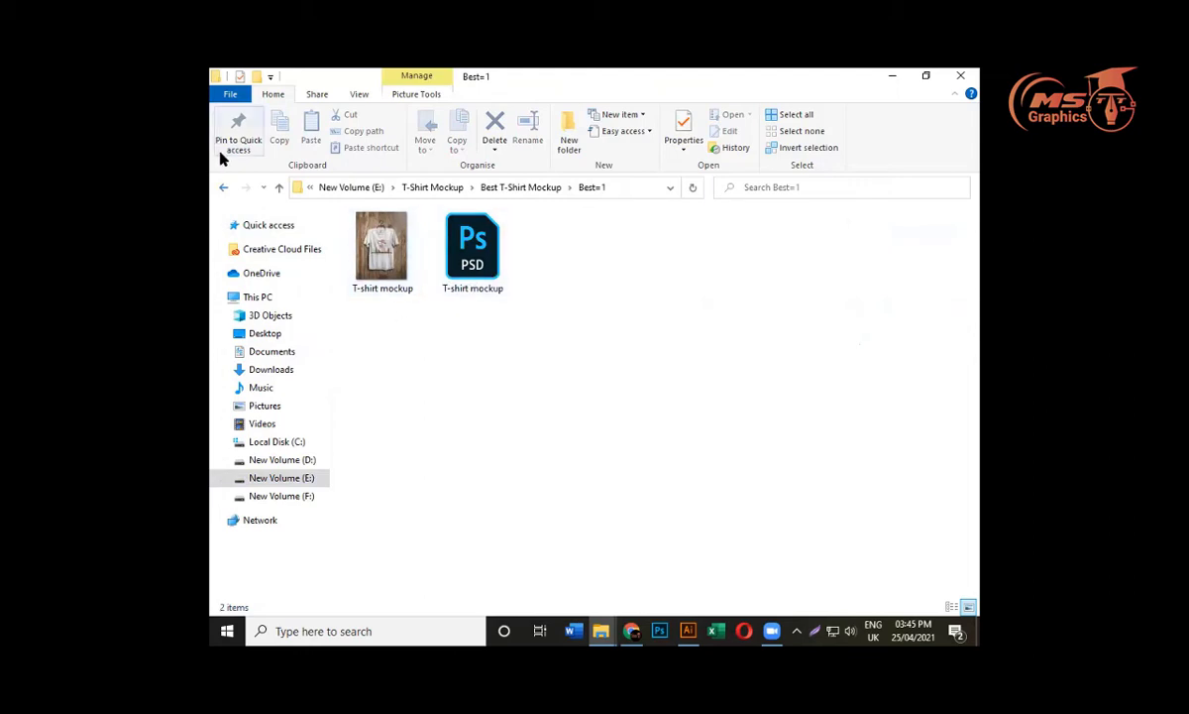
click(224, 186)
click(555, 252)
double_click(555, 252)
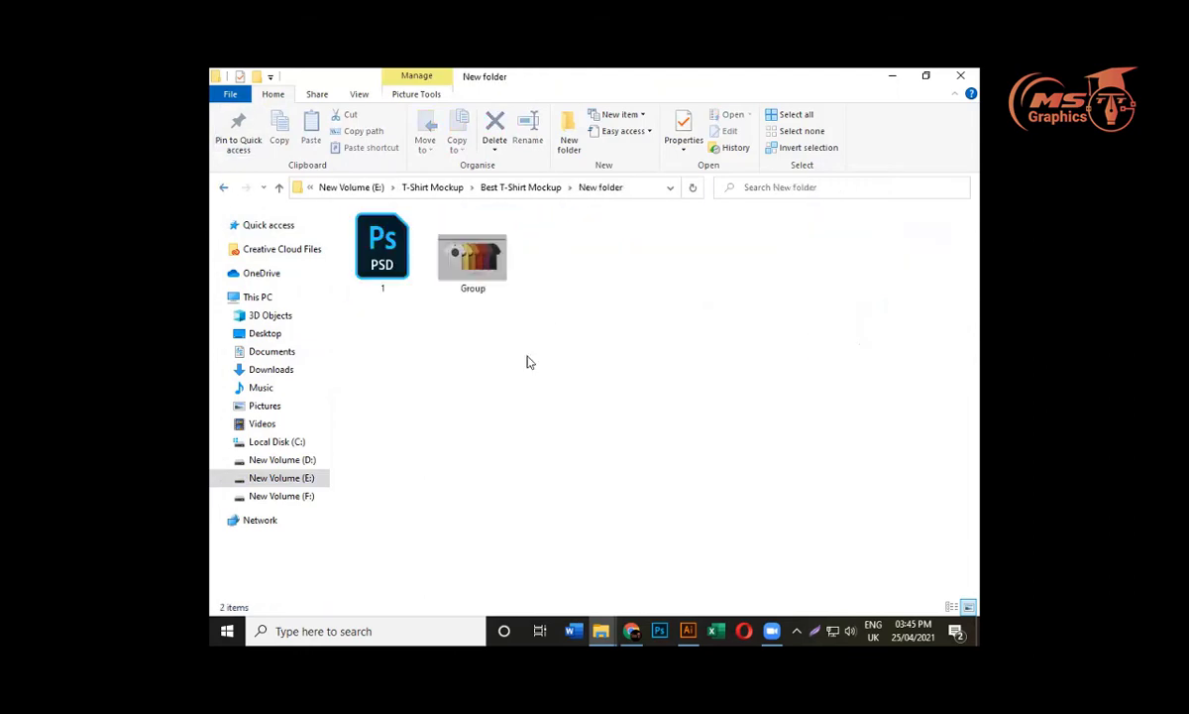
click(224, 186)
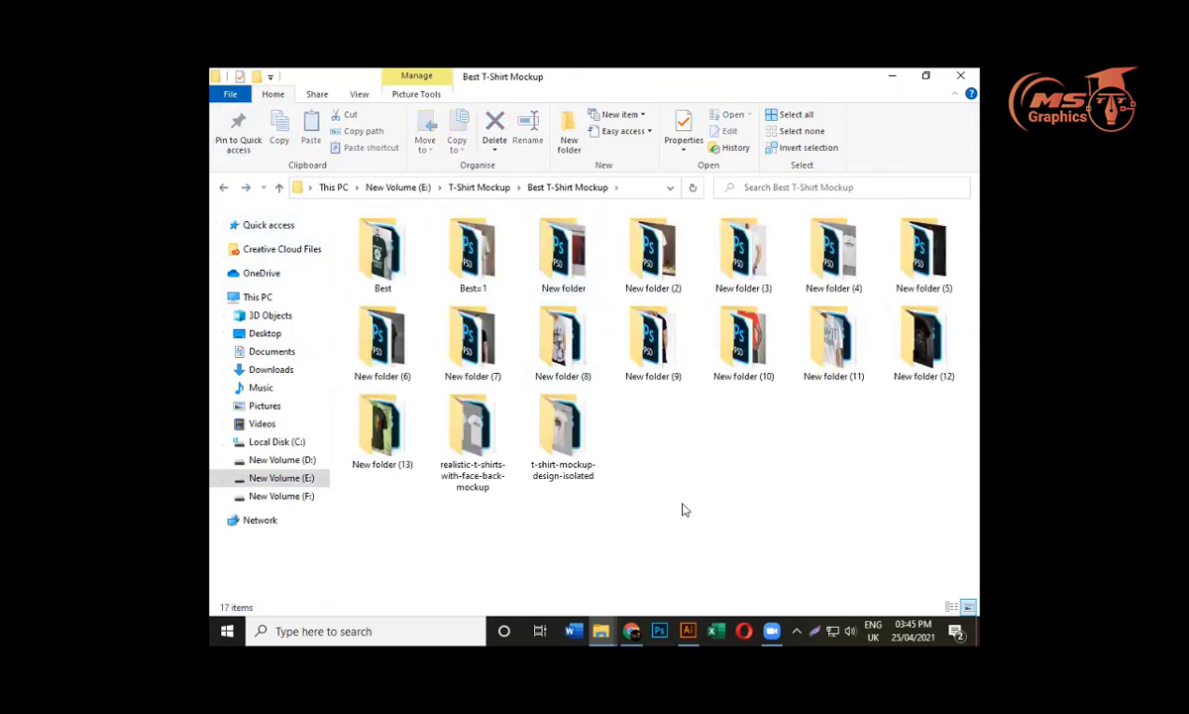
double_click(634, 259)
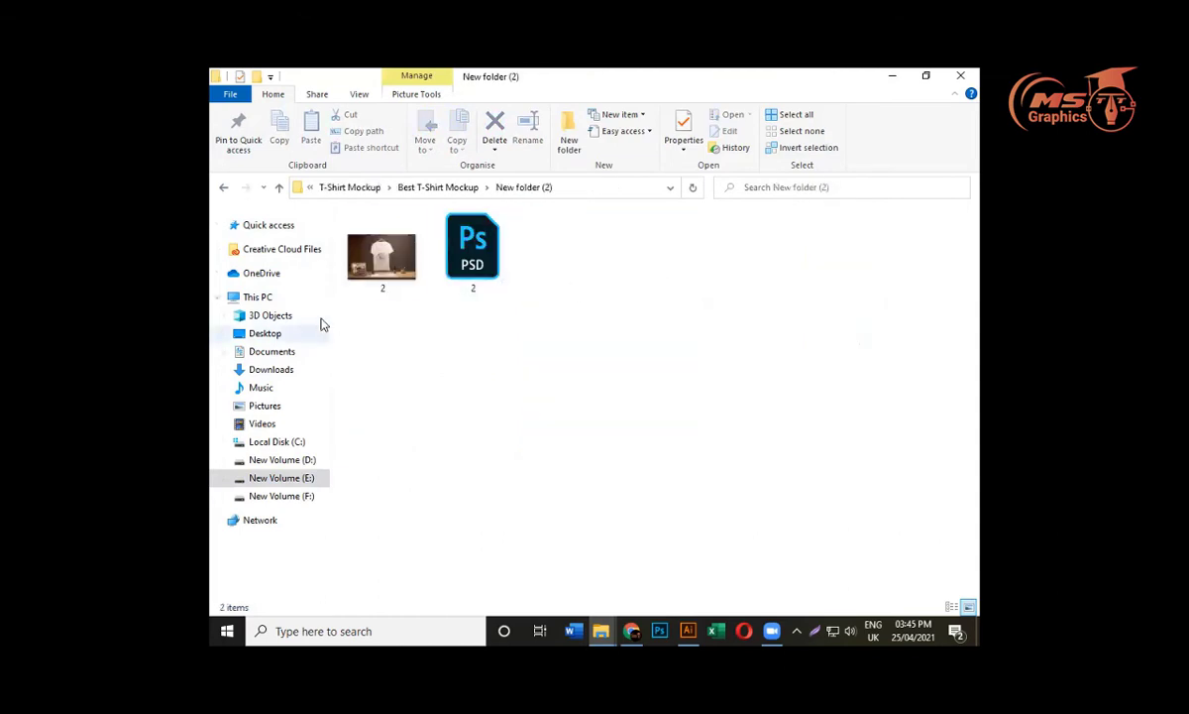
click(224, 188)
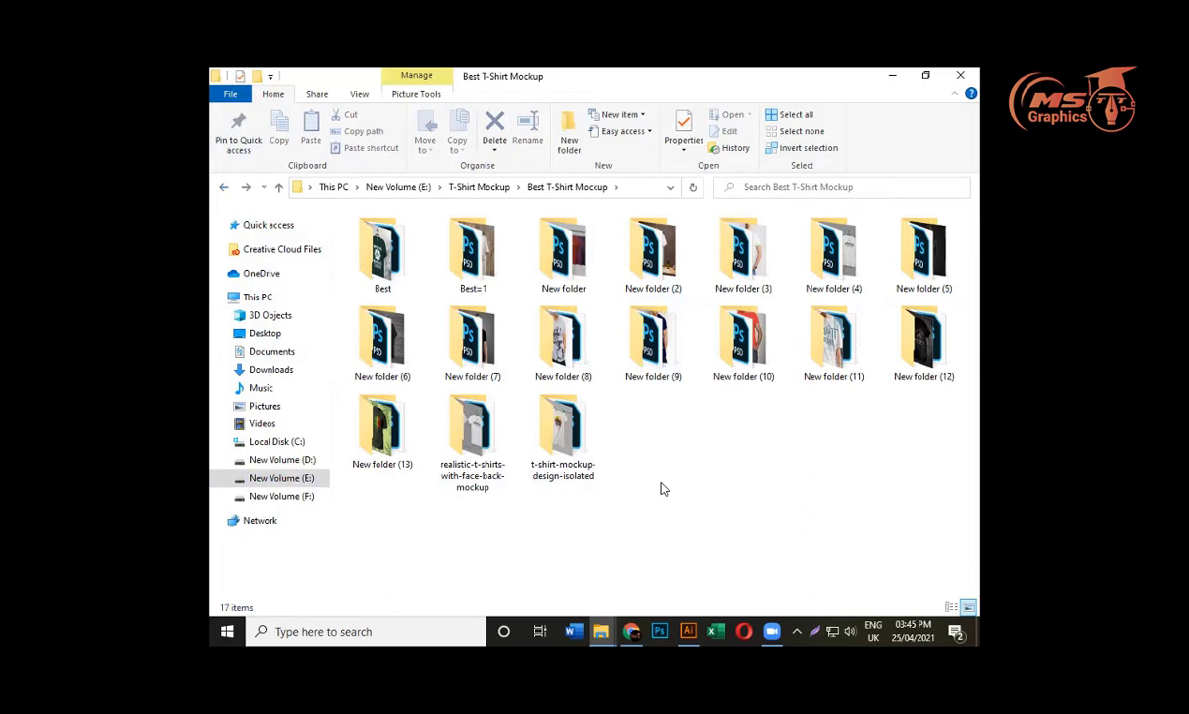
double_click(743, 342)
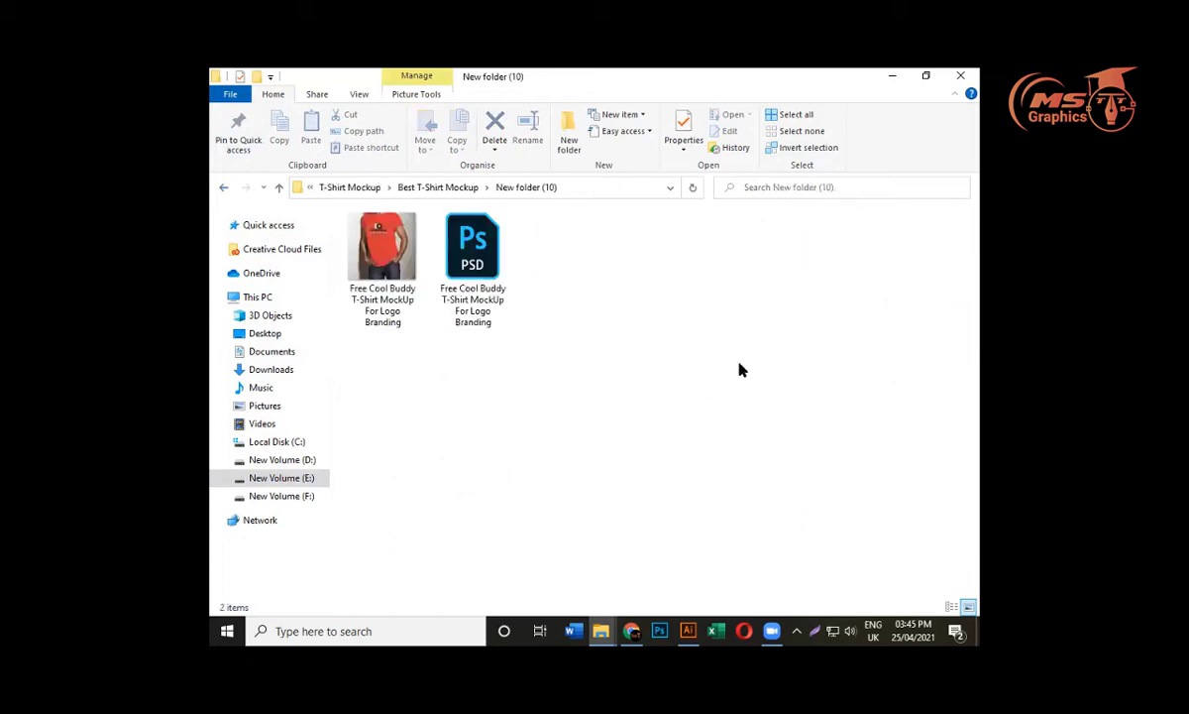
click(225, 188)
Open the Majestype MockUp Vol.1 Update PSD from the Best folder in Photoshop, leaving no layer selected
double_click(391, 250)
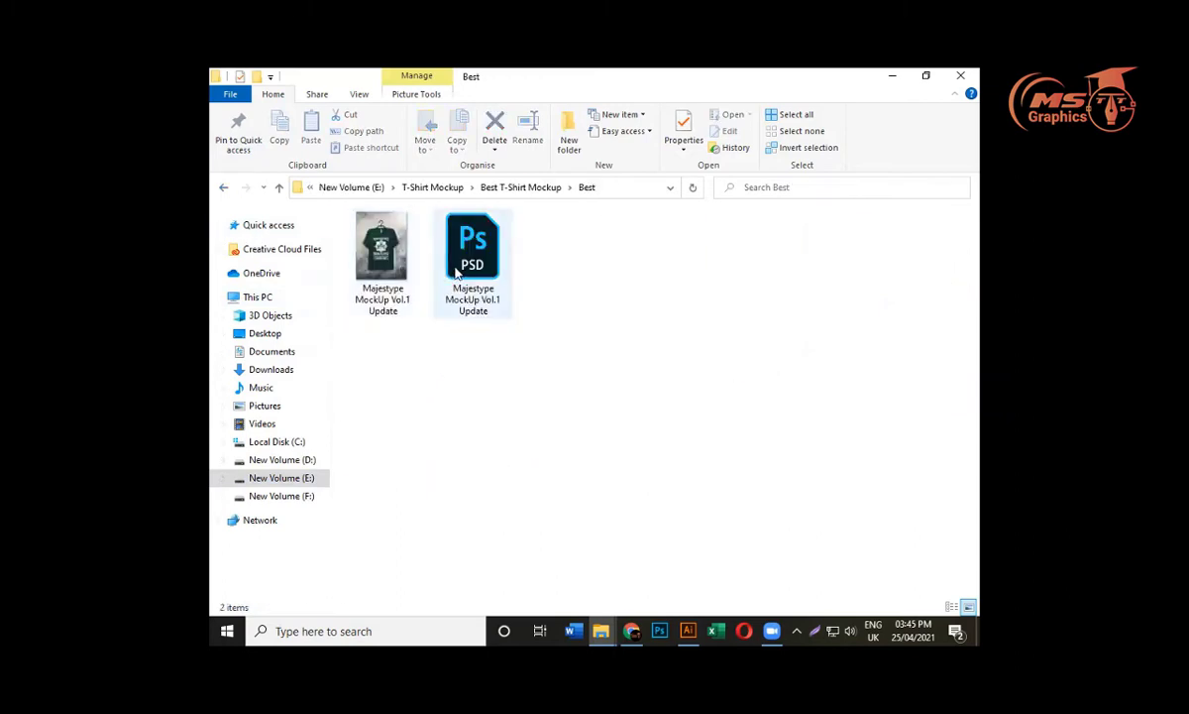
click(458, 273)
double_click(458, 274)
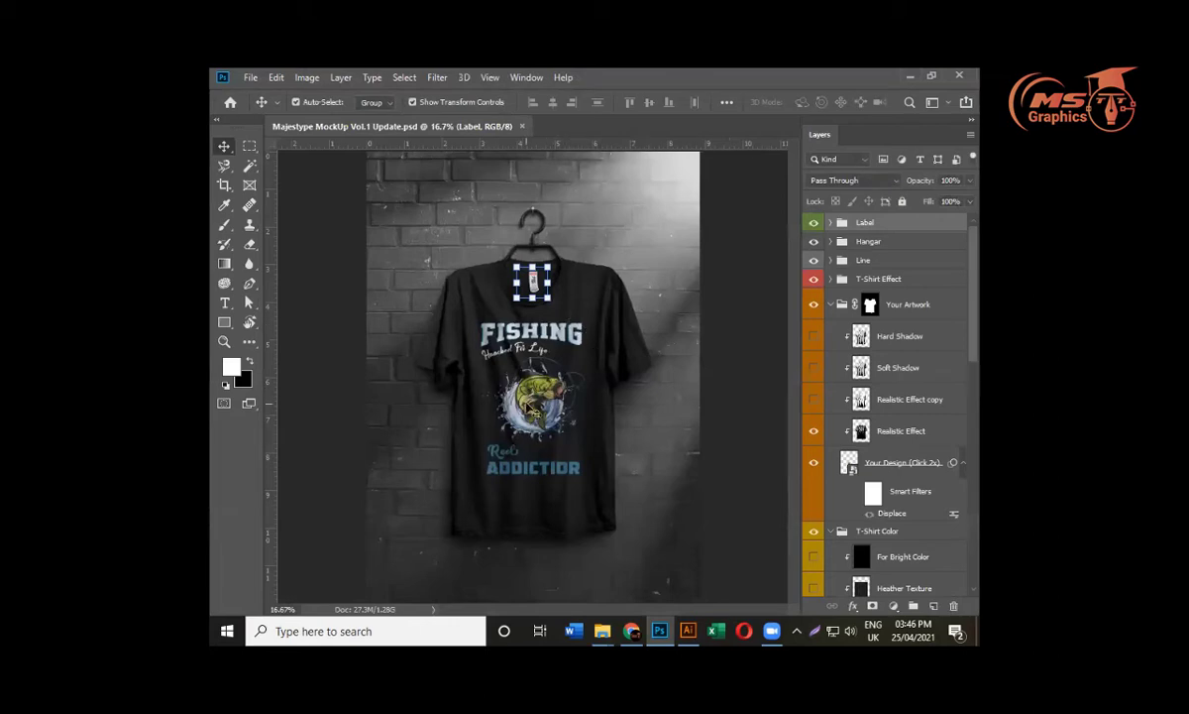
click(535, 378)
click(753, 332)
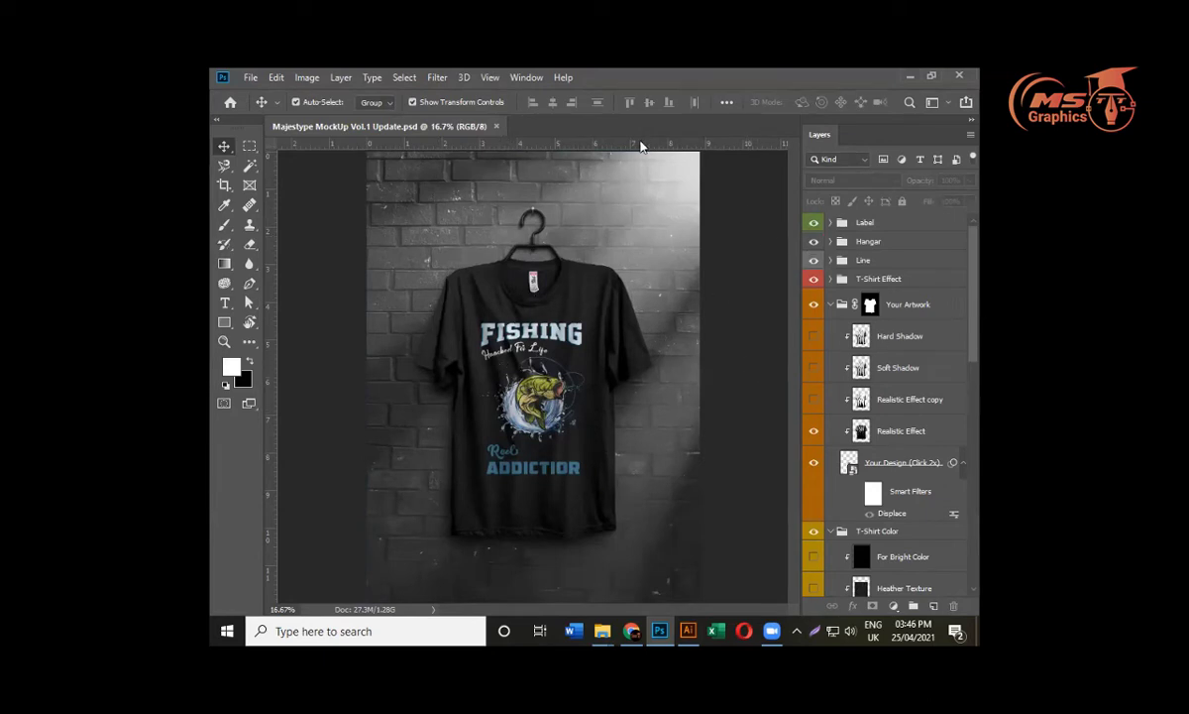
Switch to Illustrator and delete the blue rectangle beside the artboard
click(688, 630)
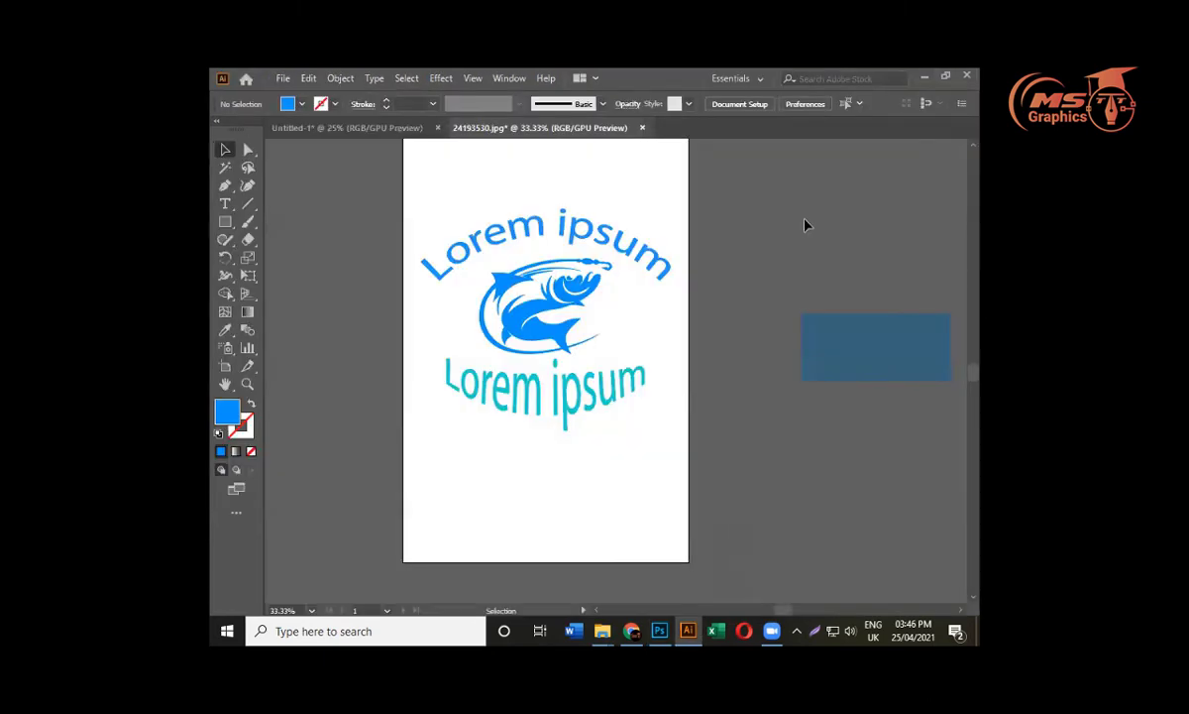
click(837, 367)
key(Delete)
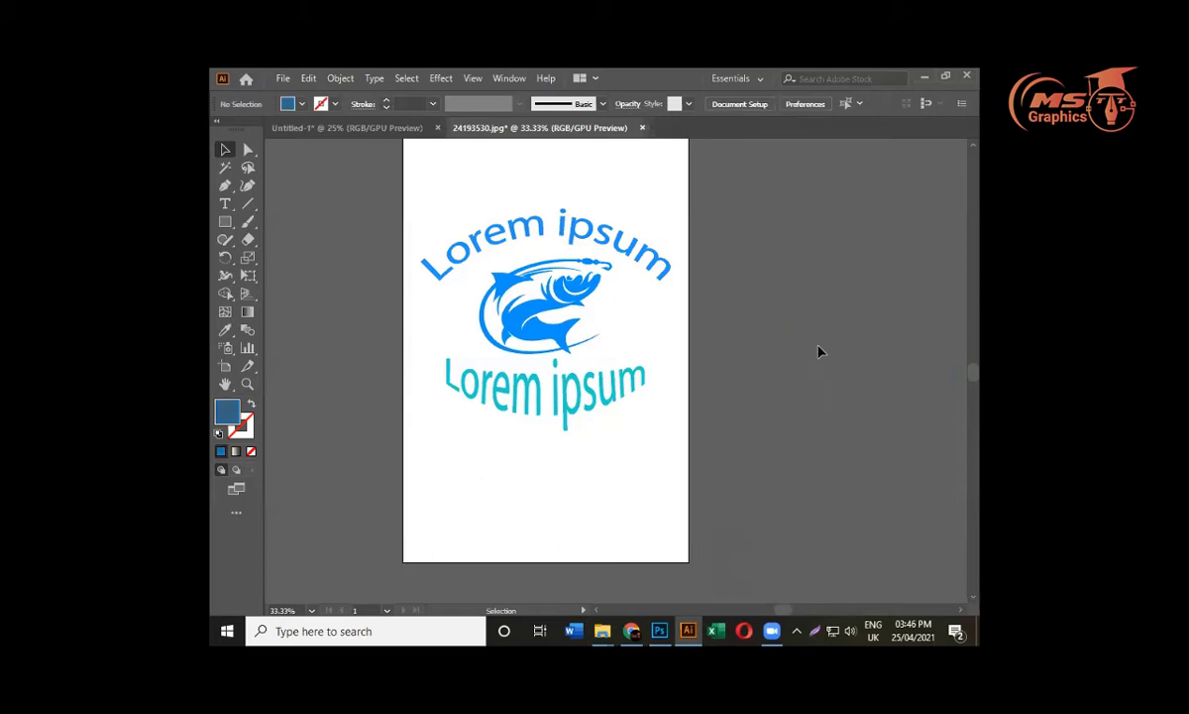
scroll(804, 332, up, 2)
scroll(805, 333, up, 1)
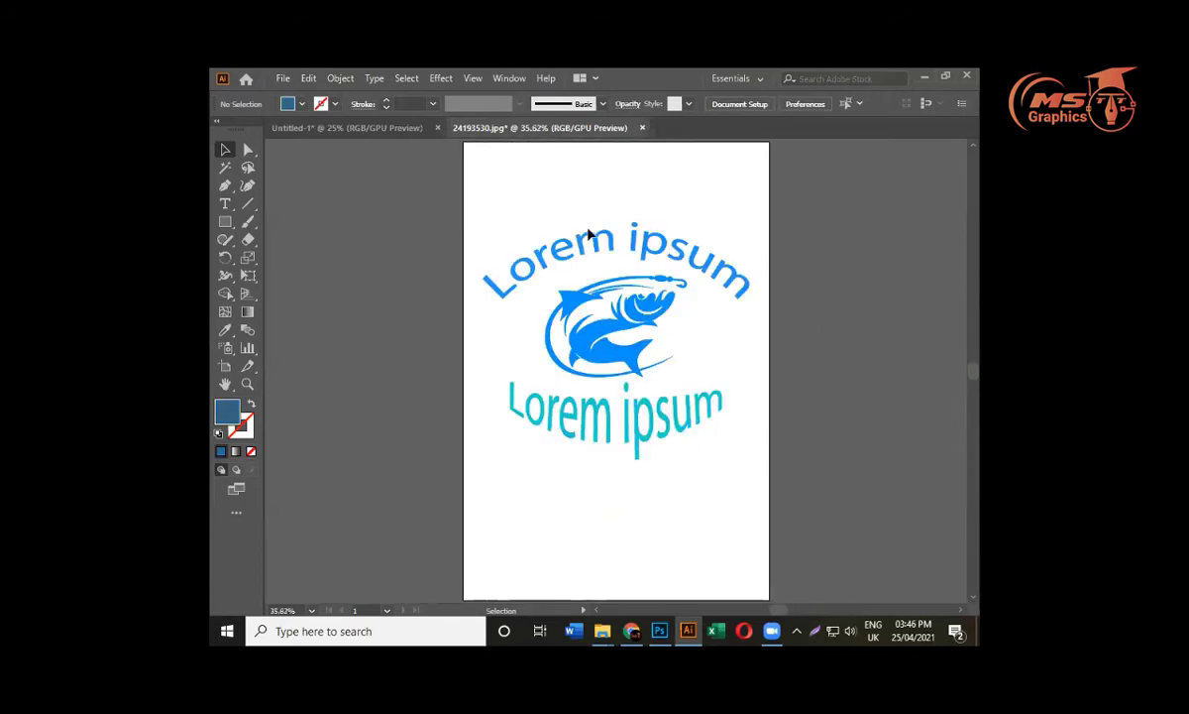
key(ctrl+a)
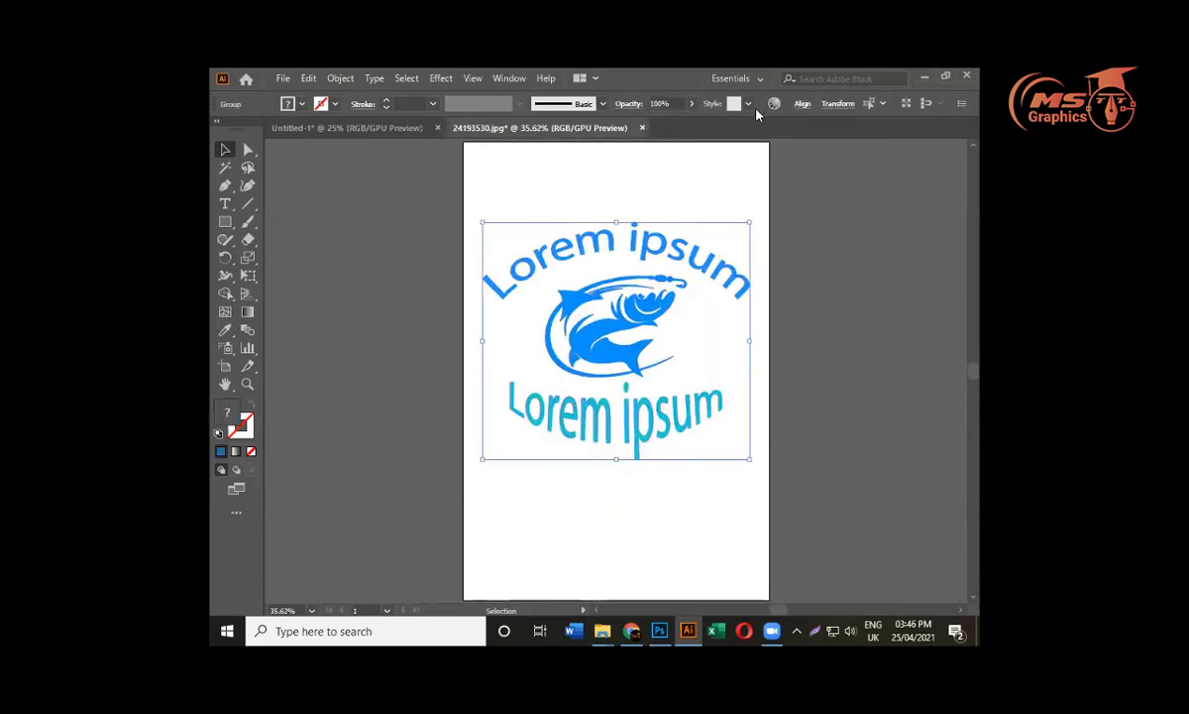
click(808, 104)
scroll(948, 396, down, 5)
scroll(736, 362, up, 4)
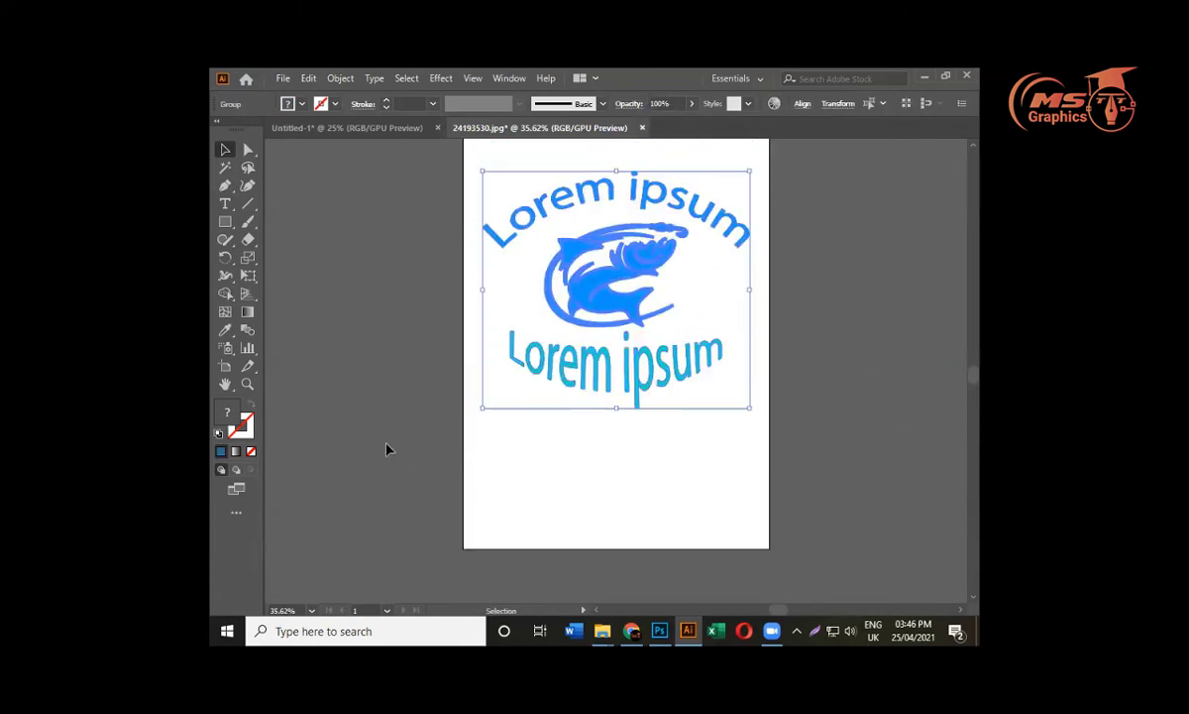
Recolour the fish illustration with the grey fill #849199 and deselect it
click(317, 352)
click(550, 285)
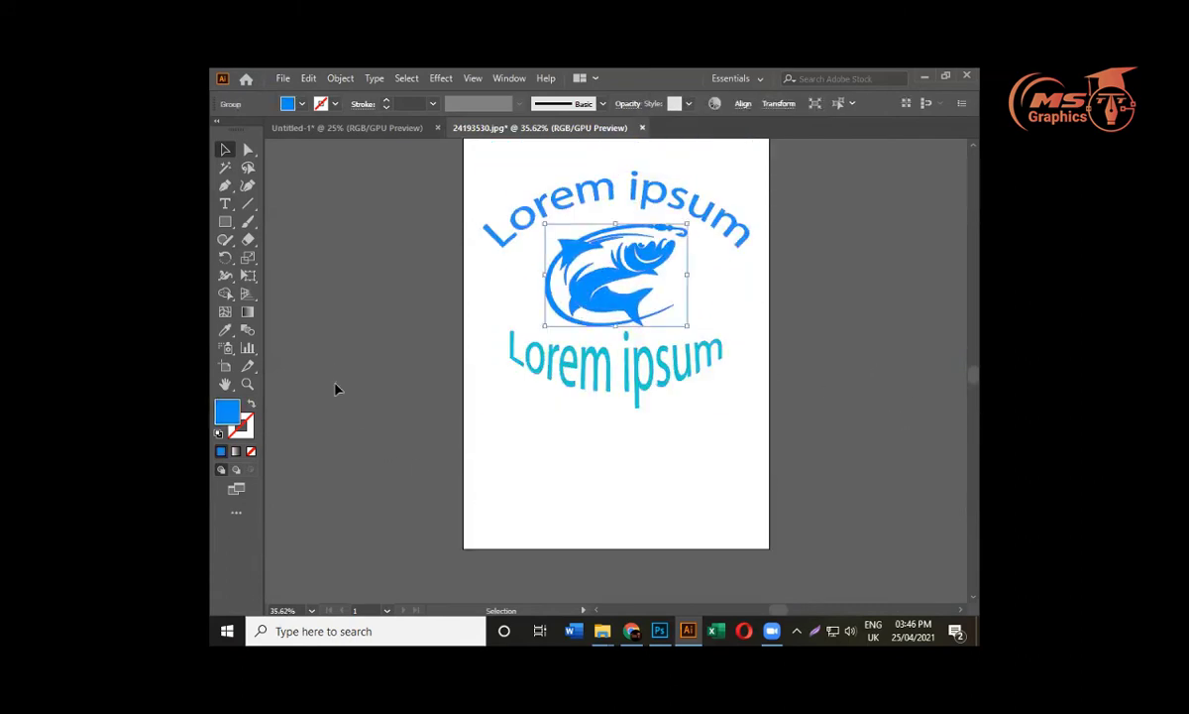
double_click(226, 414)
click(305, 389)
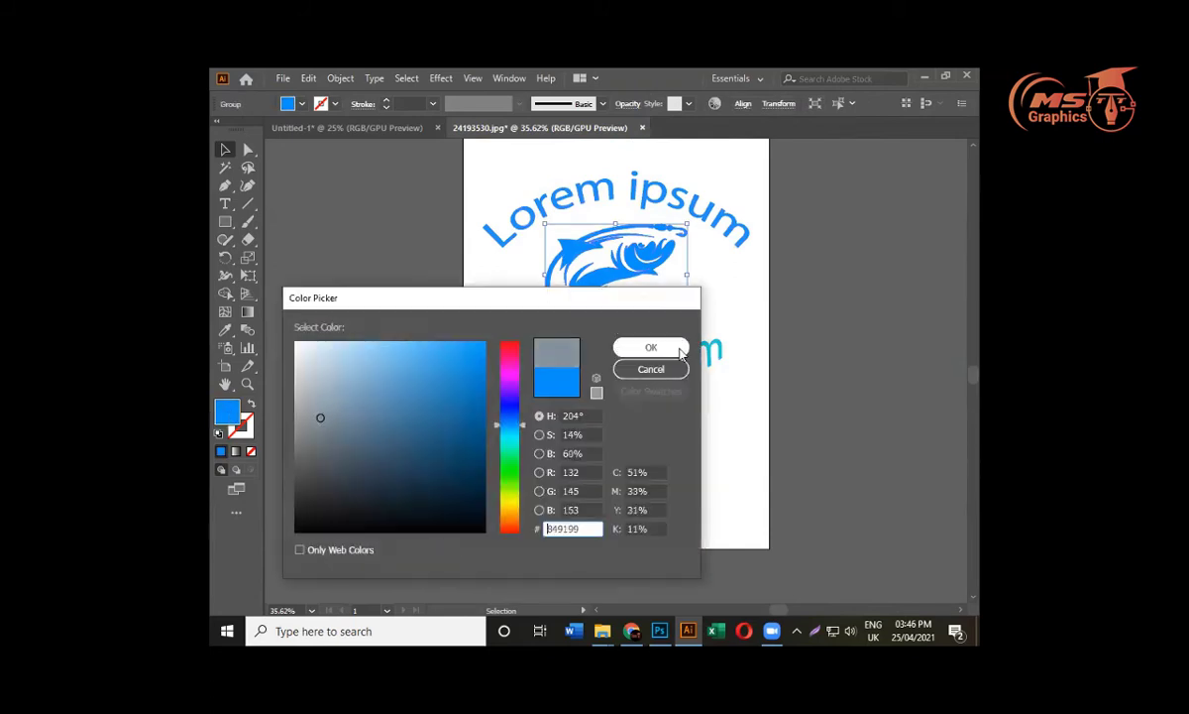
click(644, 346)
click(783, 283)
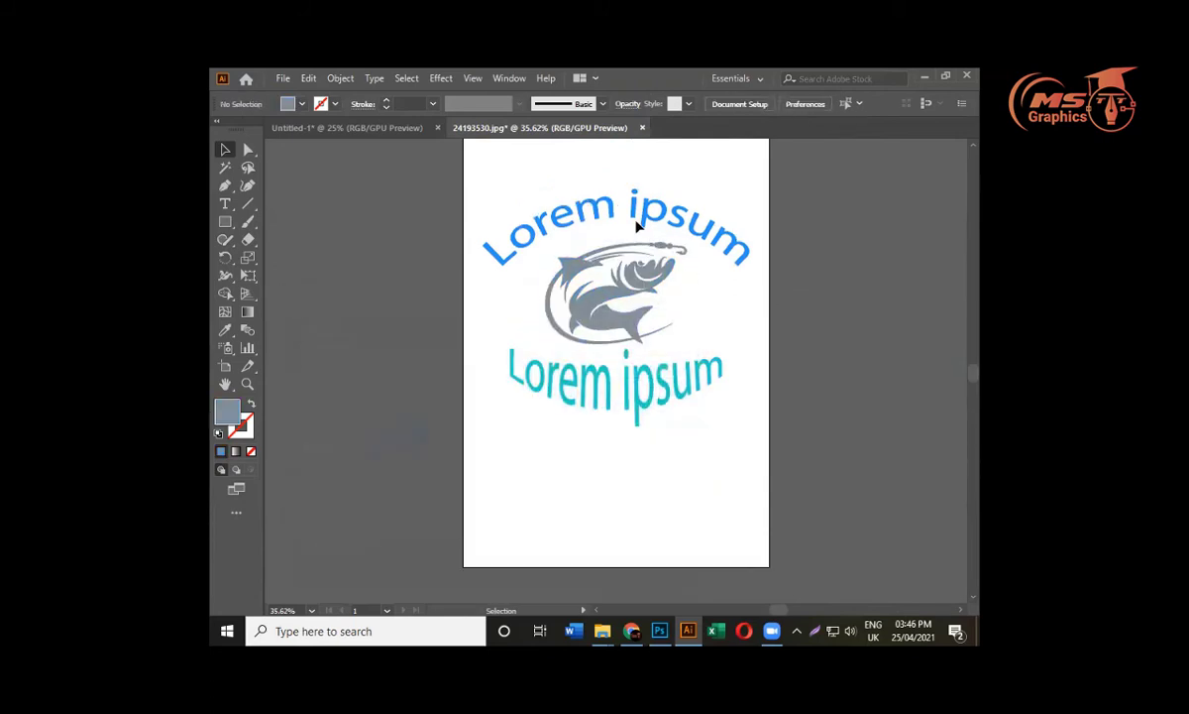
scroll(823, 371, up, 2)
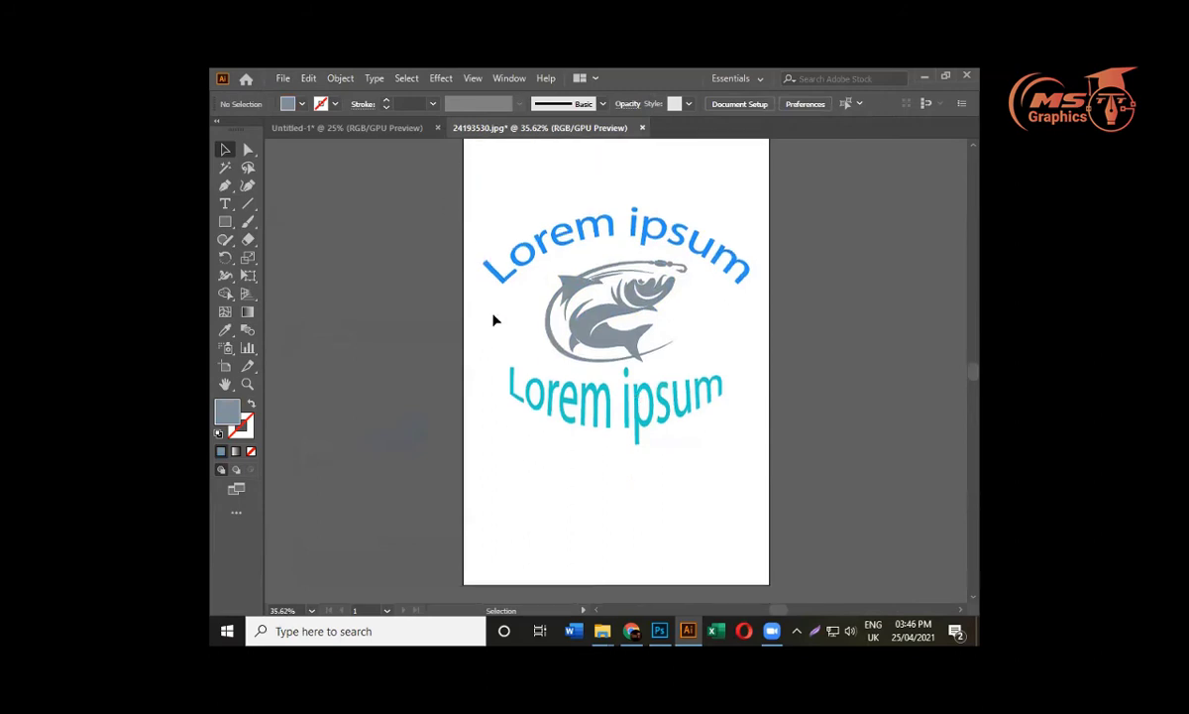
click(281, 78)
click(803, 279)
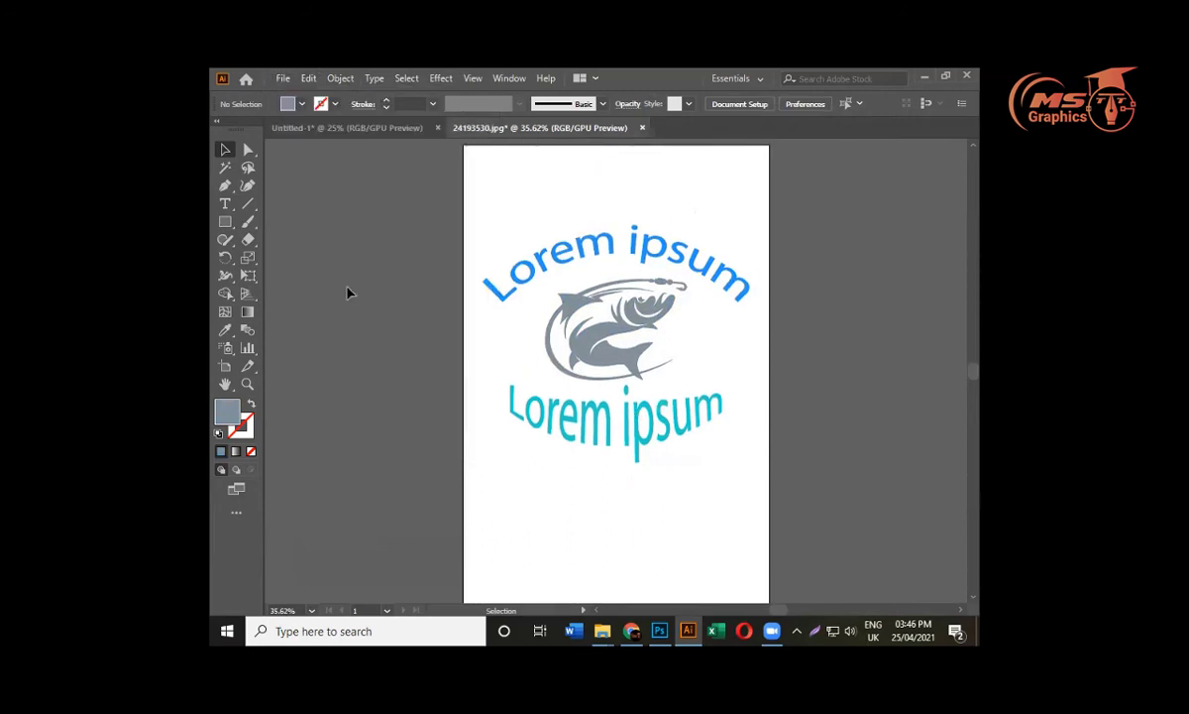
scroll(459, 333, down, 1)
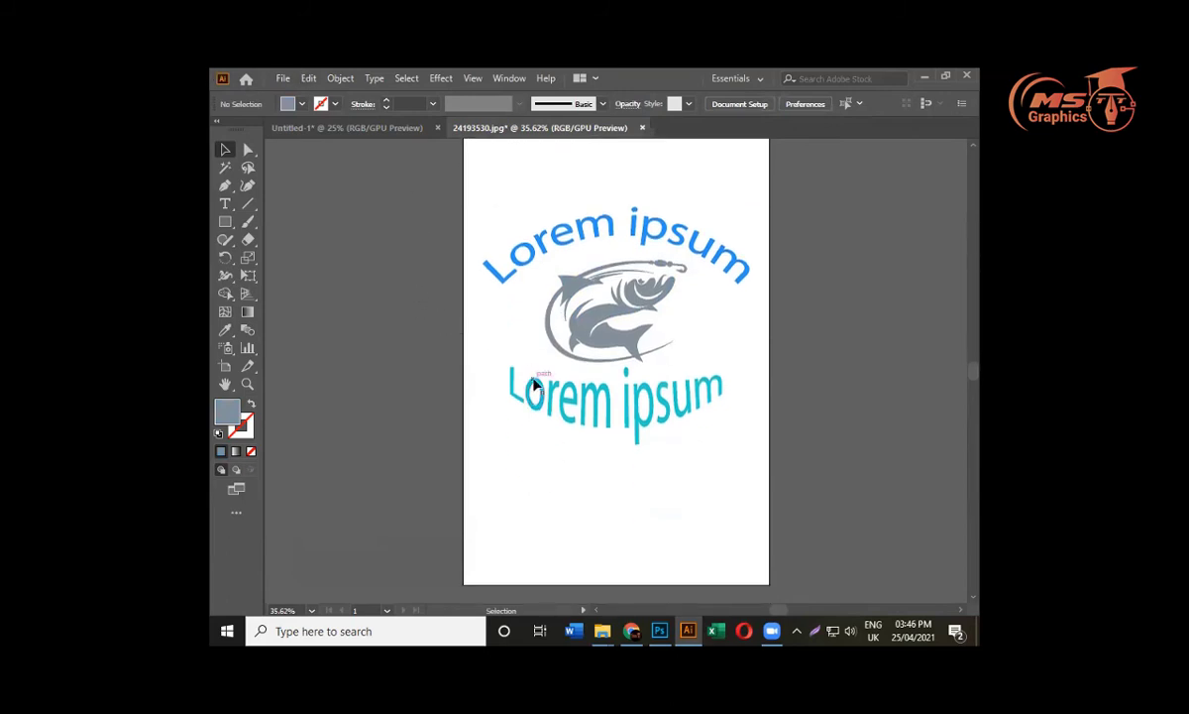
drag(424, 203, 722, 471)
click(812, 356)
click(664, 428)
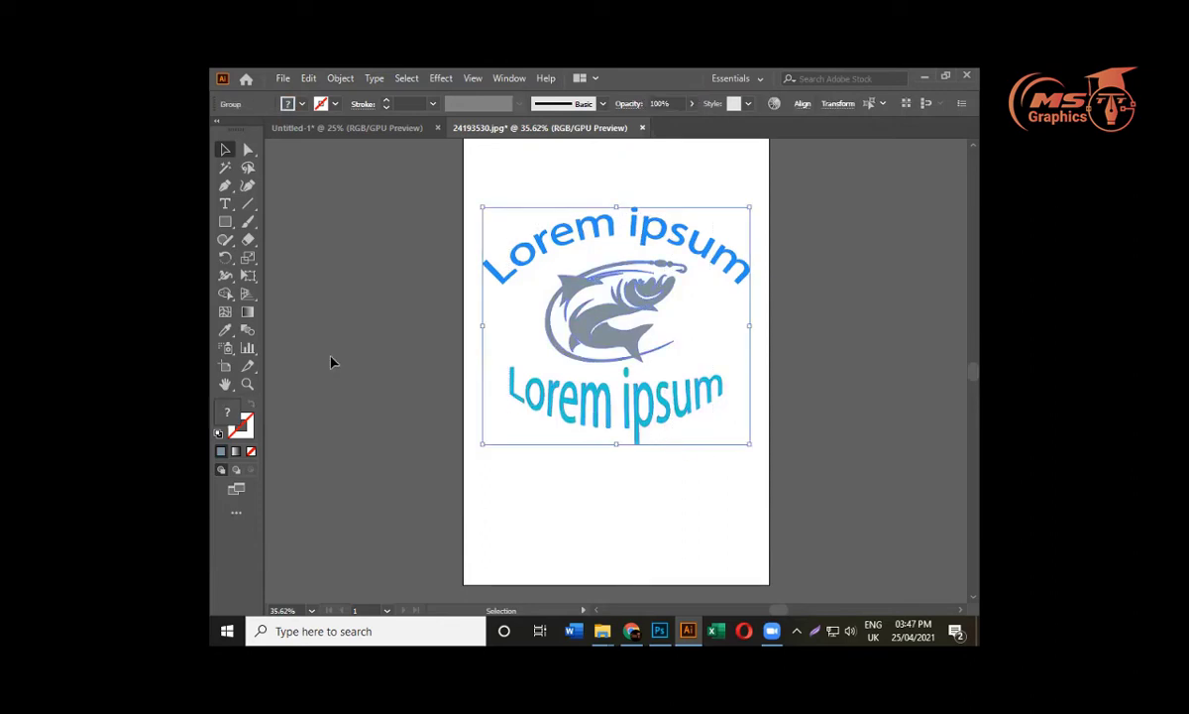
click(426, 257)
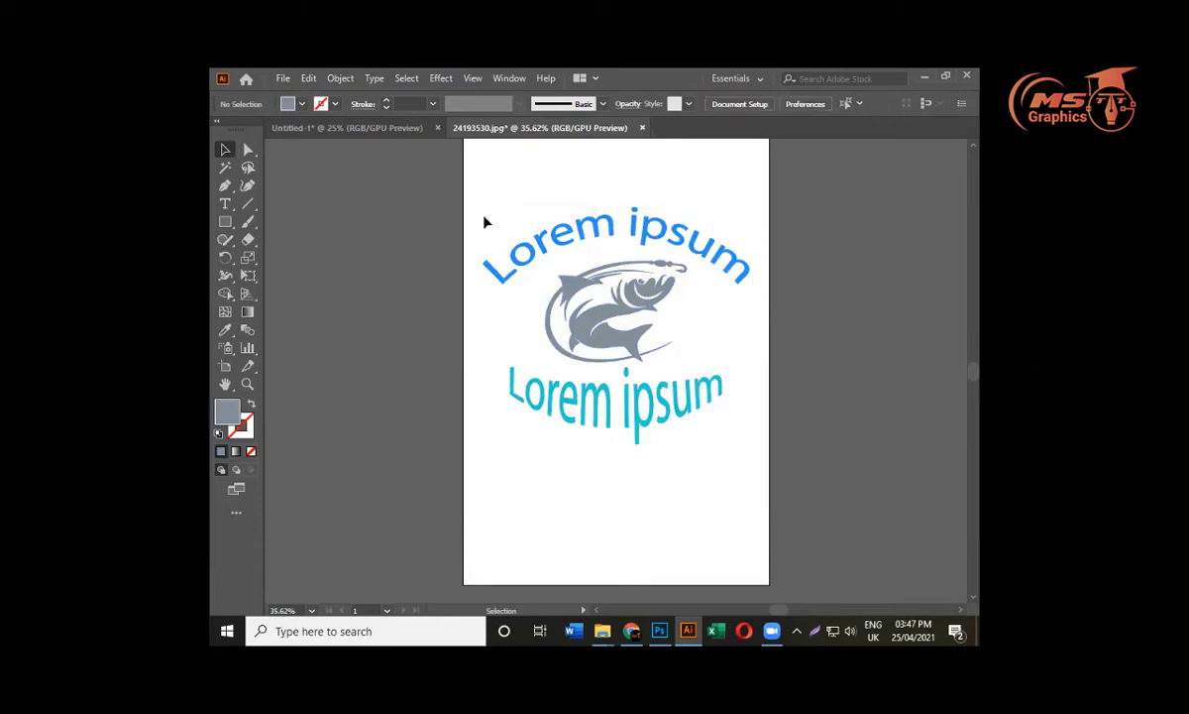
Start a Save for Web (Legacy) export of the fish design with the PNG-24 preset
click(282, 77)
mouse_move(375, 348)
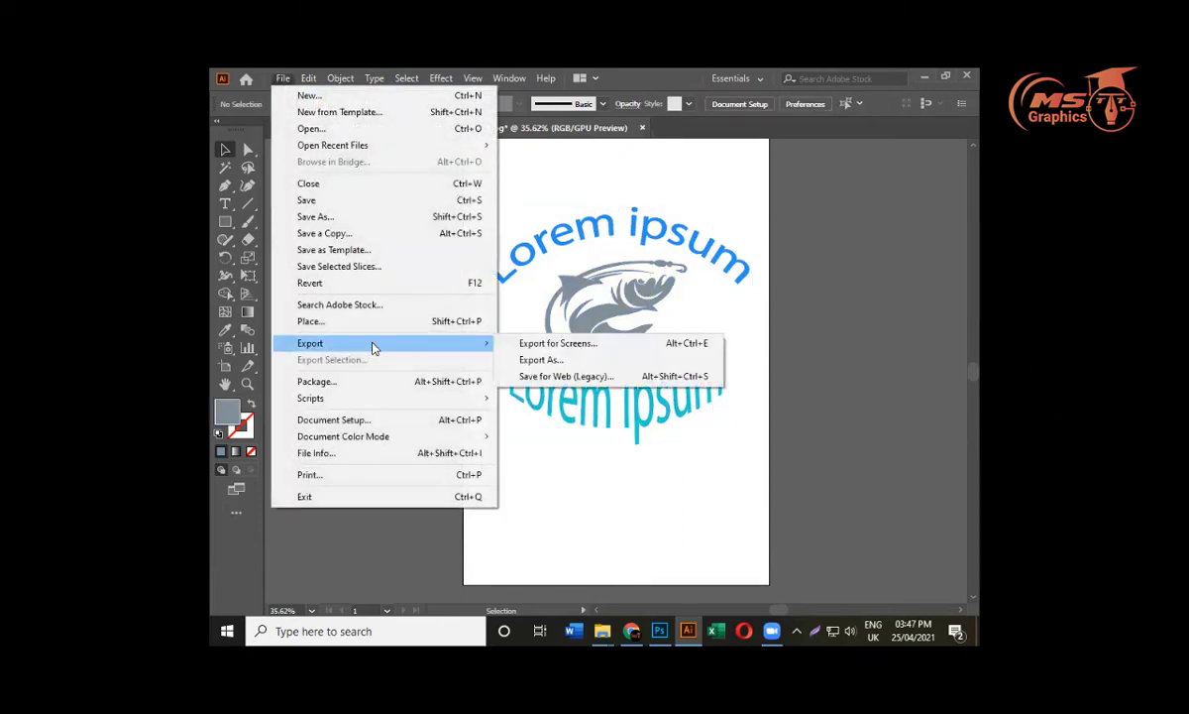
click(562, 377)
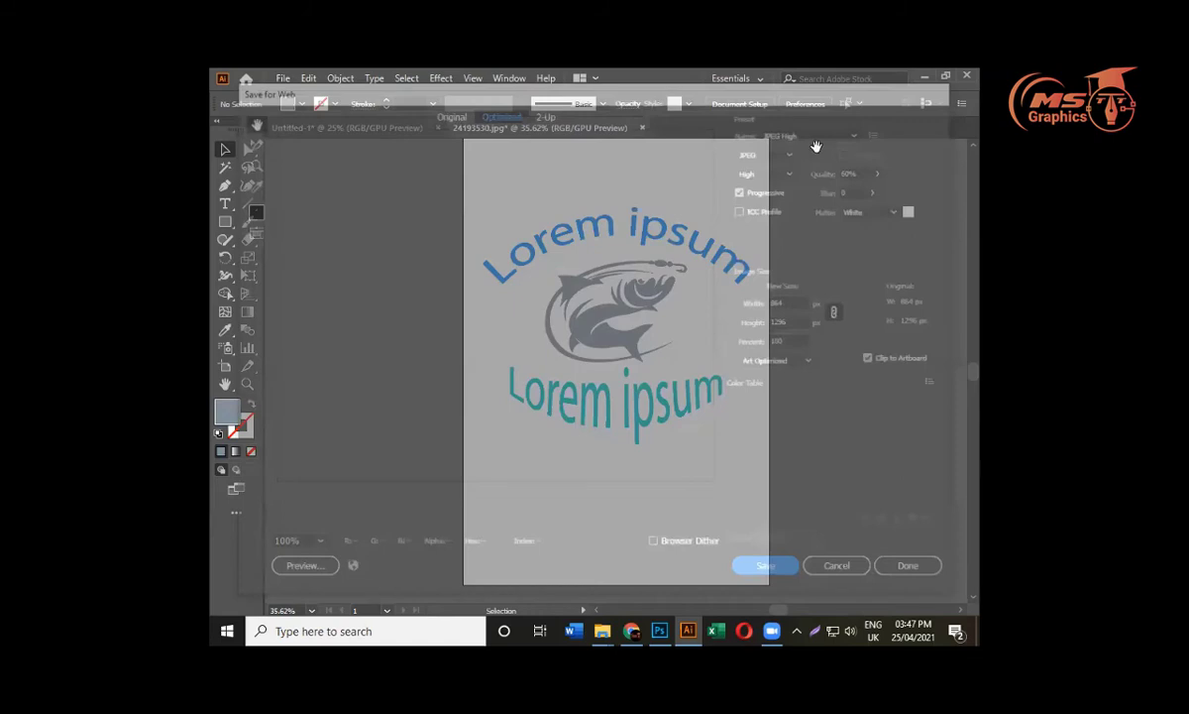
click(814, 131)
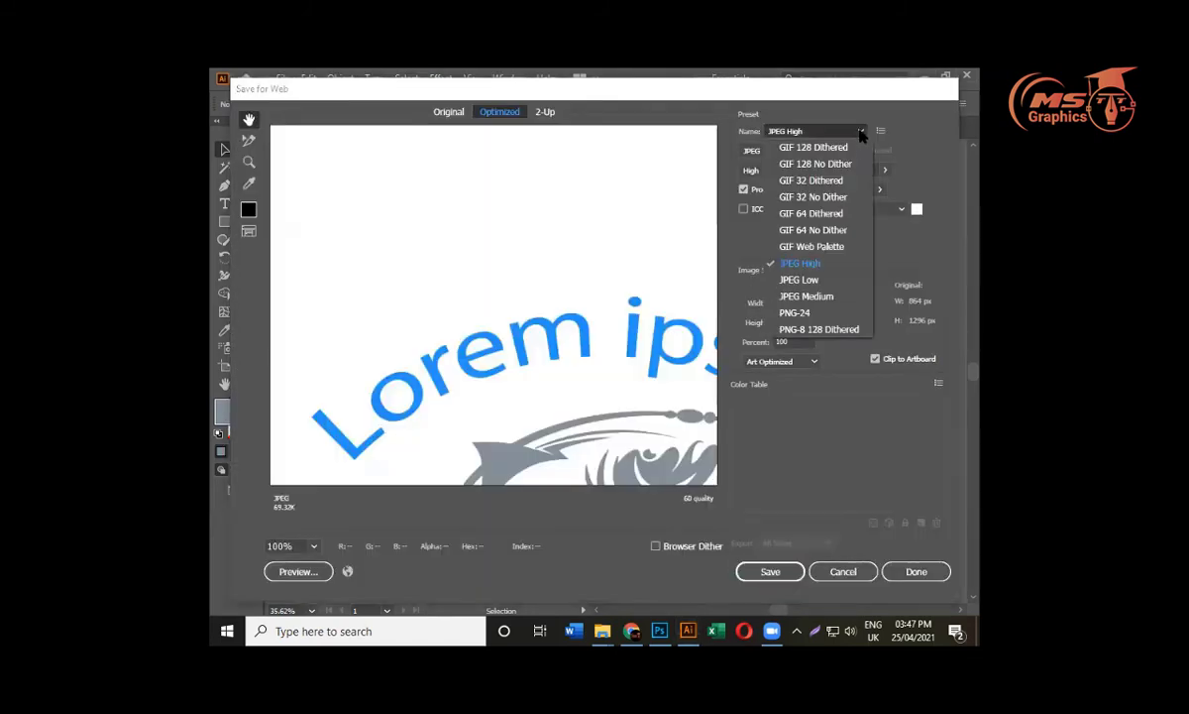
click(814, 313)
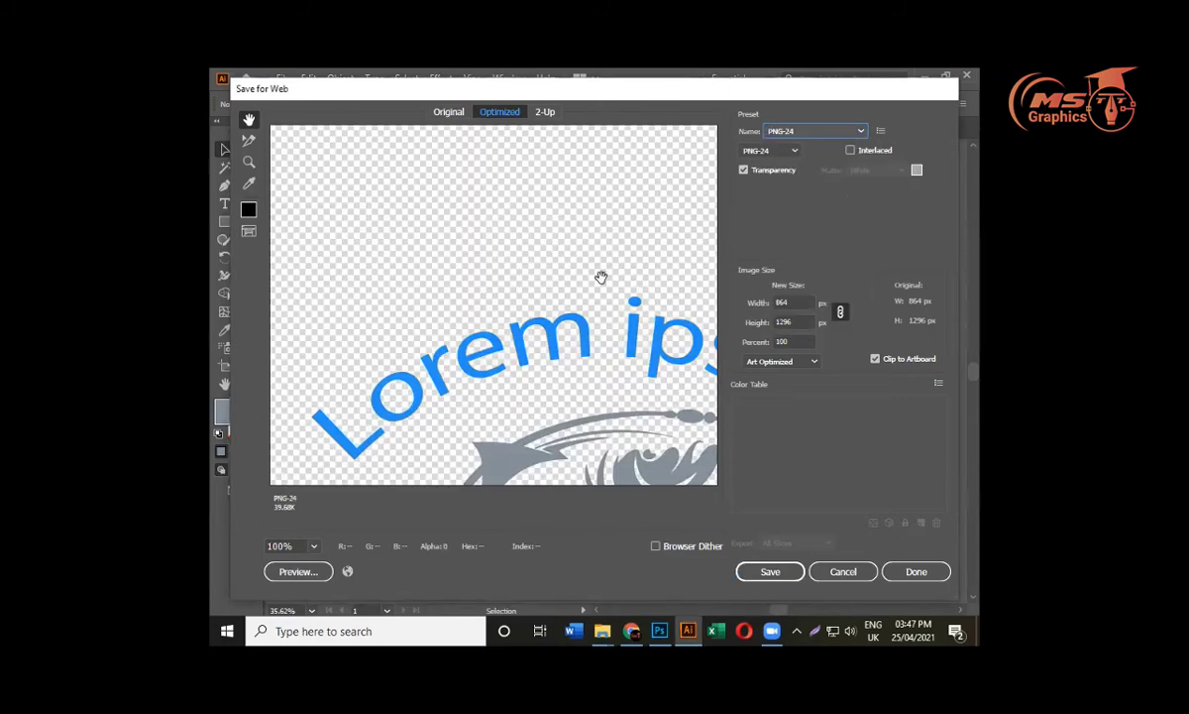
Set the export scale to 500 percent, giving an image of 4320 by 6480 px
drag(594, 315, 474, 238)
drag(600, 407, 563, 248)
mouse_move(541, 326)
mouse_down()
mouse_move(457, 294)
mouse_move(540, 335)
mouse_up()
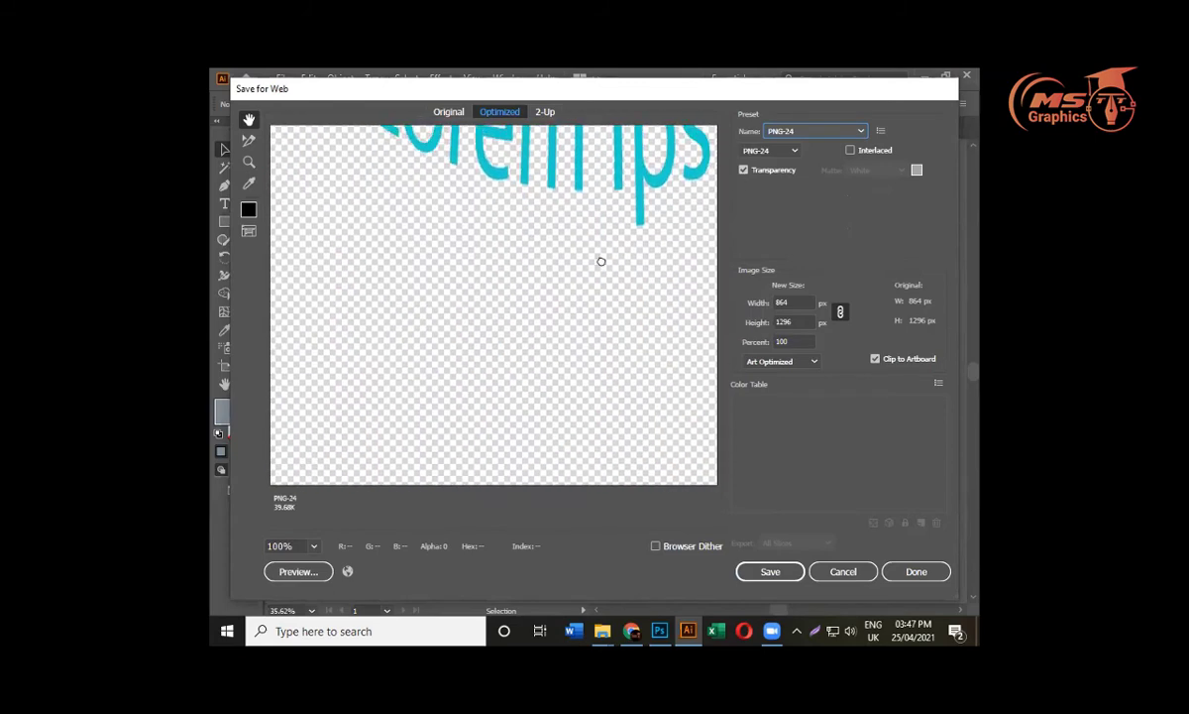
drag(603, 247, 591, 296)
drag(806, 338, 772, 341)
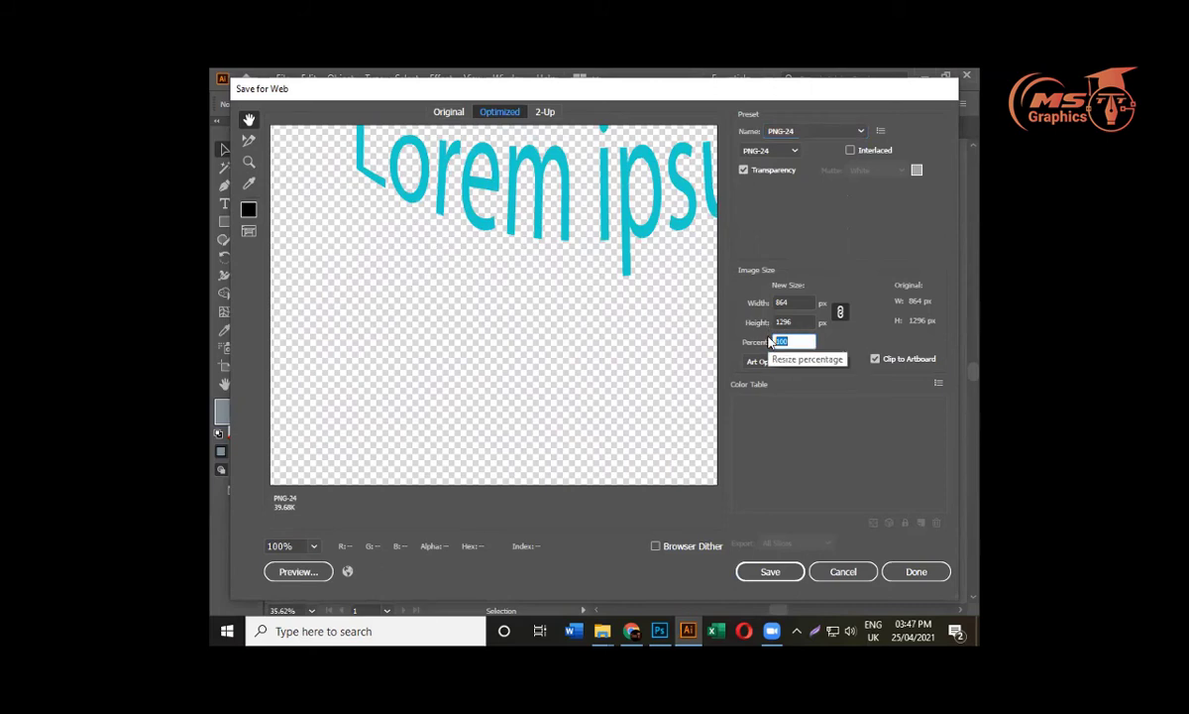
text(5)
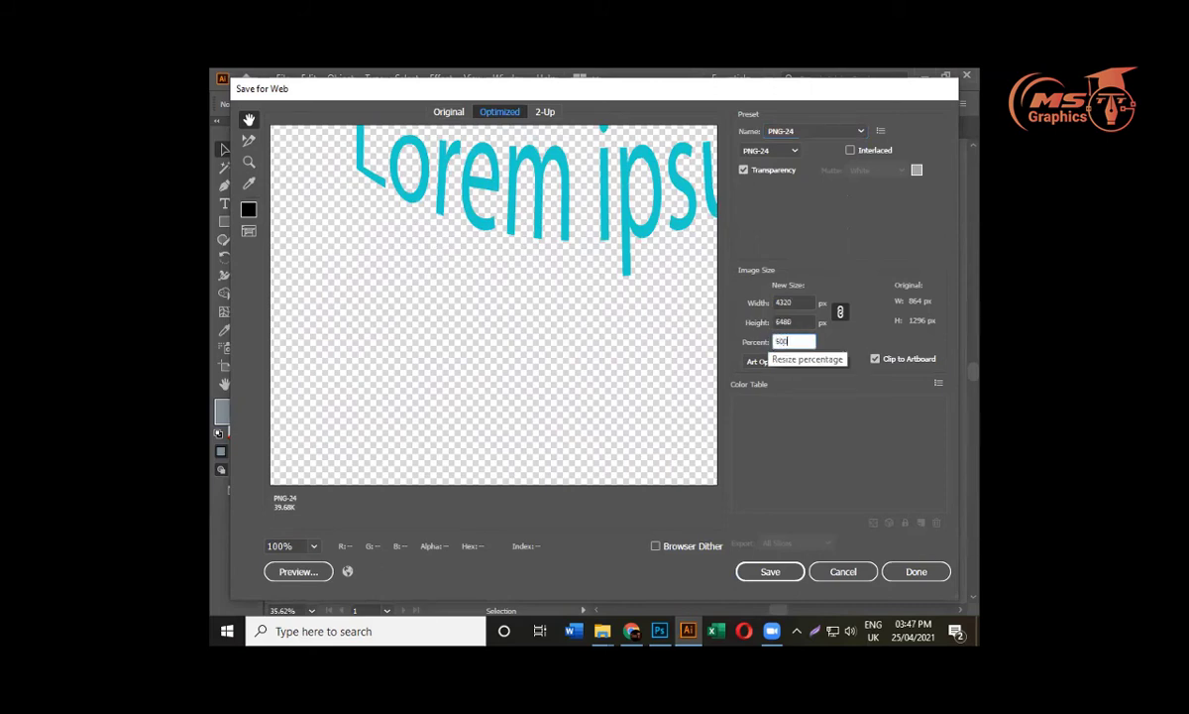
click(808, 323)
click(807, 302)
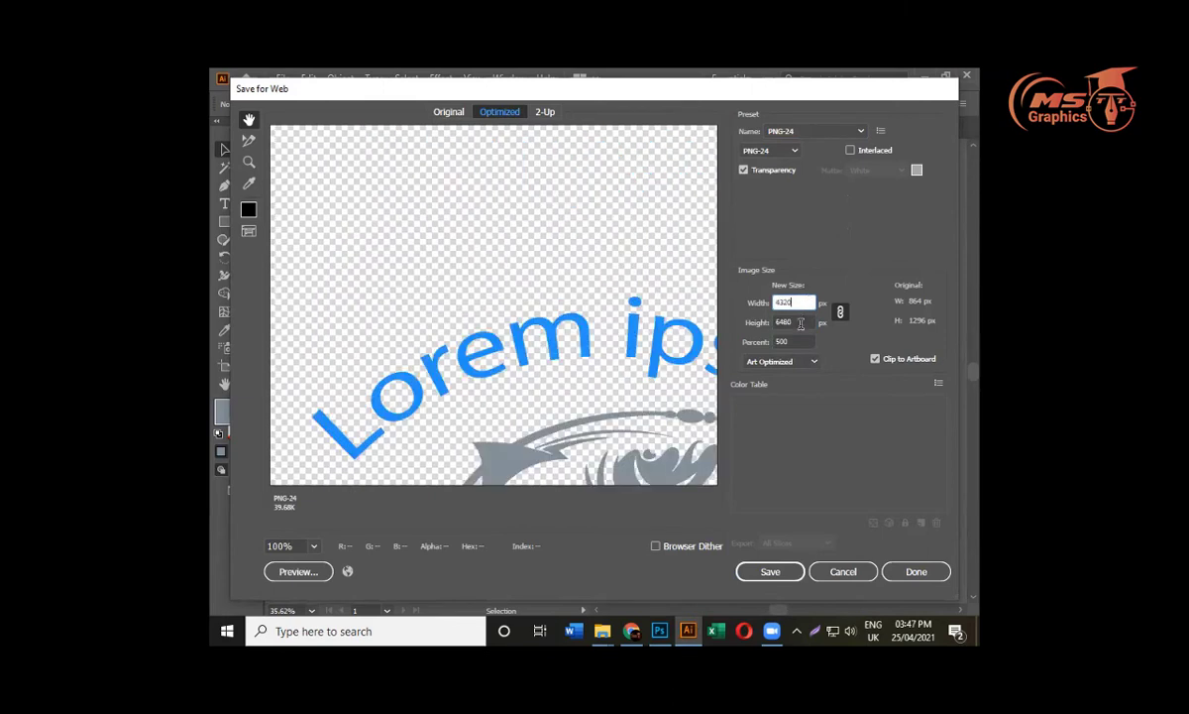
click(795, 321)
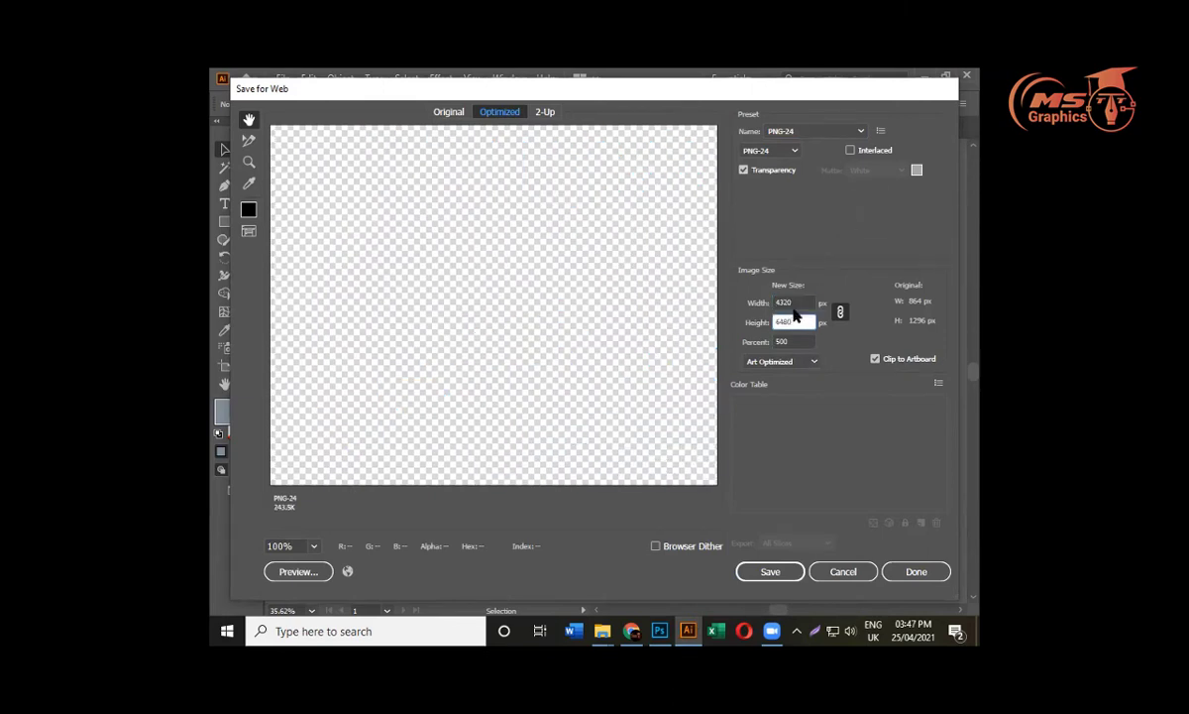
click(753, 302)
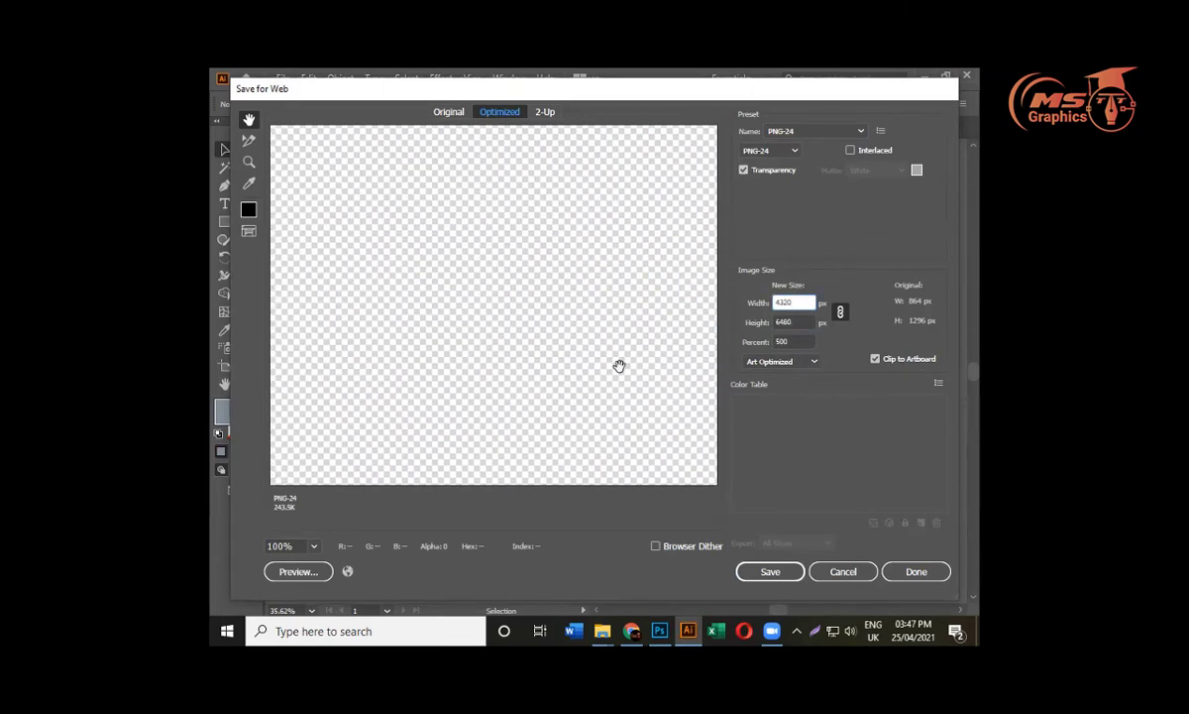
Save the exported PNG as 24193530 in the Downloads folder
click(763, 579)
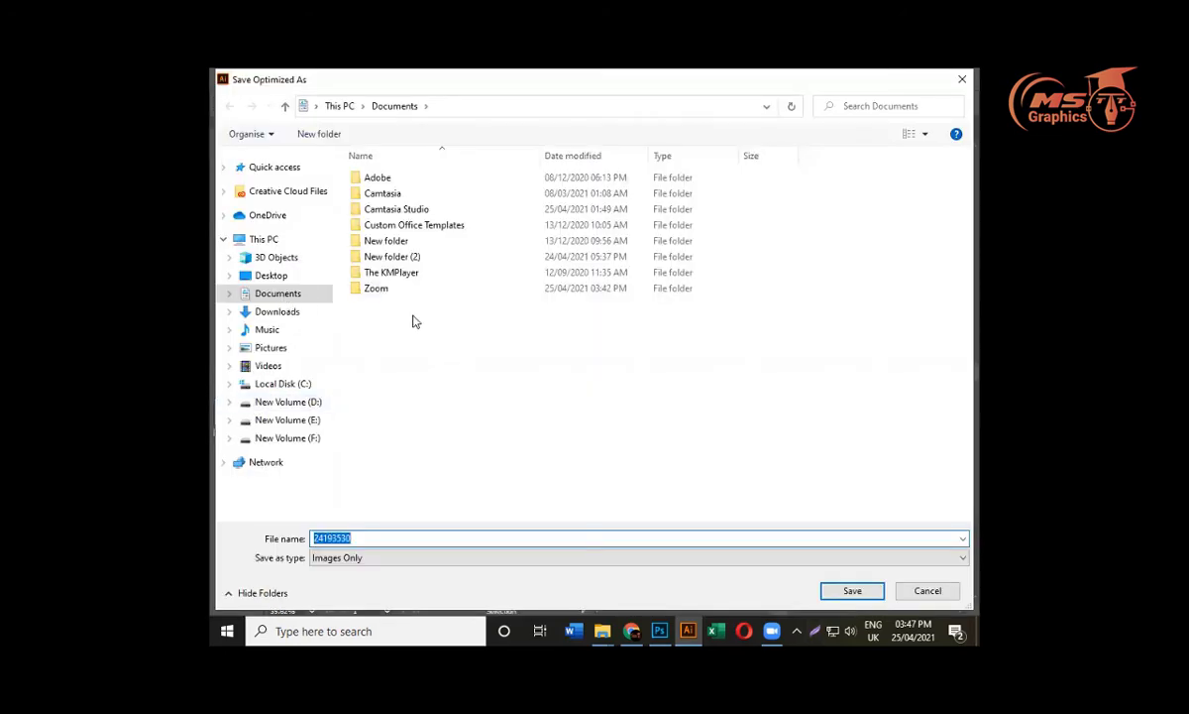
click(263, 312)
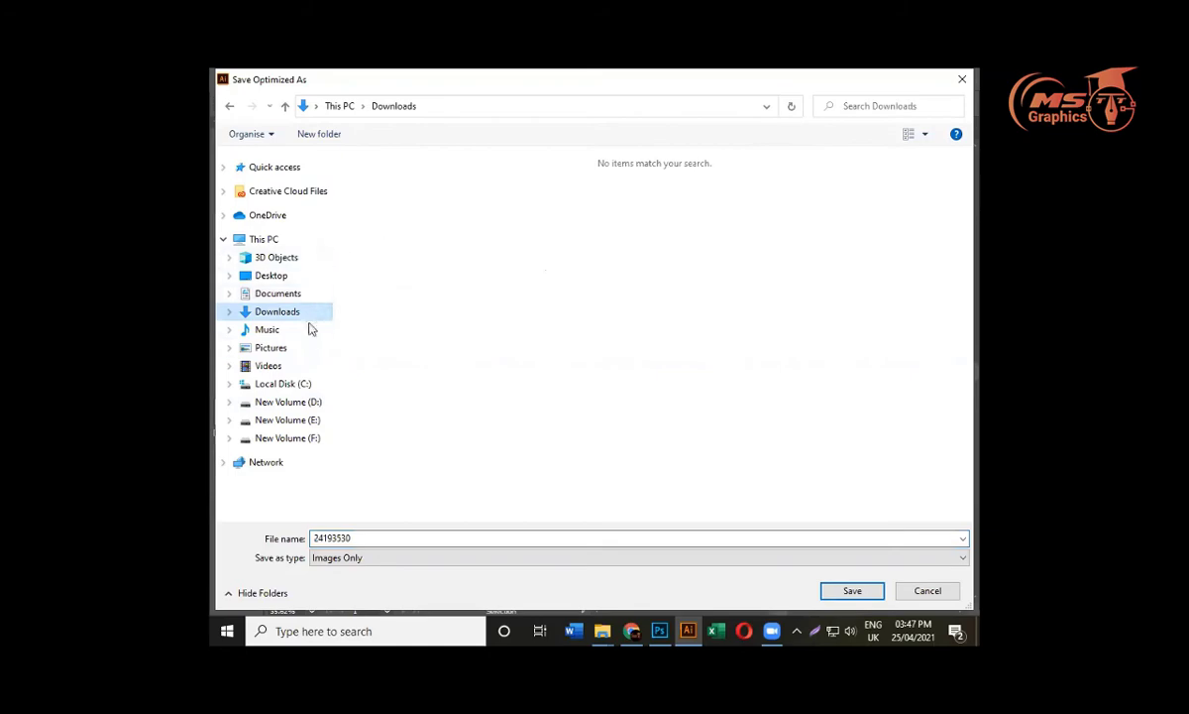
click(852, 591)
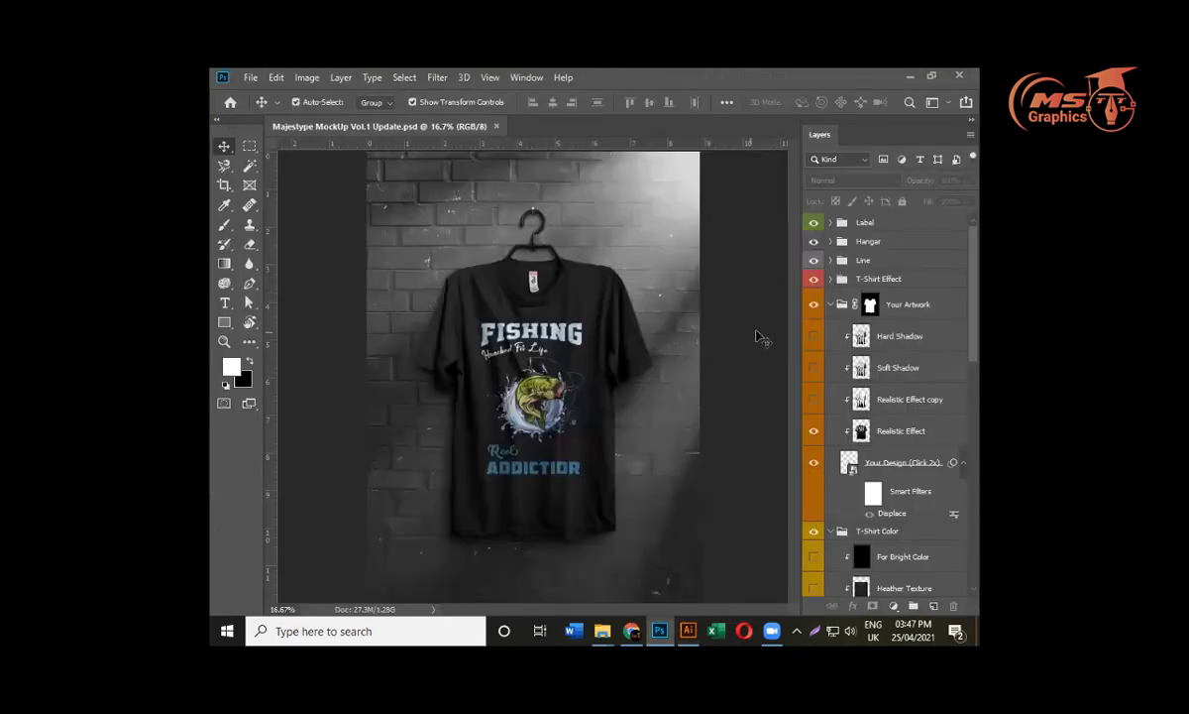
Switch to the Photoshop mockup and toggle the Your Design layer's visibility to compare the shirt with and without its artwork
scroll(920, 353, down, 1)
click(813, 444)
click(814, 444)
click(814, 444)
click(814, 444)
click(814, 444)
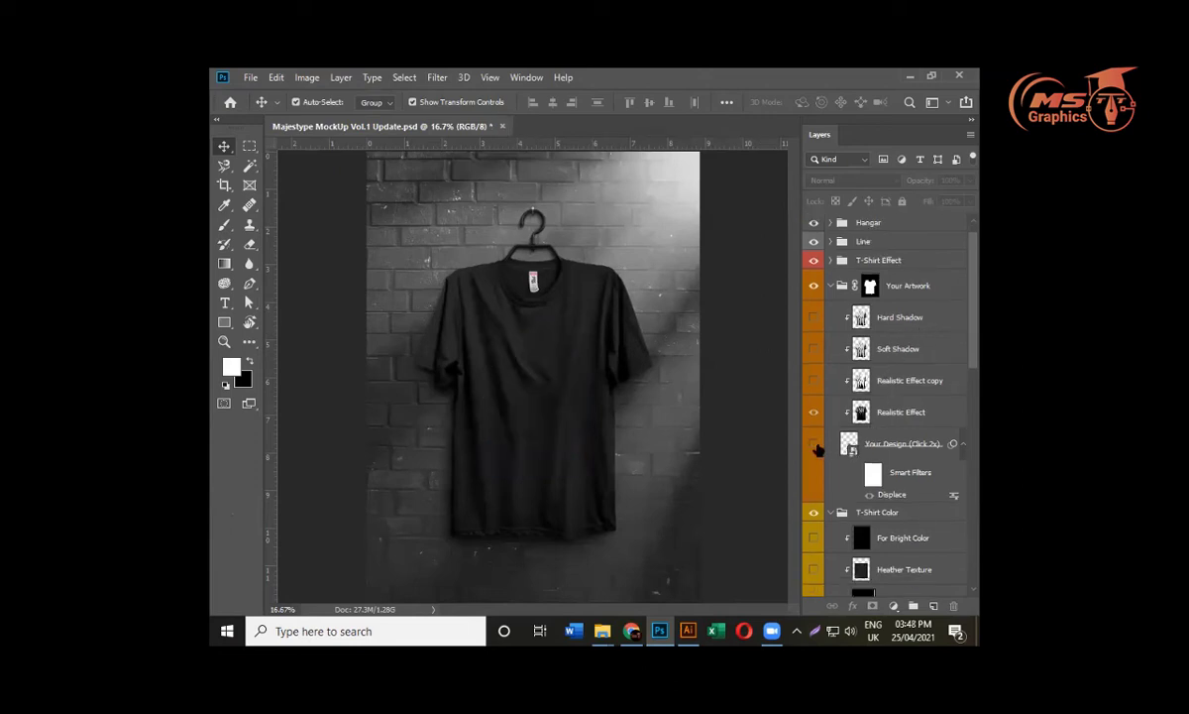
click(813, 444)
Inside the Your Design smart object, place the exported 24193530 PNG from Downloads as embedded and hide the Untitled-1 layer
click(853, 451)
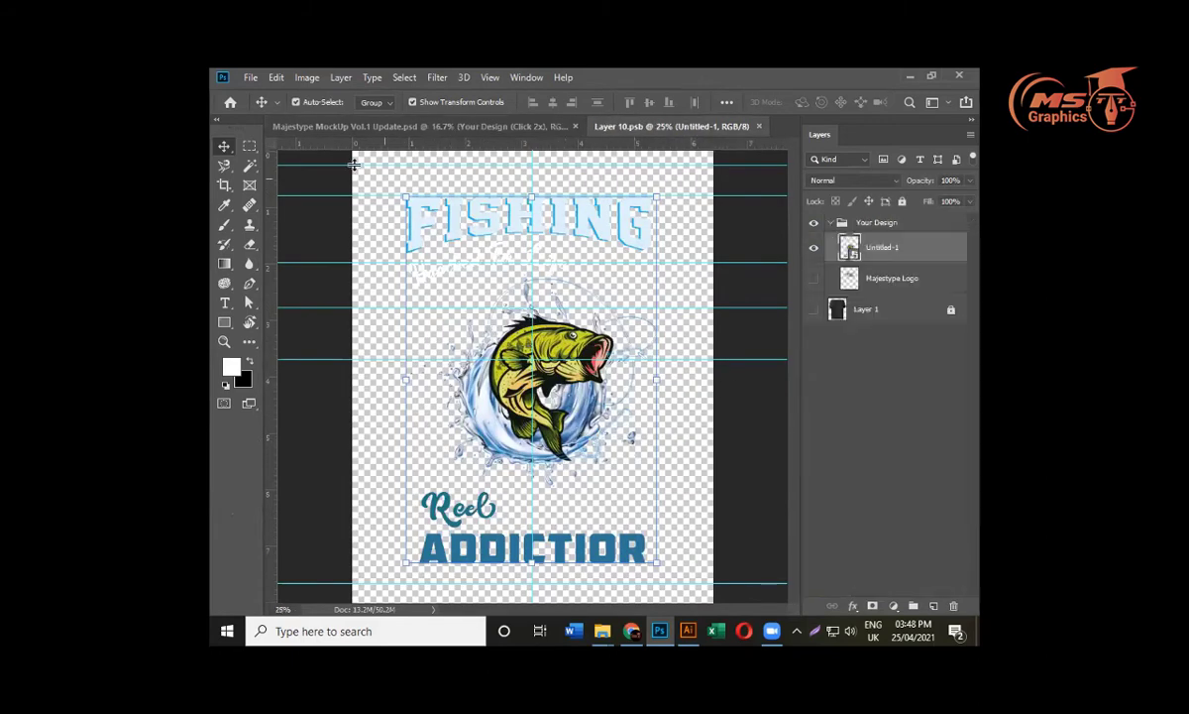
click(251, 78)
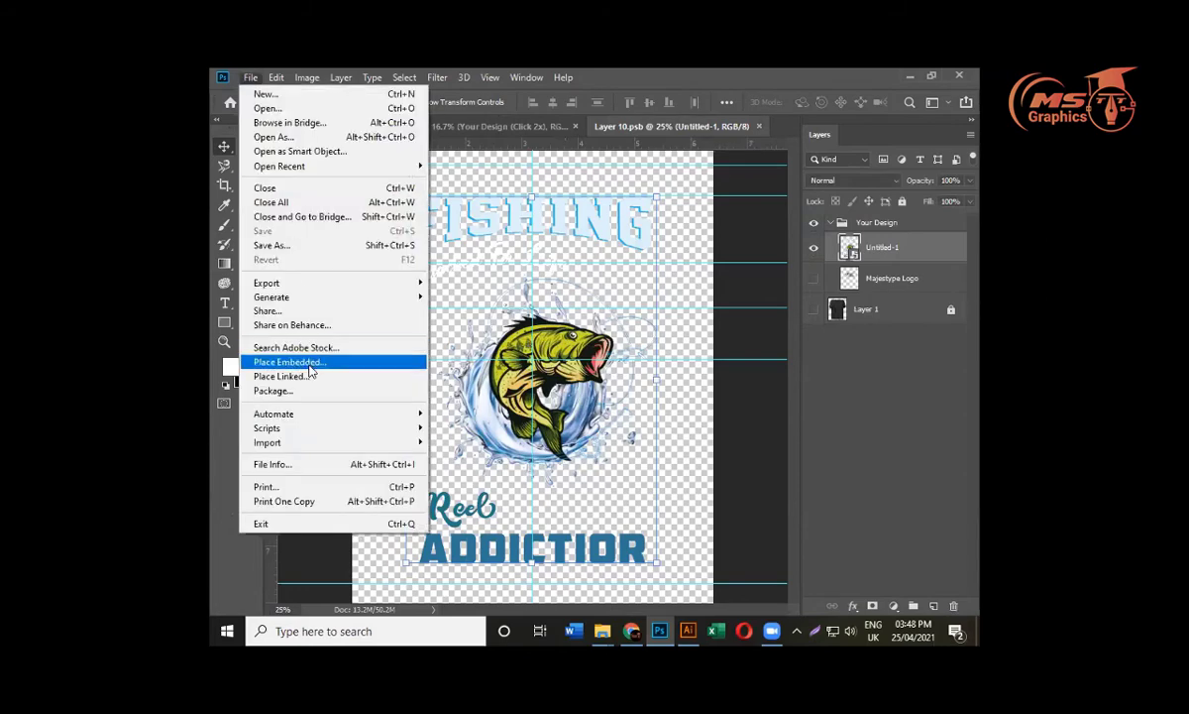
click(311, 363)
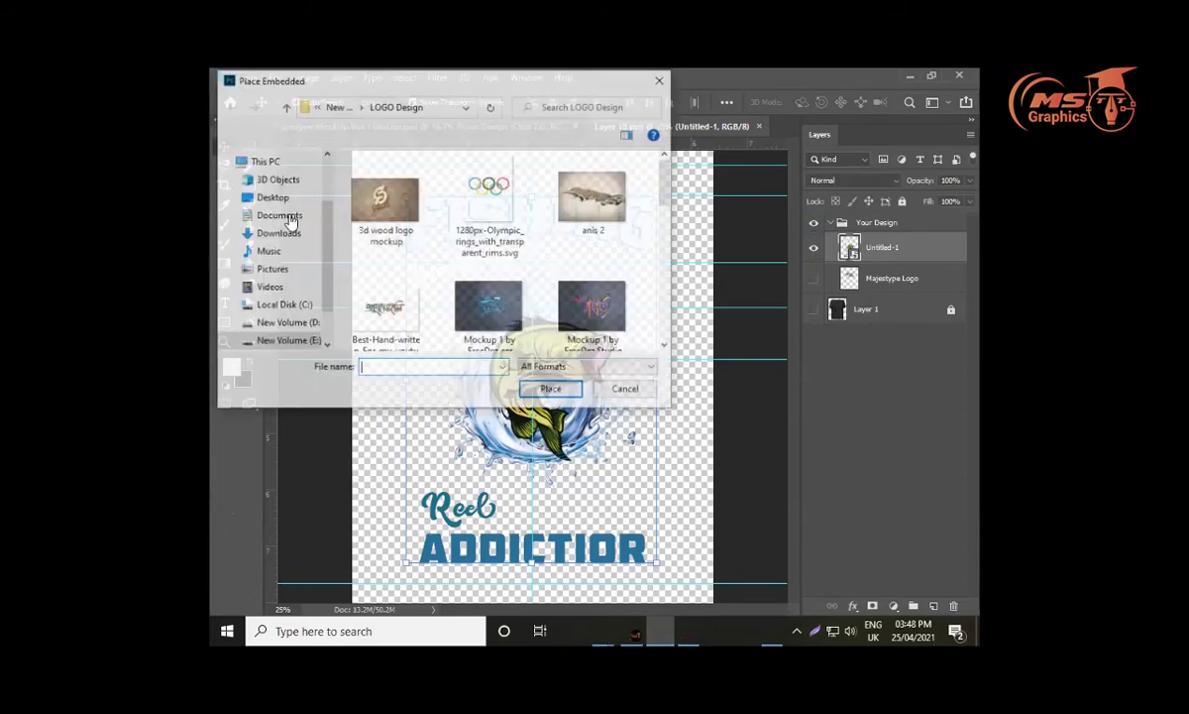
click(290, 236)
click(386, 203)
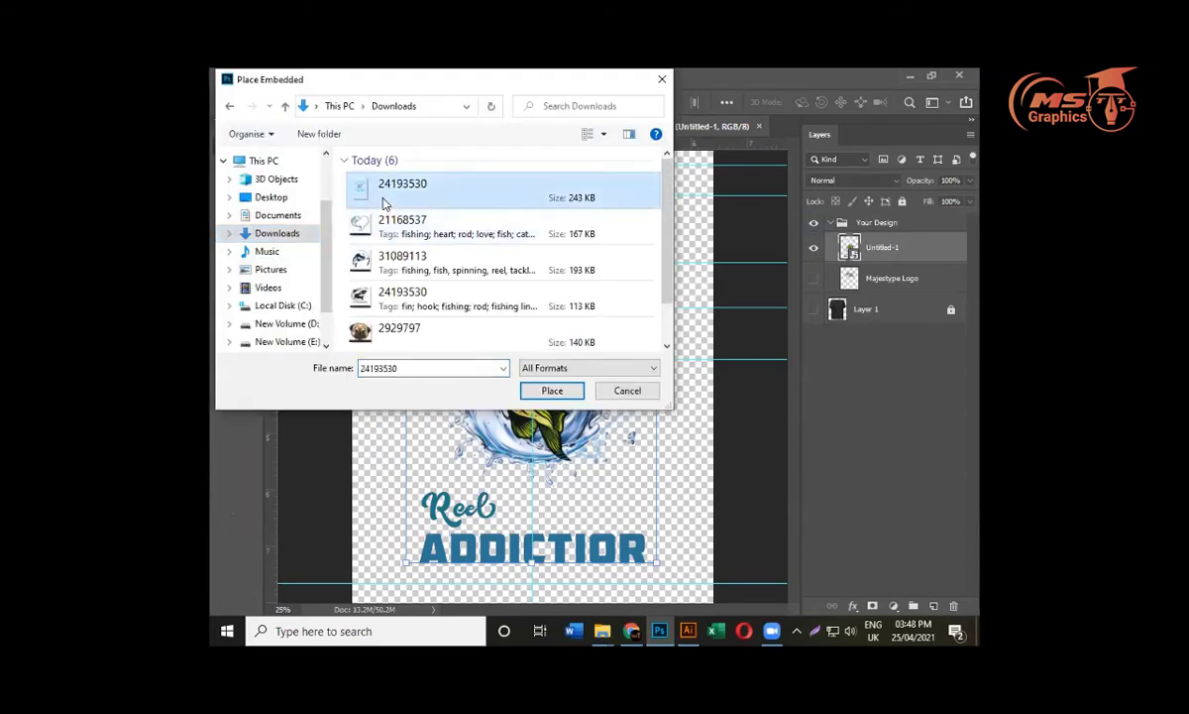
click(553, 392)
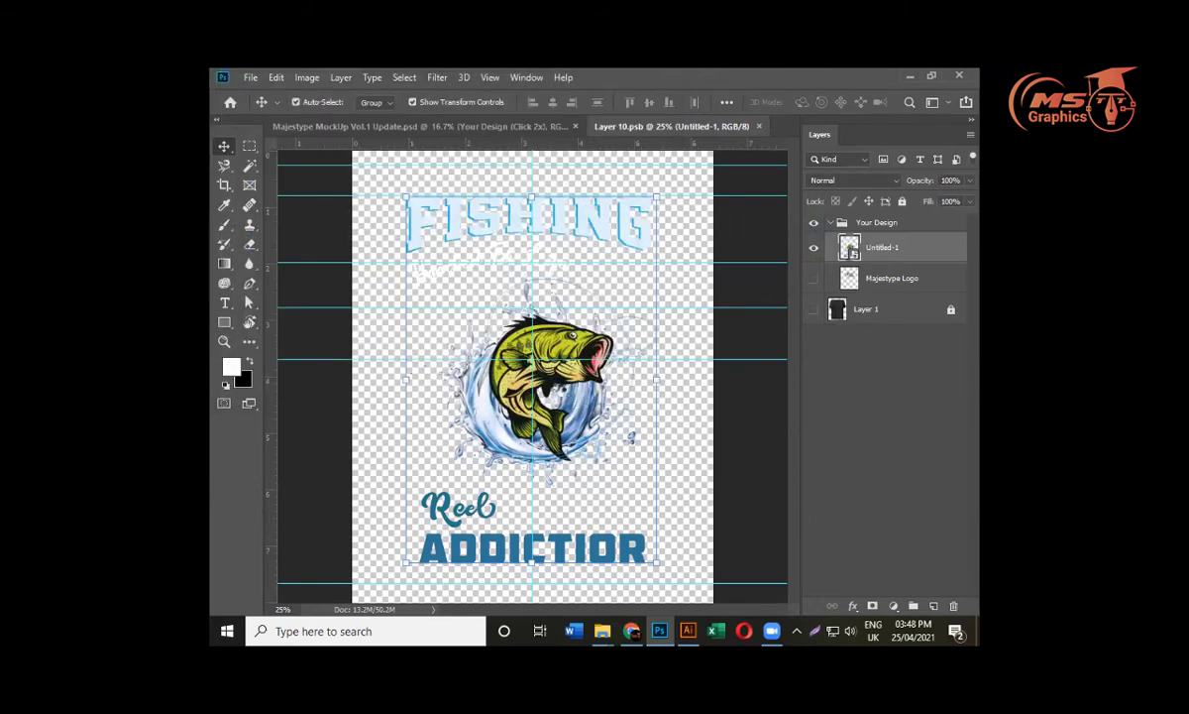
key(Return)
click(814, 278)
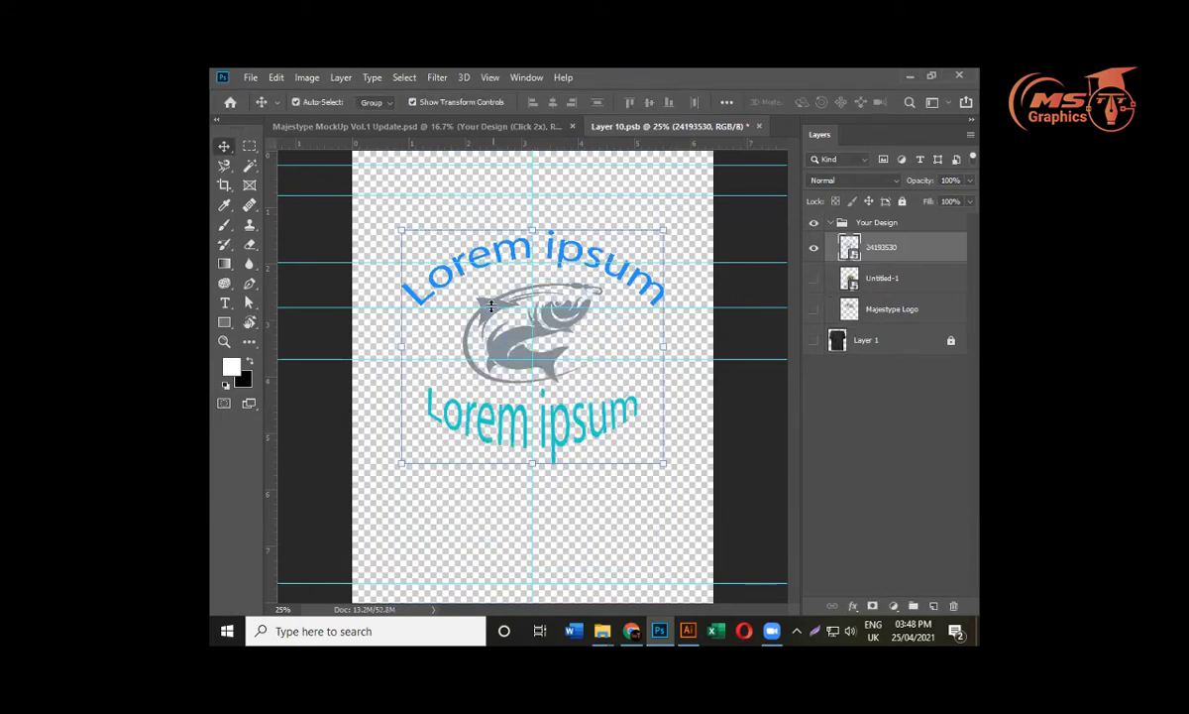
Save the smart object's contents and return to the Majestype MockUp Vol.1 Update document to inspect the shirt design
key(ctrl+s)
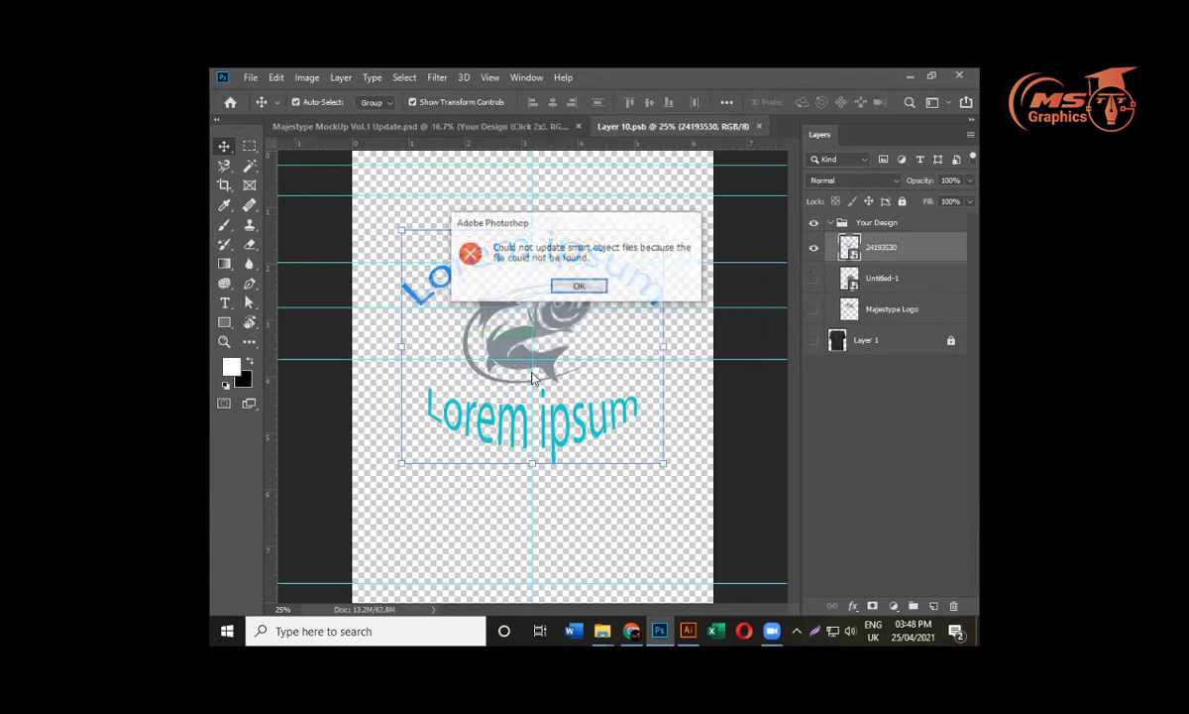
click(583, 285)
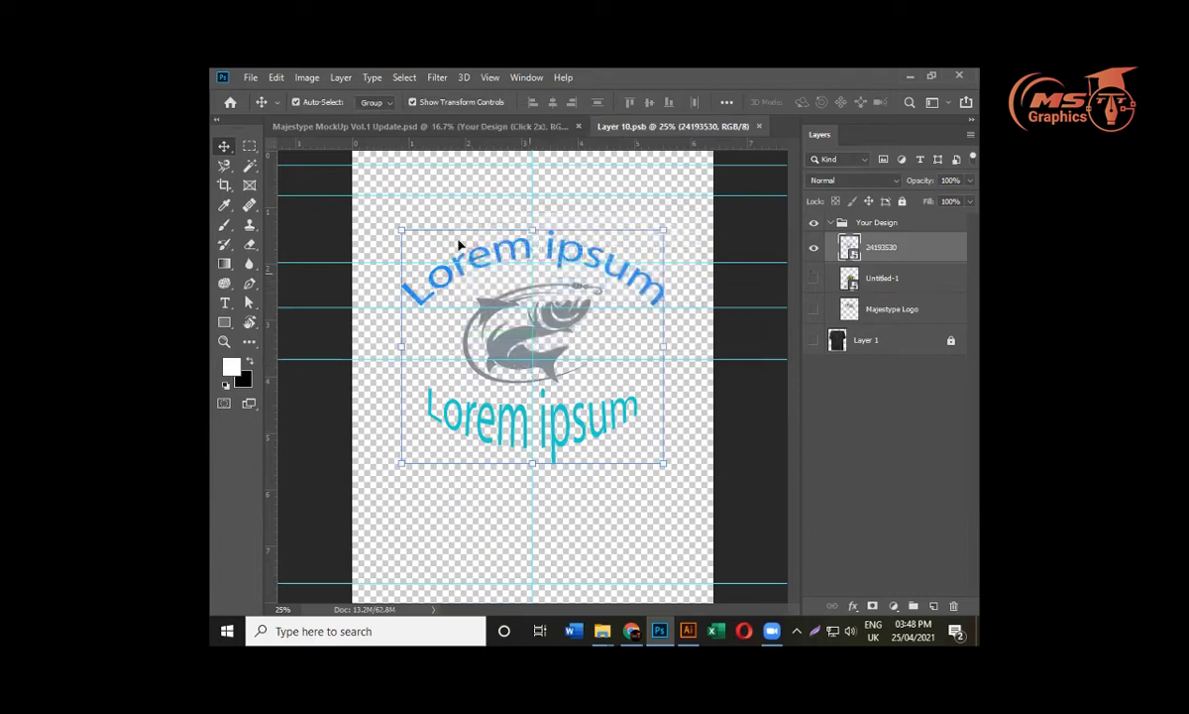
click(379, 127)
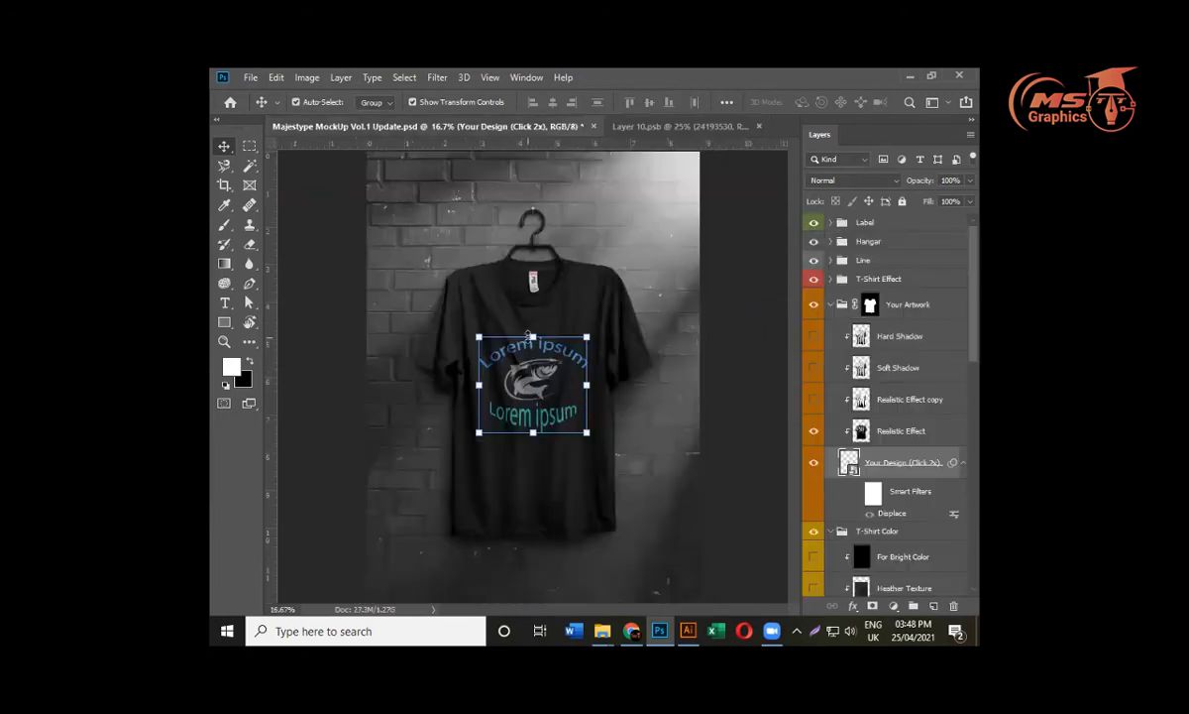
key(ctrl+plus)
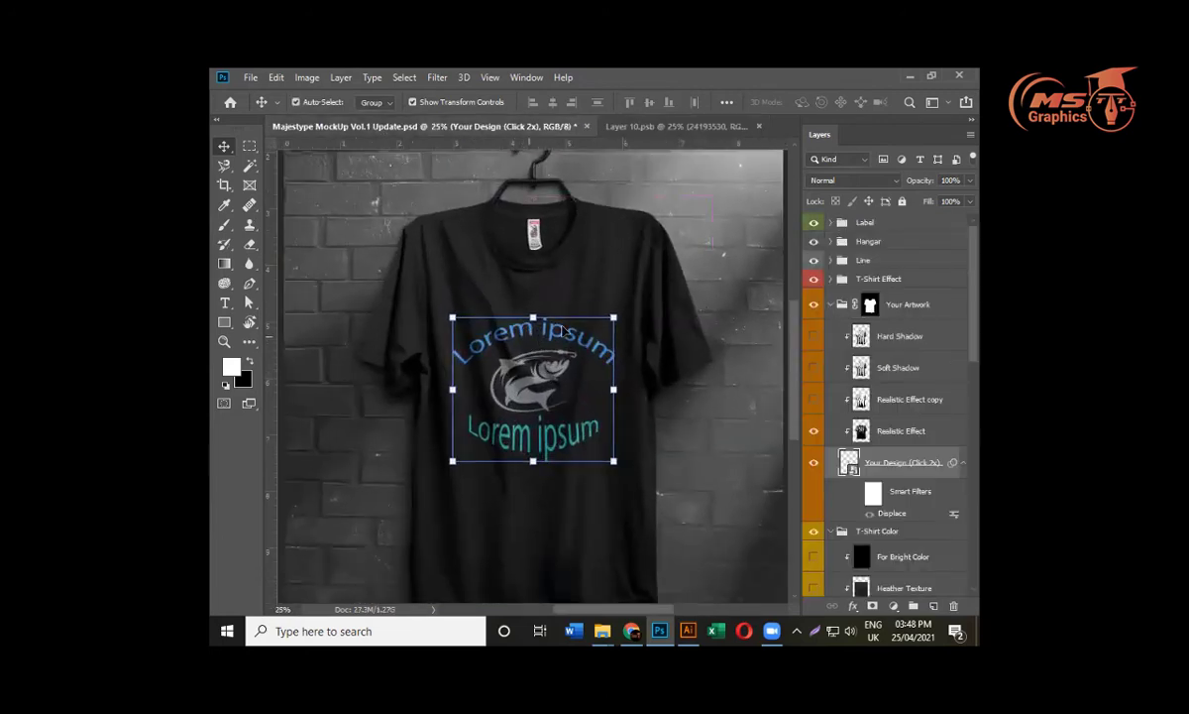
Scale the Your Design artwork proportionally to 70.28% and move it down about 0.86 in on the shirt's chest
click(614, 319)
drag(539, 252, 541, 210)
drag(541, 356, 538, 397)
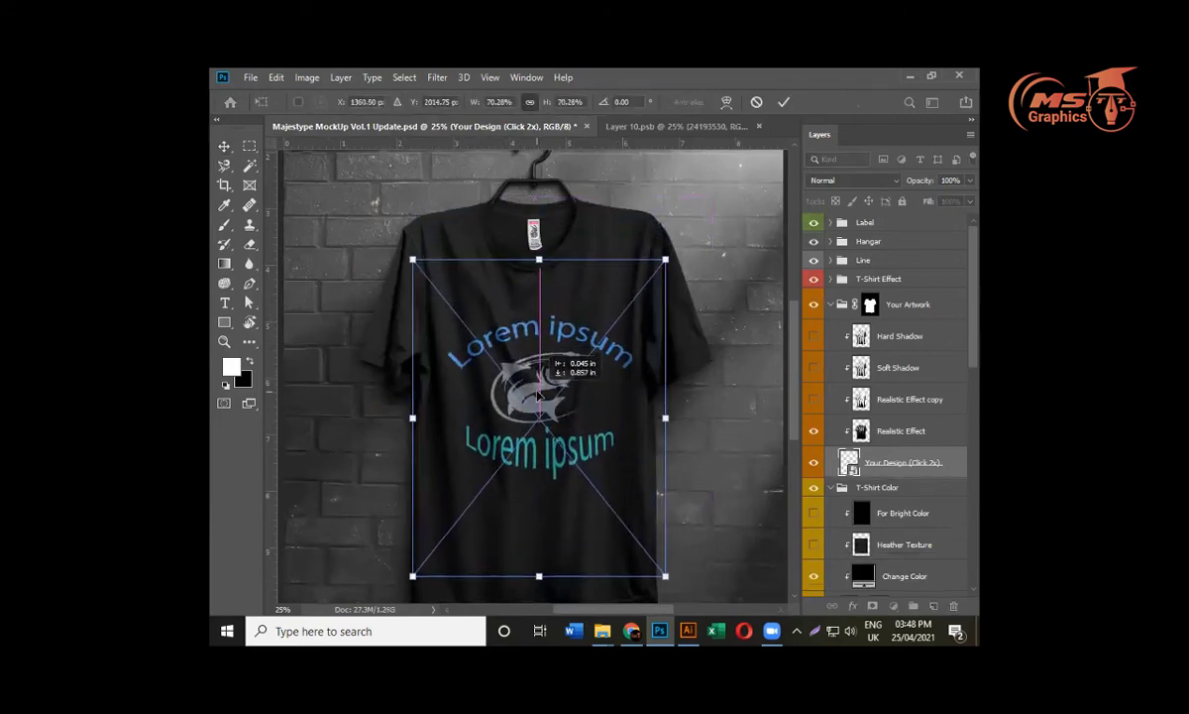
key(Return)
Nudge the artwork slightly up and to the left to centre it on the T-shirt, and deselect it
click(577, 285)
scroll(585, 287, down, 2)
click(717, 358)
click(548, 393)
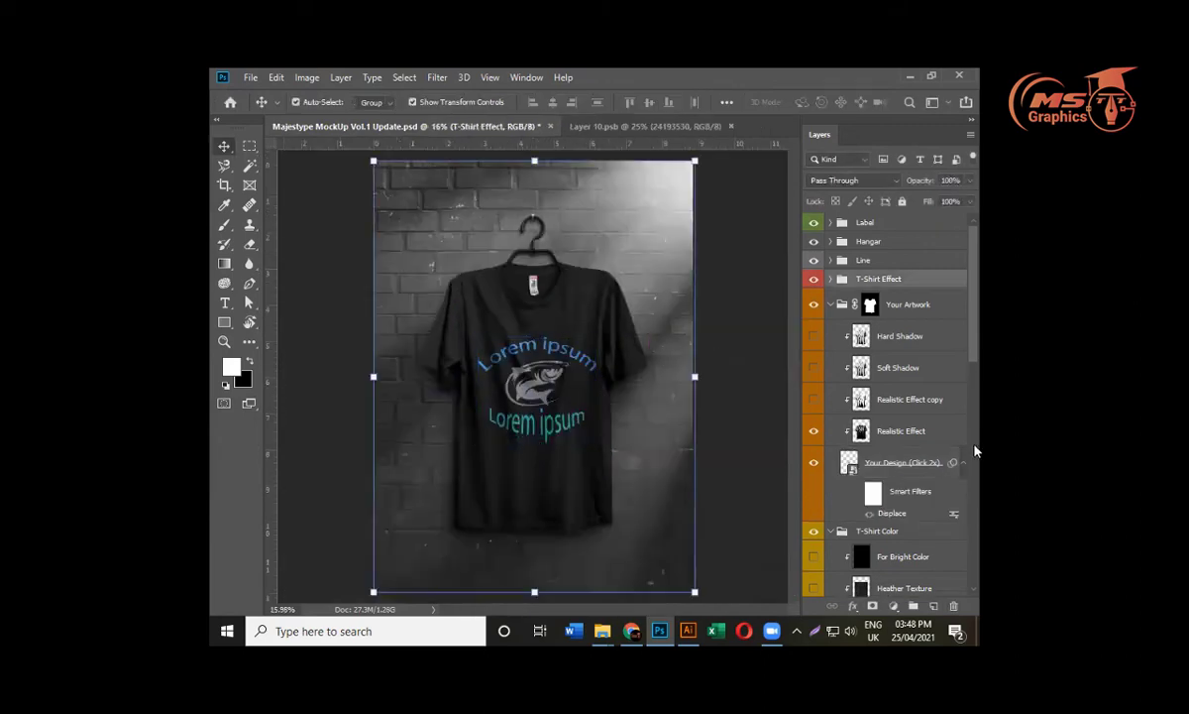
ctrl+click(560, 386)
drag(569, 382, 567, 376)
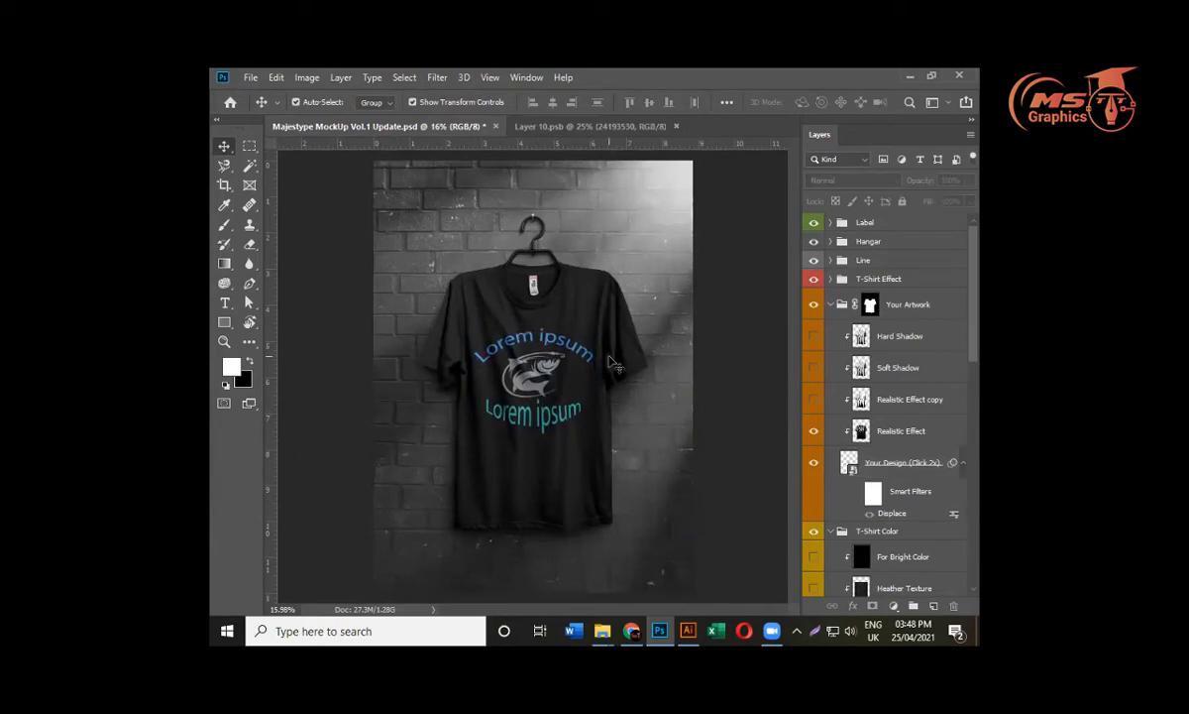
ctrl+click(676, 359)
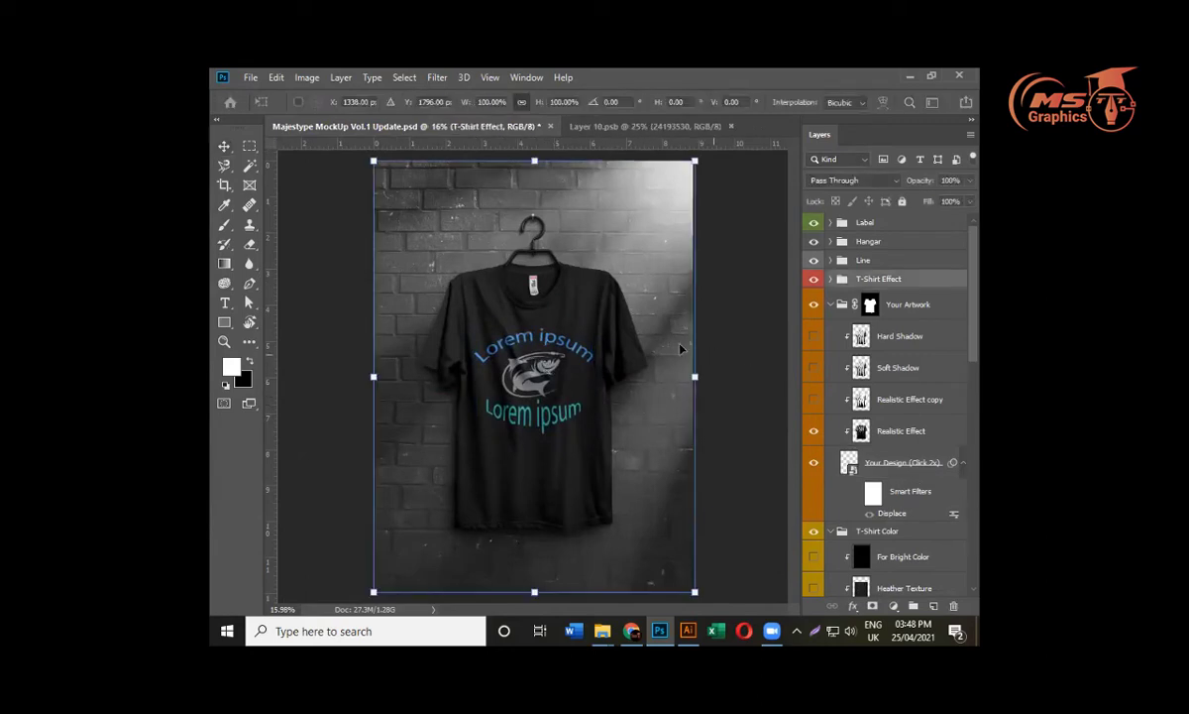
View the artwork inside the Layer 10.psb smart object and return to the Majestype MockUp Vol.1 Update document
click(682, 130)
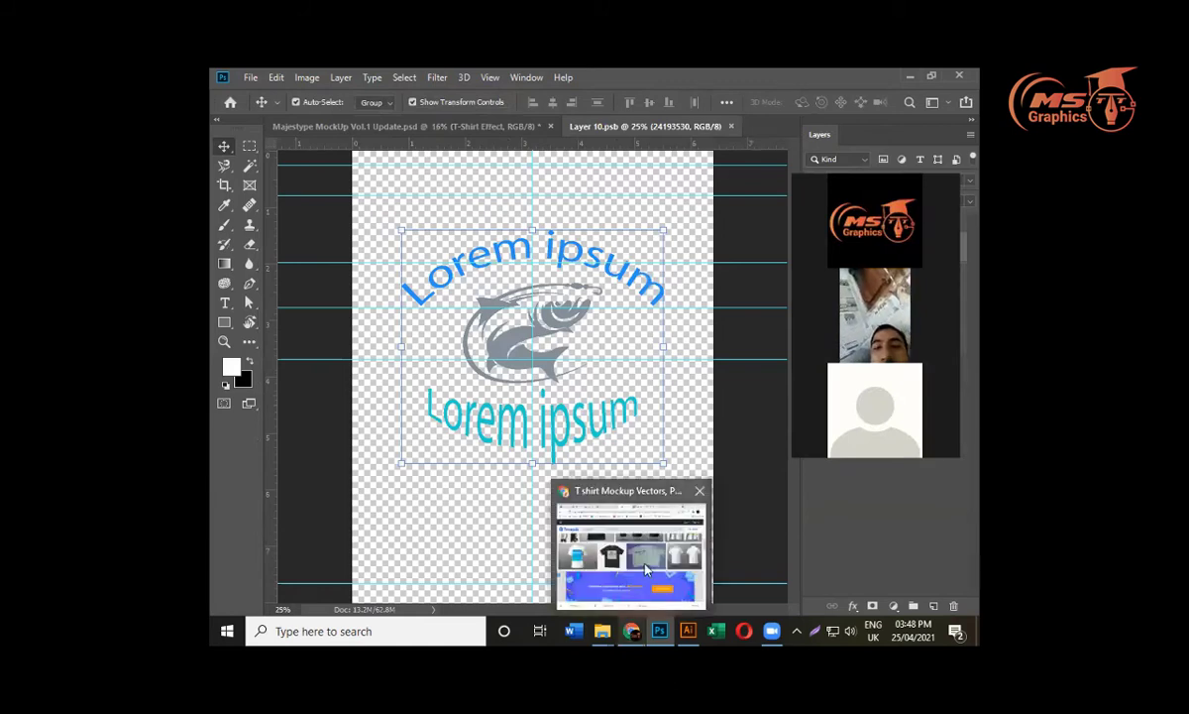
mouse_move(678, 630)
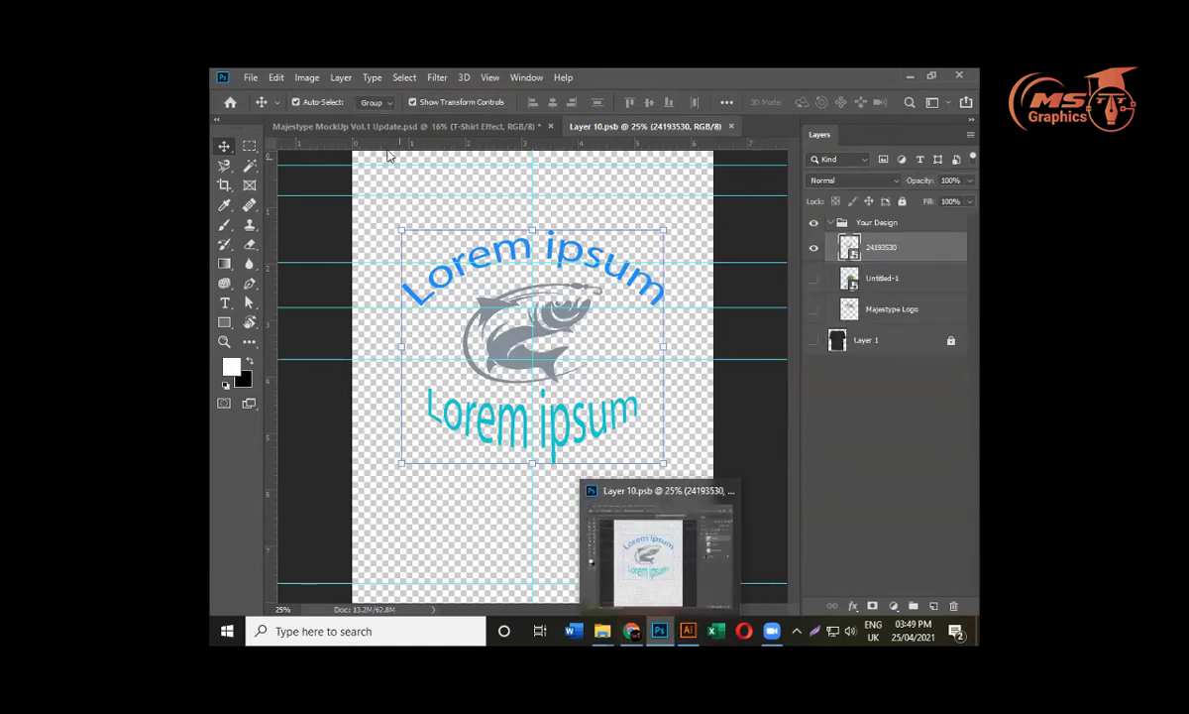
click(362, 126)
click(736, 454)
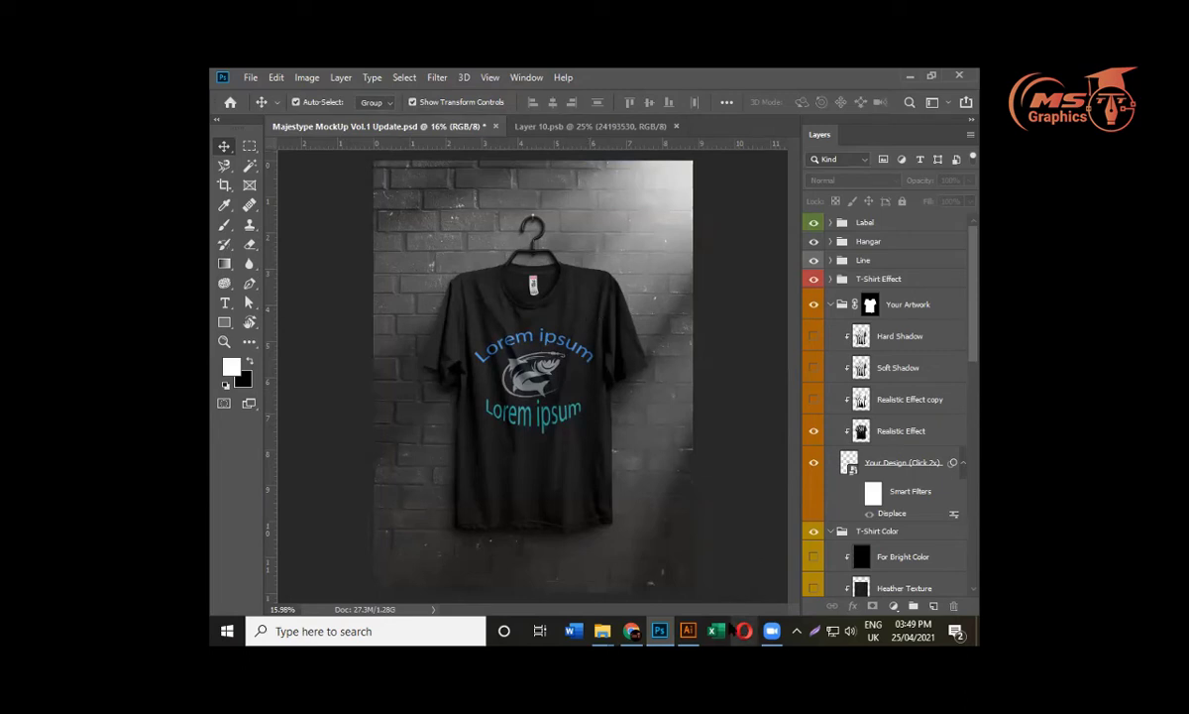
Compare the fish design in Illustrator with the T-shirt mockup in Photoshop, finishing in the Illustrator document
click(688, 630)
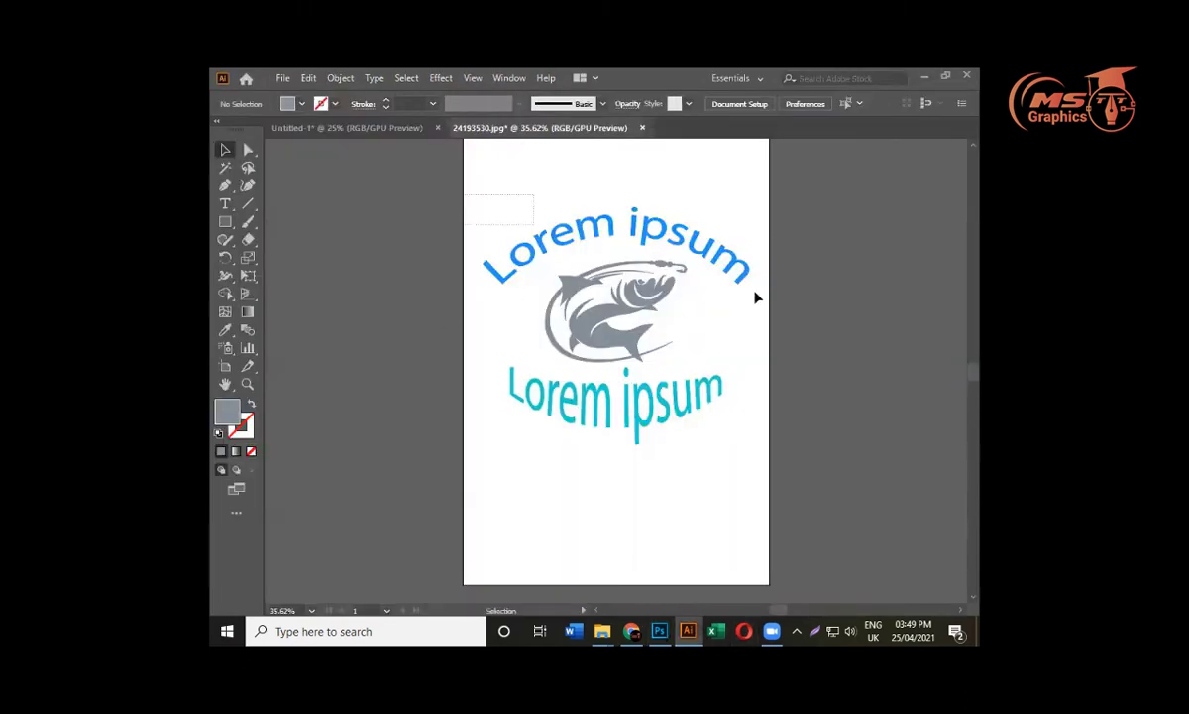
key(ctrl+a)
click(815, 477)
mouse_move(659, 630)
click(629, 544)
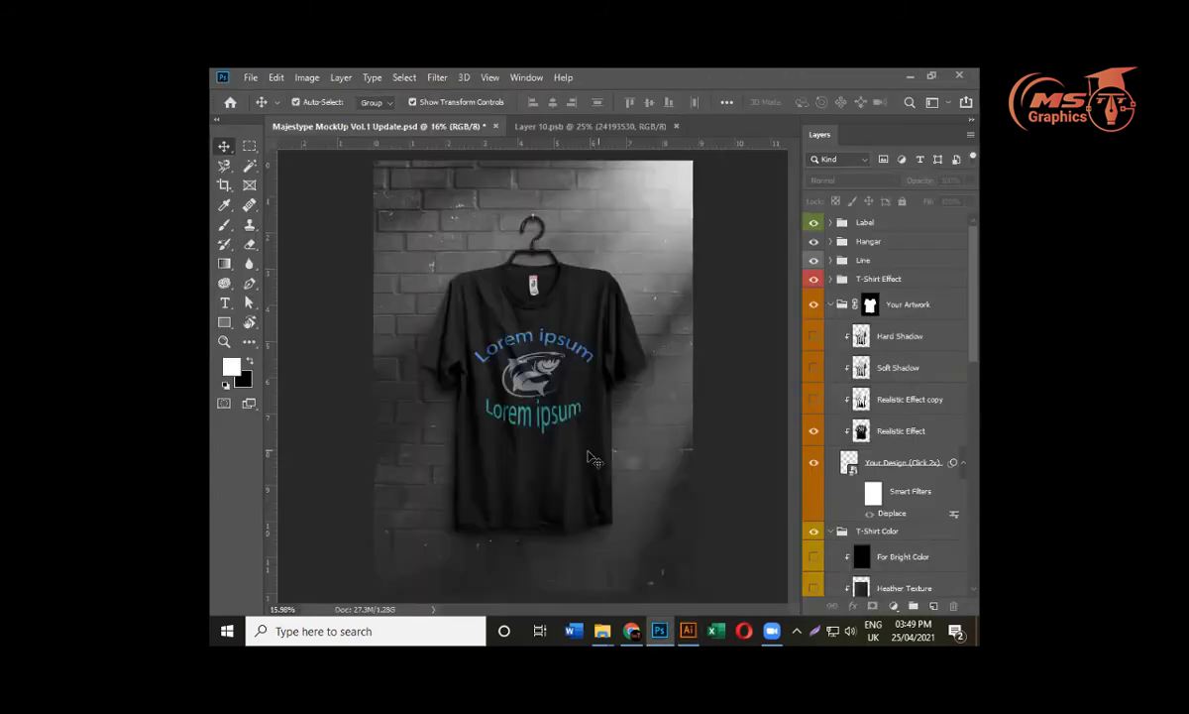
mouse_move(688, 630)
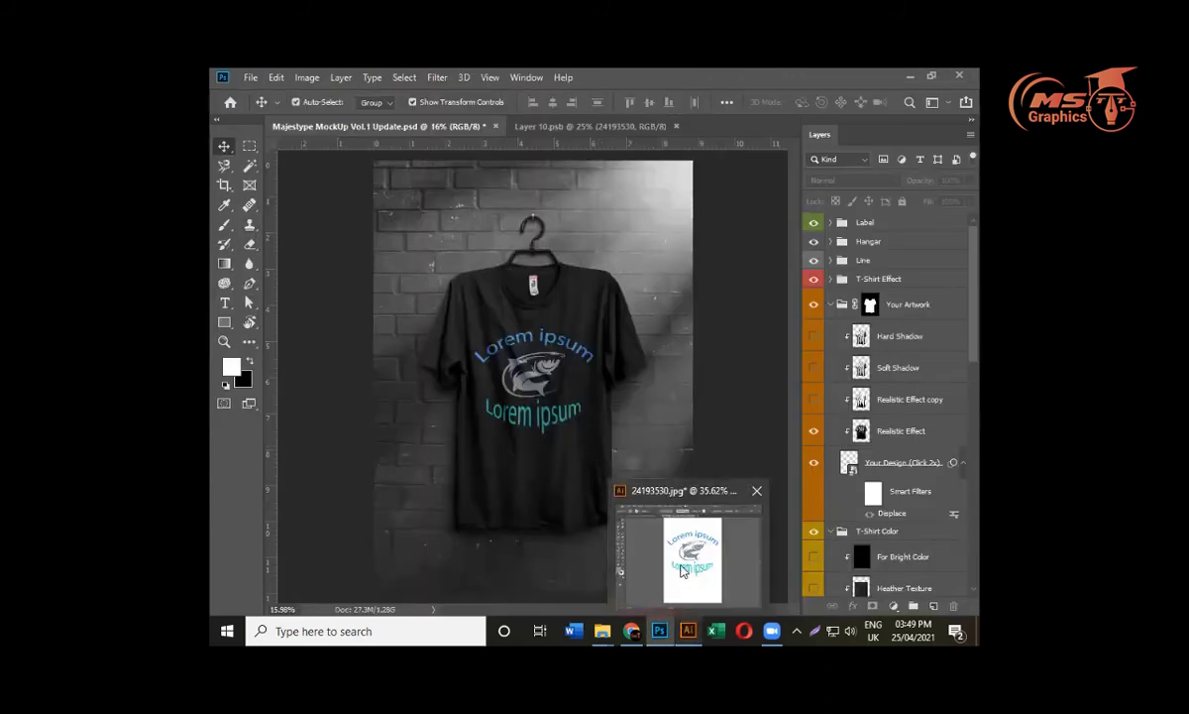
click(684, 578)
click(676, 290)
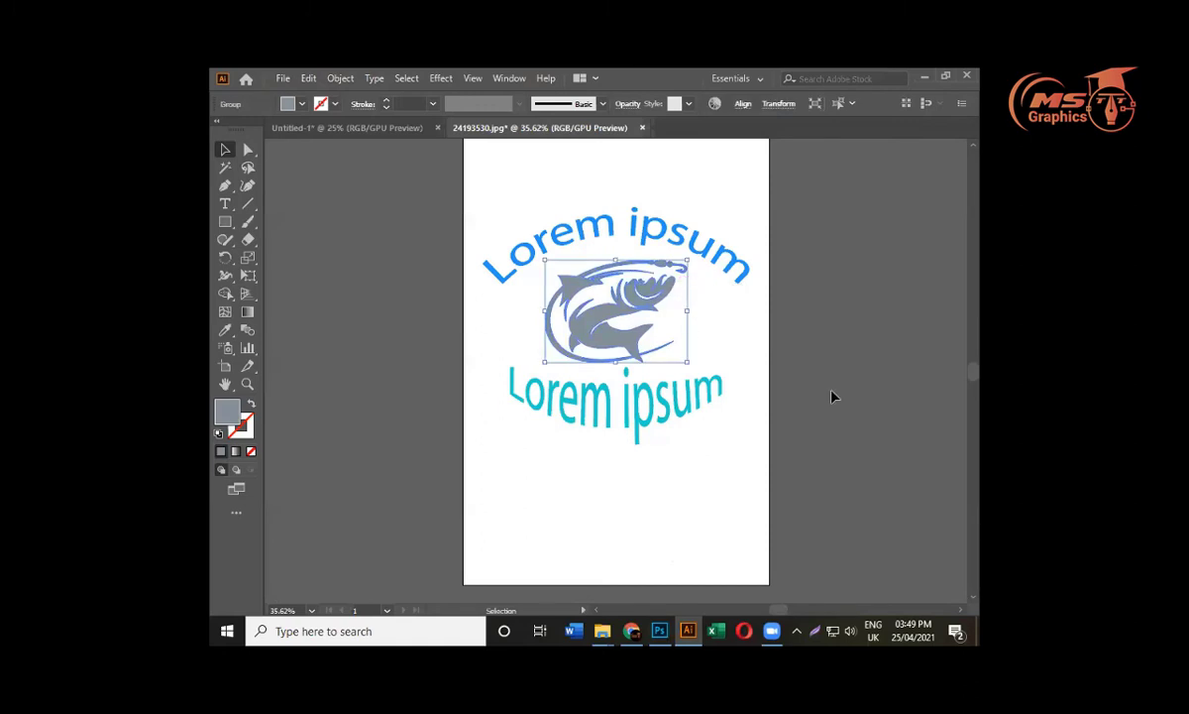
click(832, 396)
drag(465, 172, 747, 411)
click(674, 580)
key(alt+Tab)
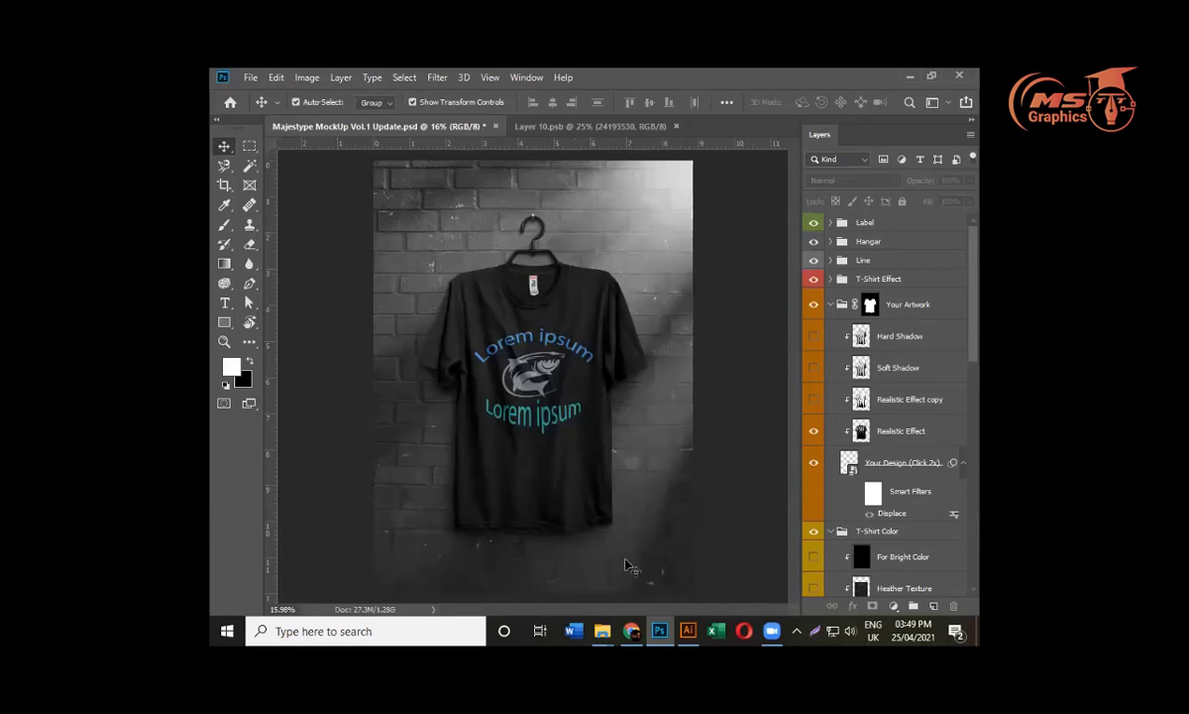
key(alt+Tab)
click(582, 300)
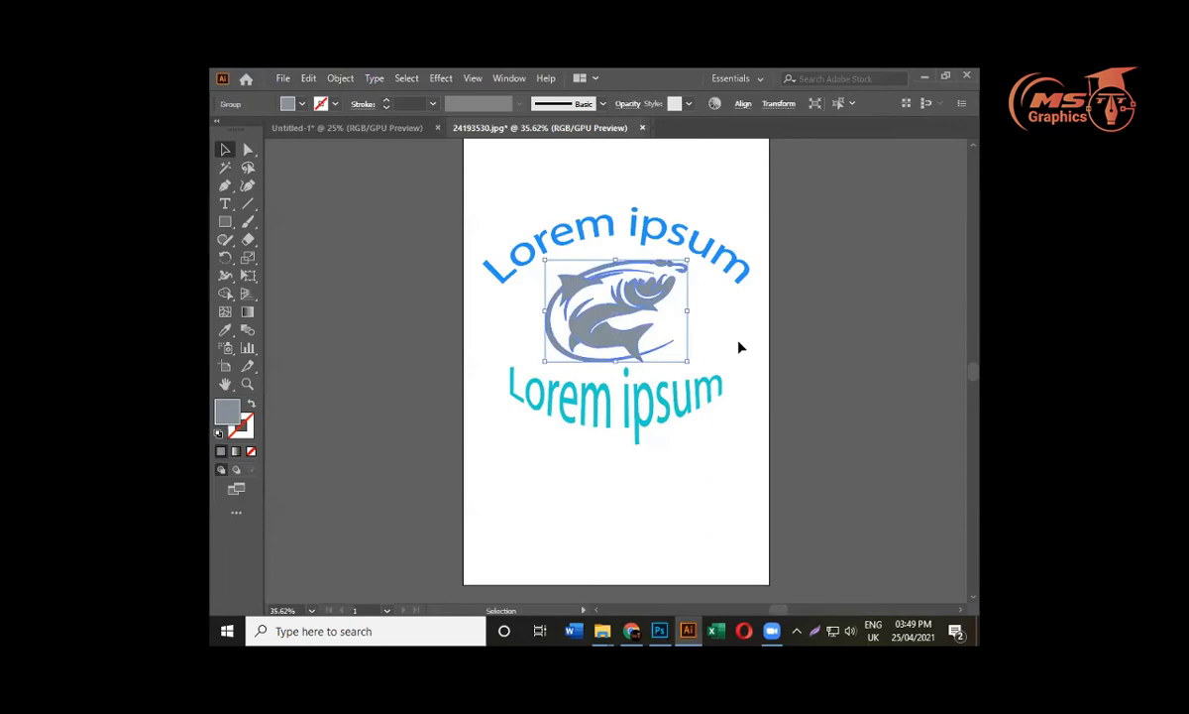
click(838, 307)
drag(513, 207, 712, 430)
click(430, 208)
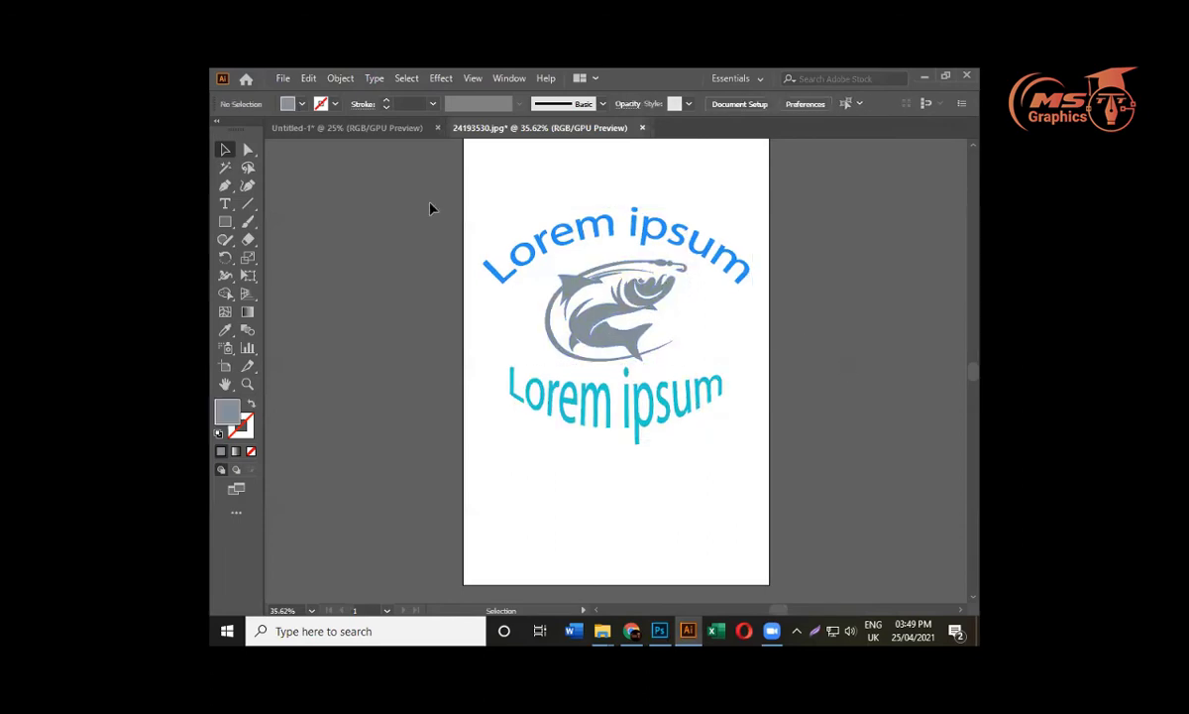
click(282, 77)
mouse_move(328, 352)
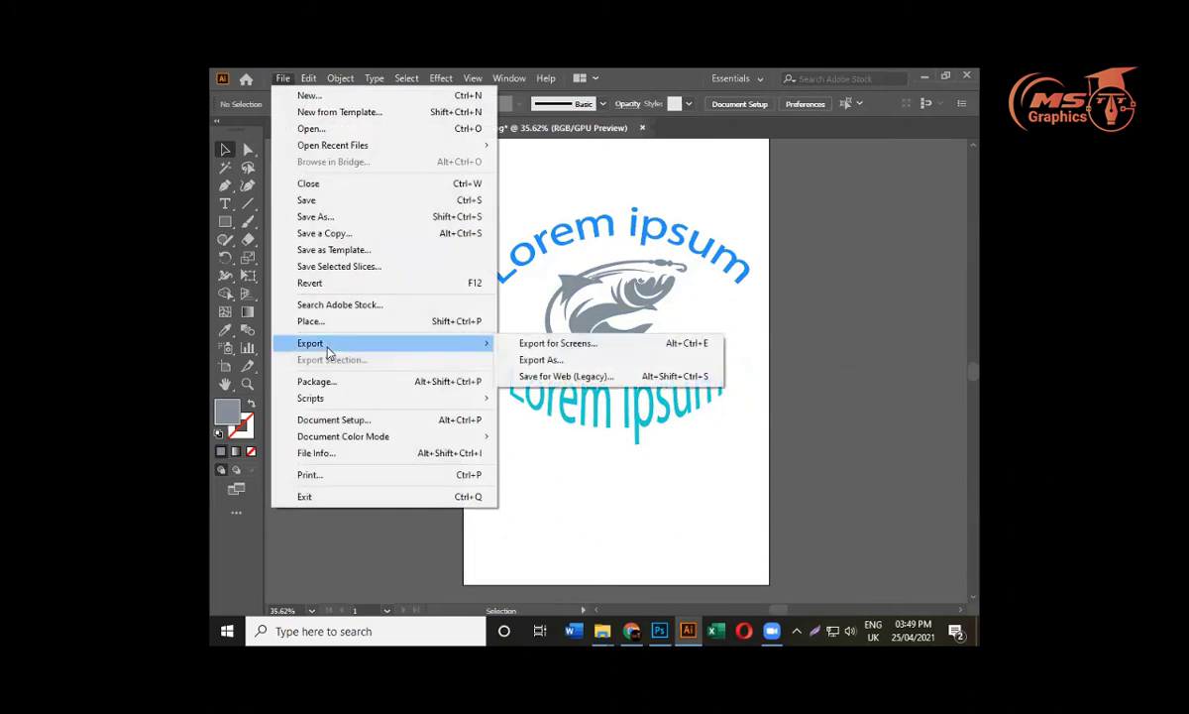
click(515, 213)
scroll(426, 332, up, 2)
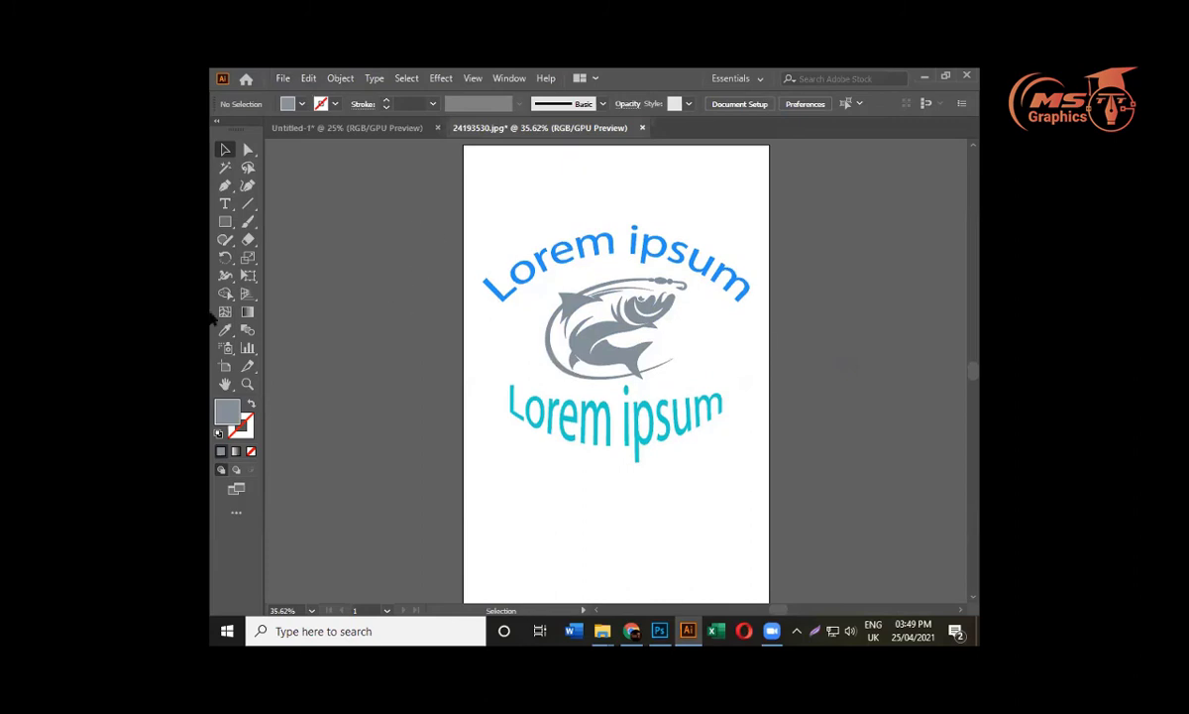
Save the fish design in the Downloads folder as 24193530 in Illustrator EPS format
click(284, 80)
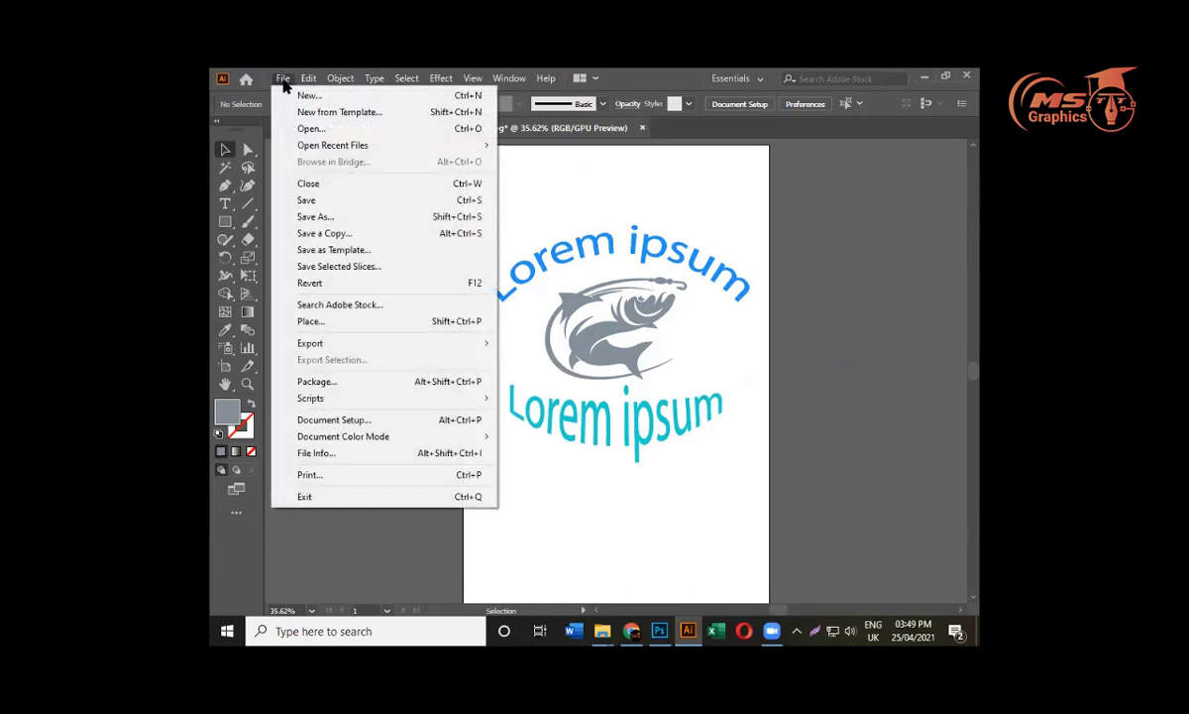
click(341, 201)
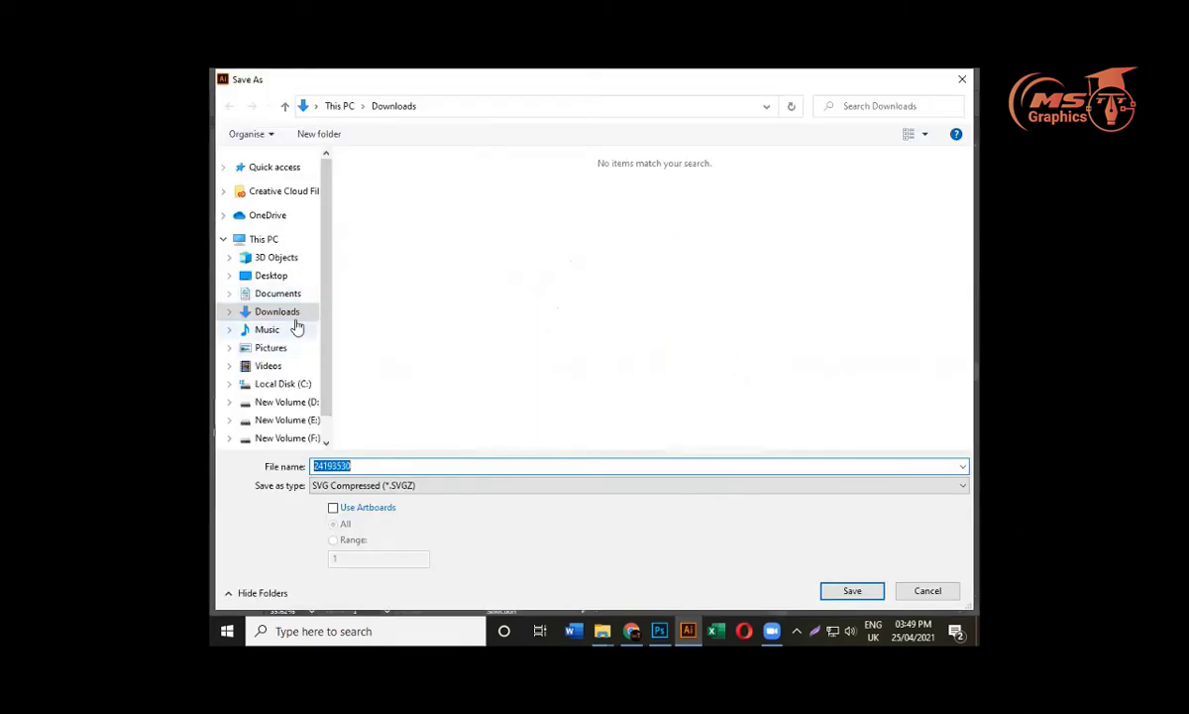
click(295, 315)
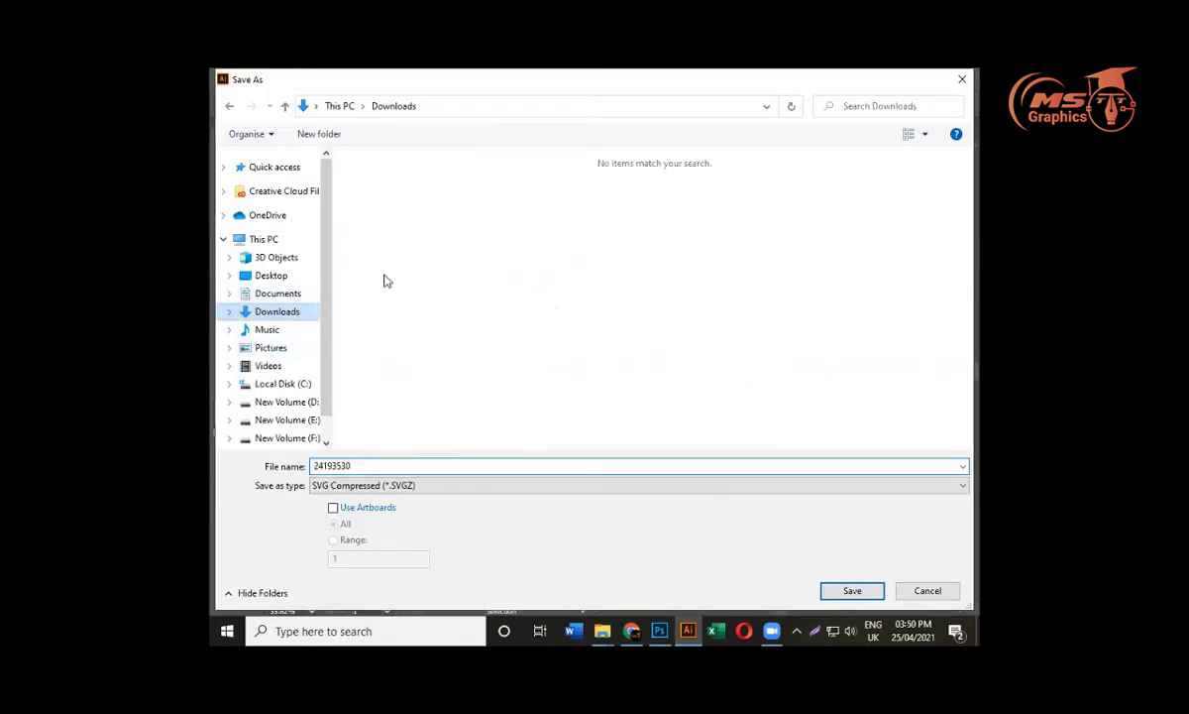
click(436, 488)
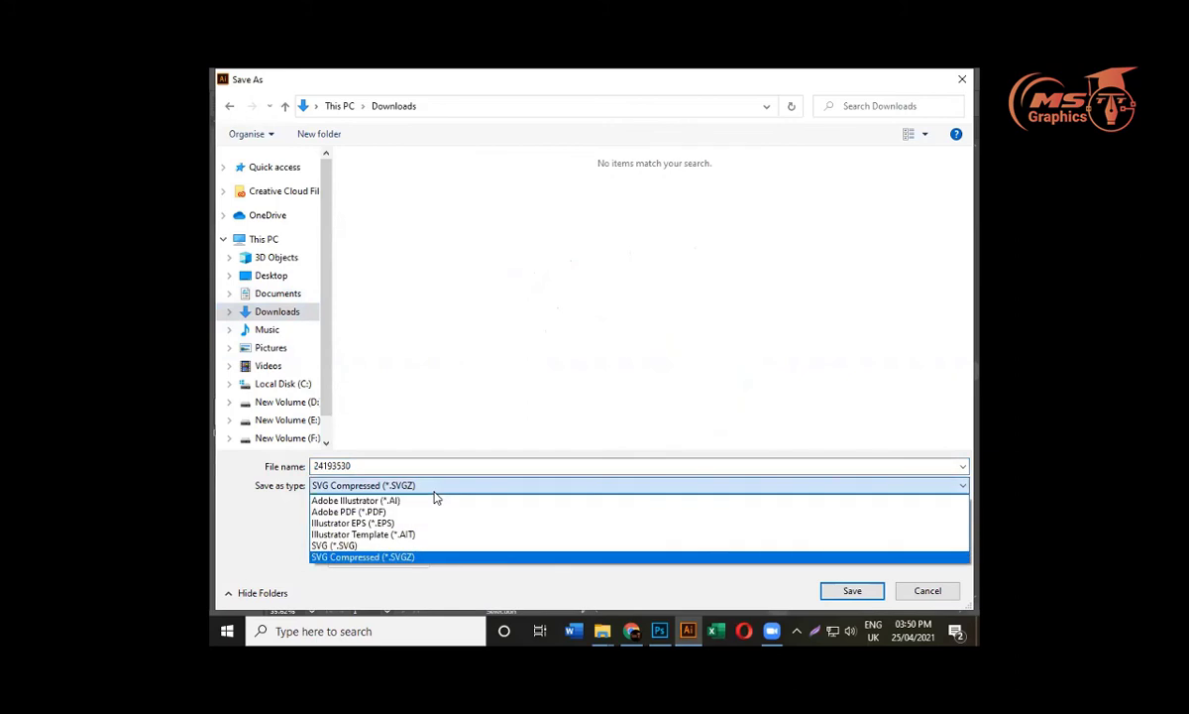
click(359, 525)
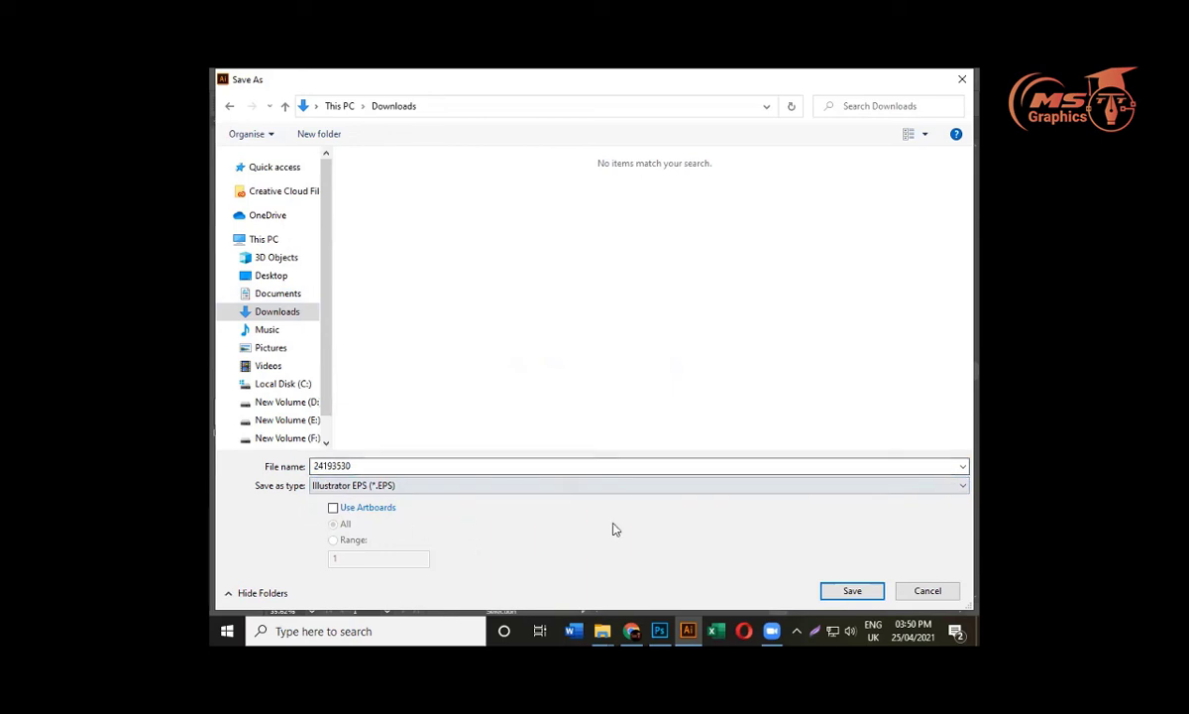
click(838, 590)
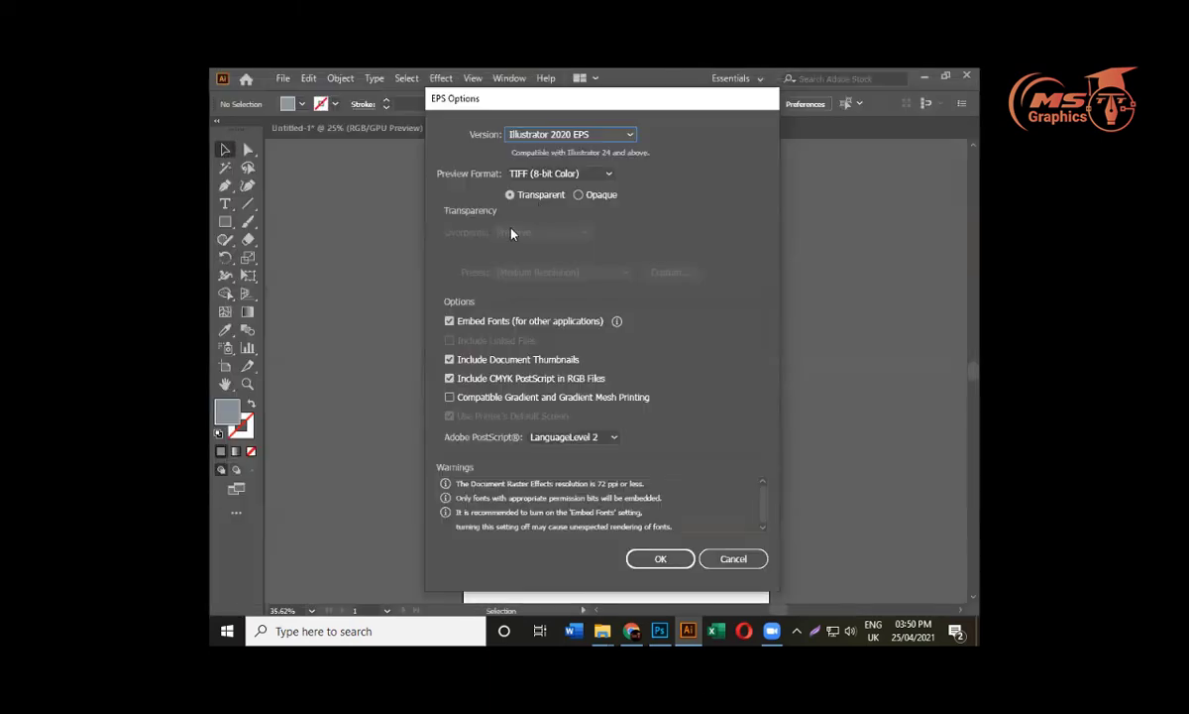
Set the EPS version to Illustrator 10 EPS, turn off repeat display of the older-format warning, and complete the save
click(616, 135)
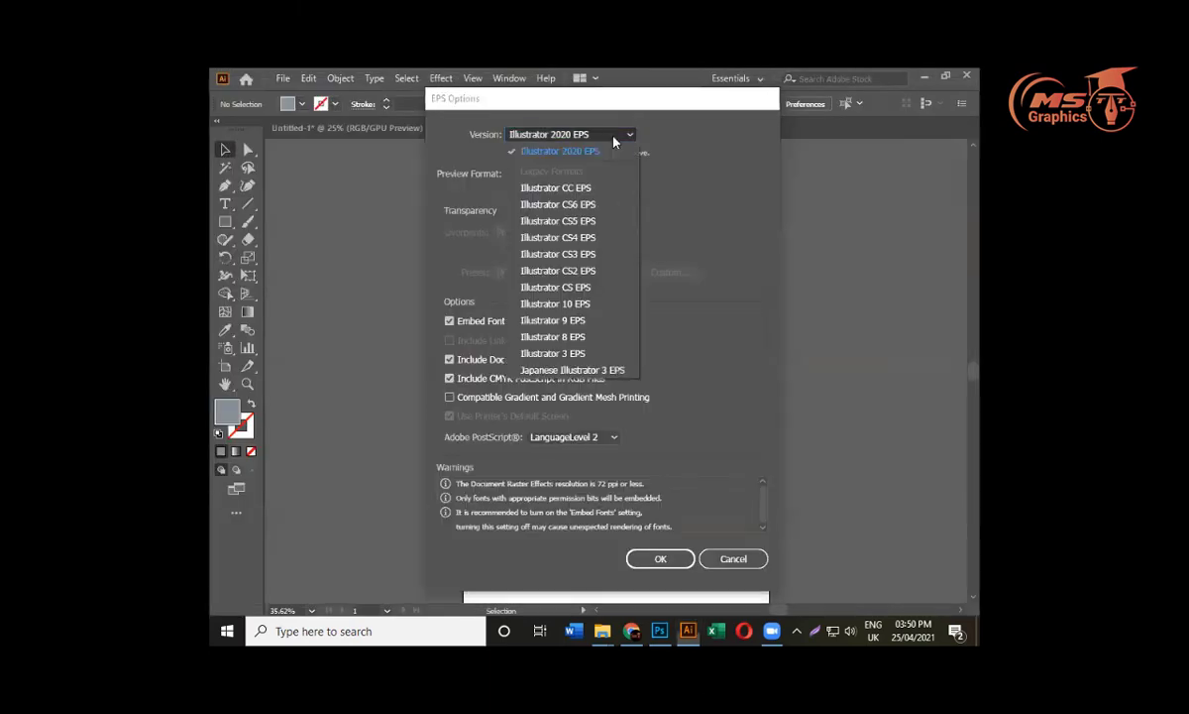
click(573, 303)
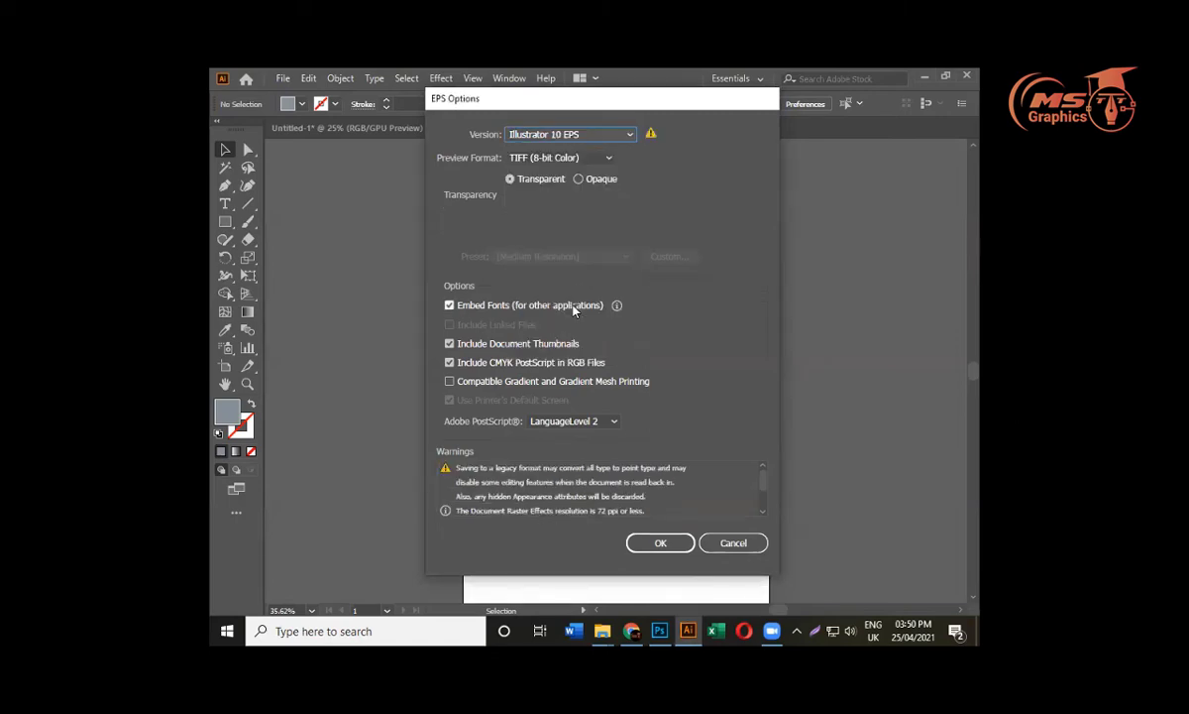
click(654, 543)
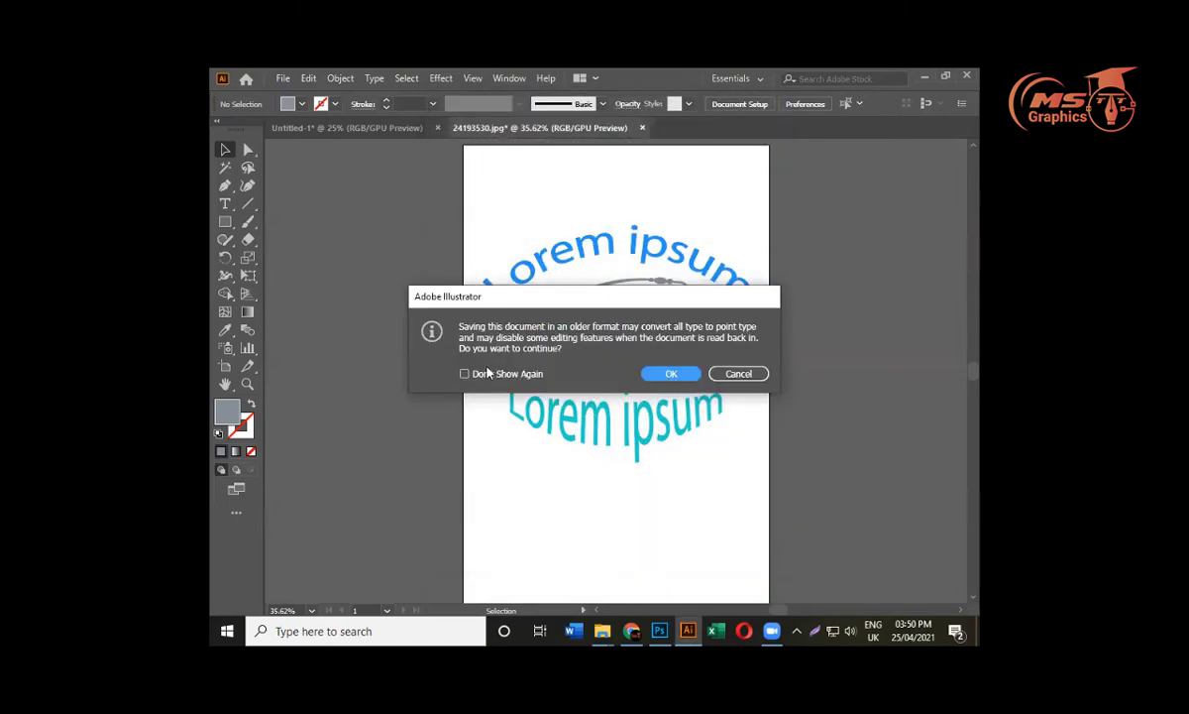
click(464, 374)
click(671, 374)
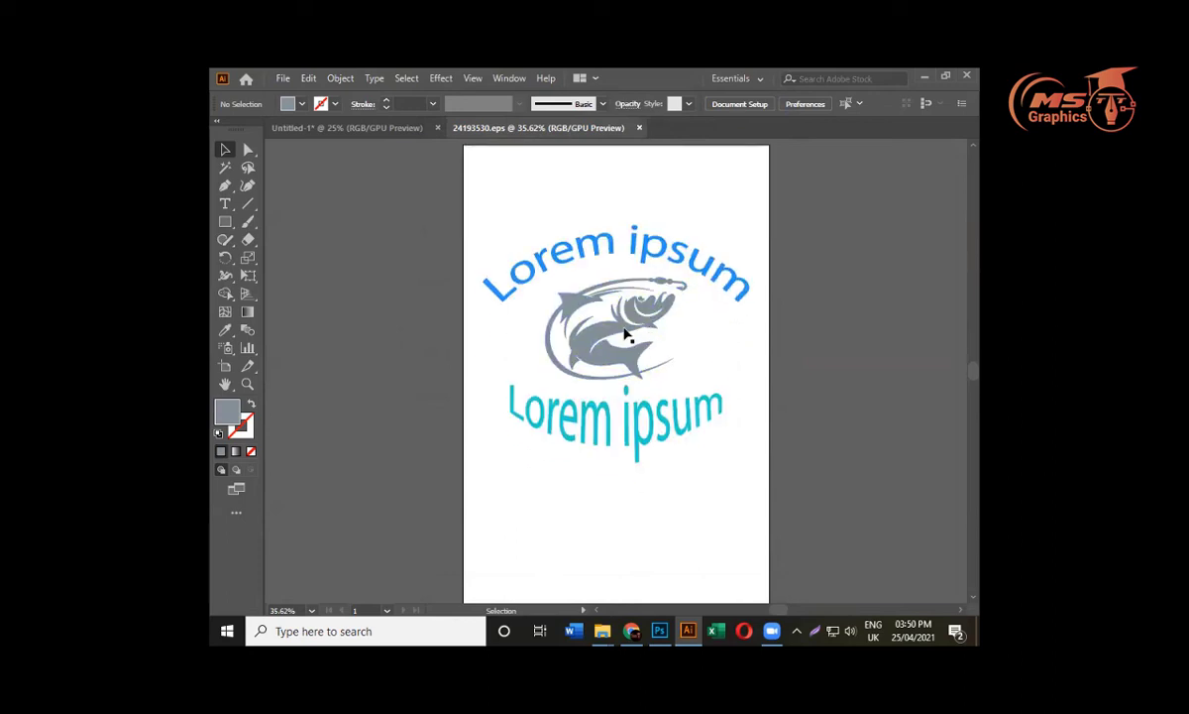
drag(531, 212, 749, 526)
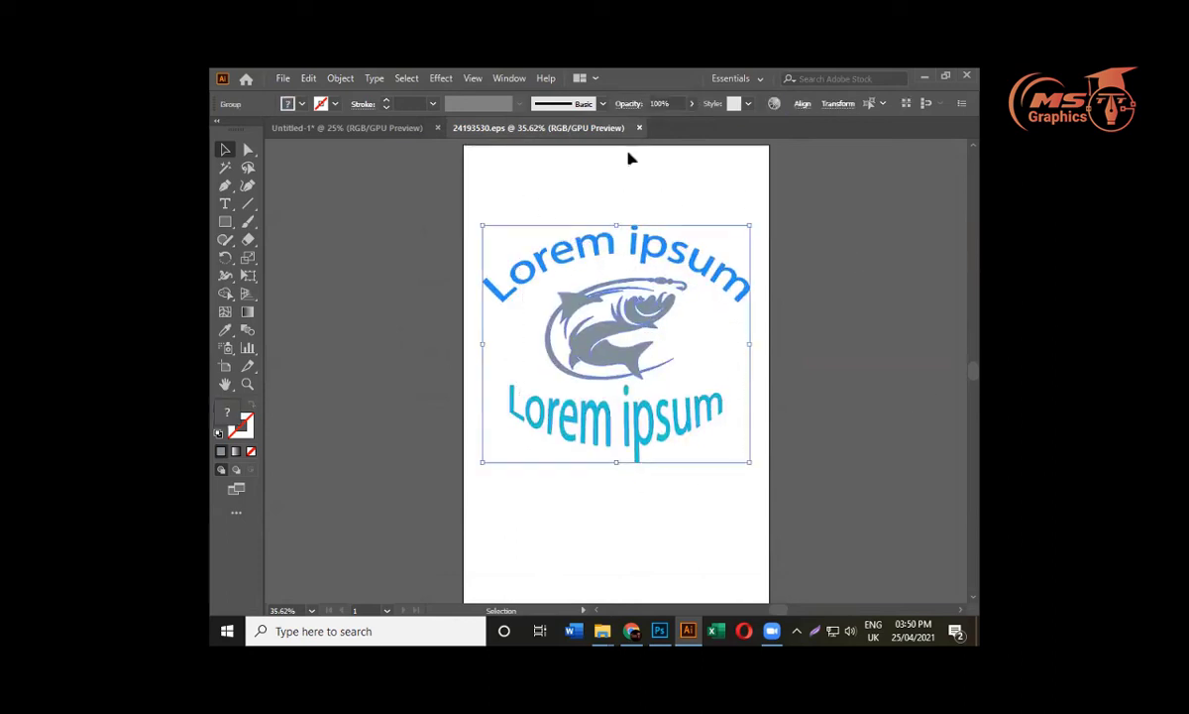
click(870, 402)
drag(436, 209, 704, 485)
click(837, 346)
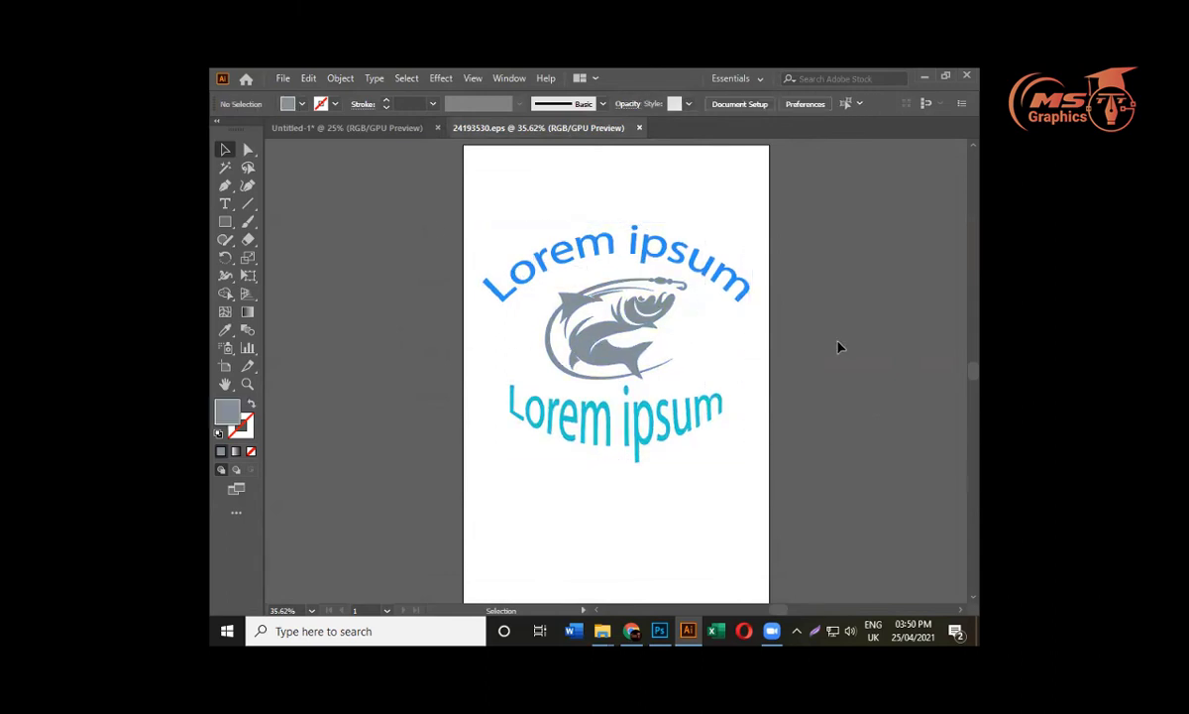
scroll(832, 348, up, 1)
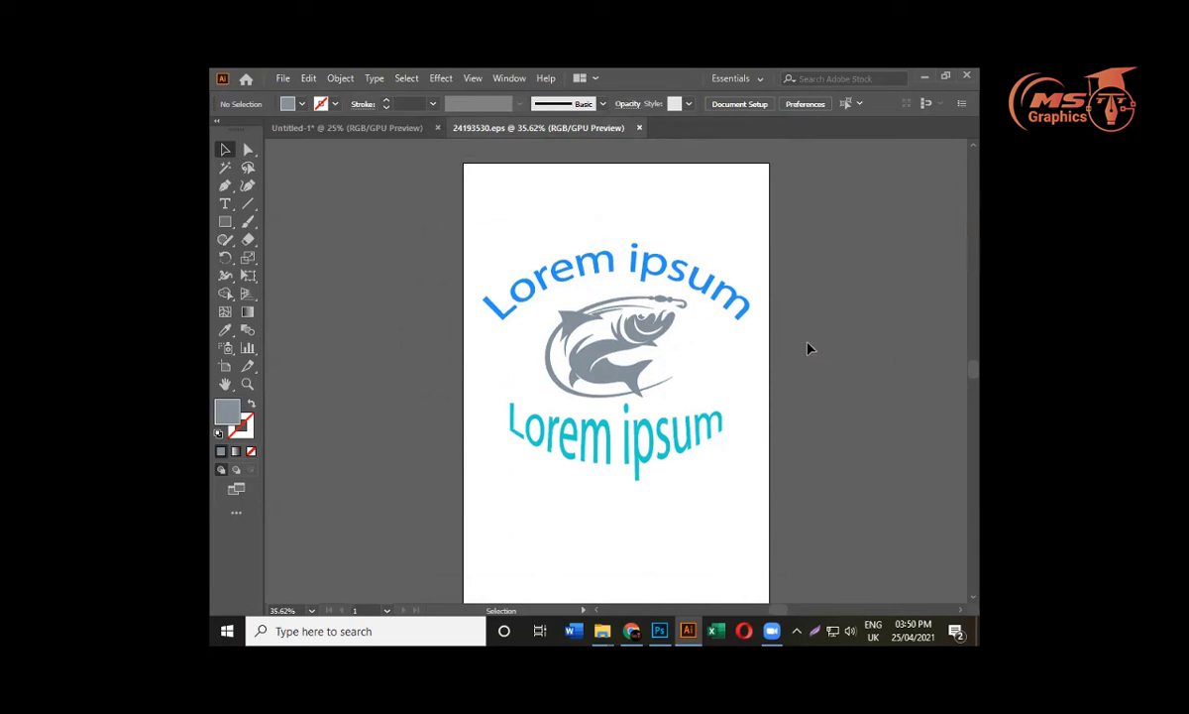
scroll(808, 348, down, 1)
drag(600, 369, 596, 372)
click(579, 345)
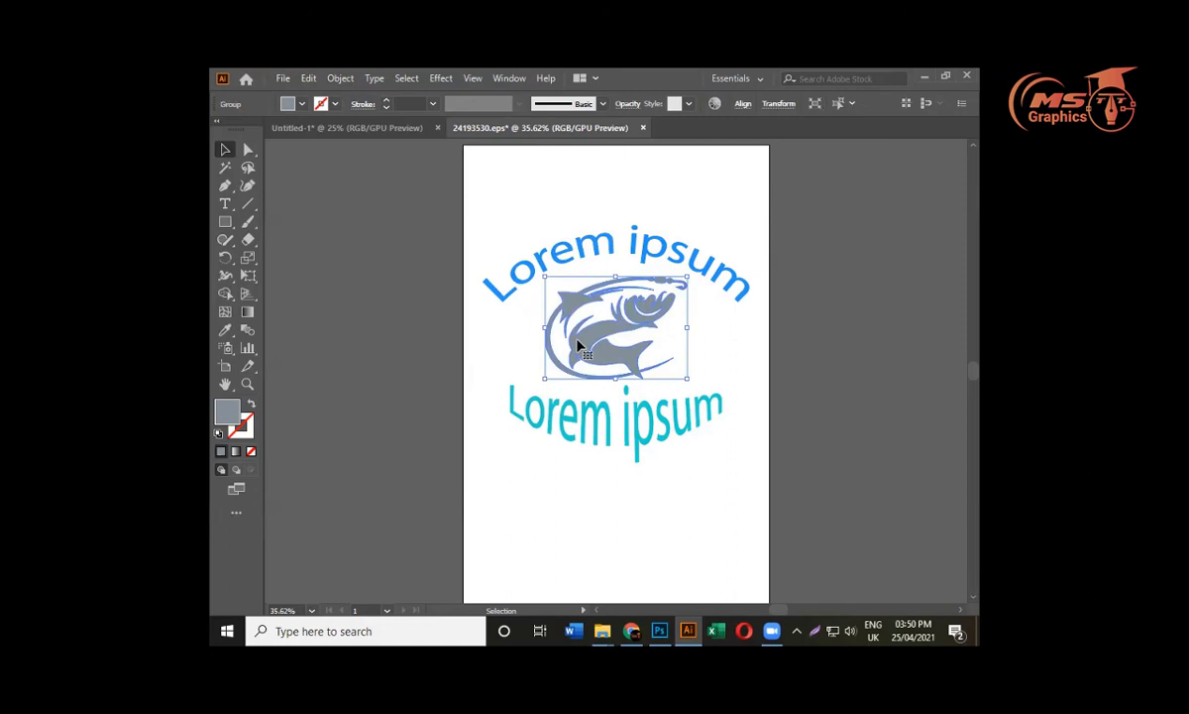
scroll(580, 345, up, 3)
drag(458, 265, 763, 545)
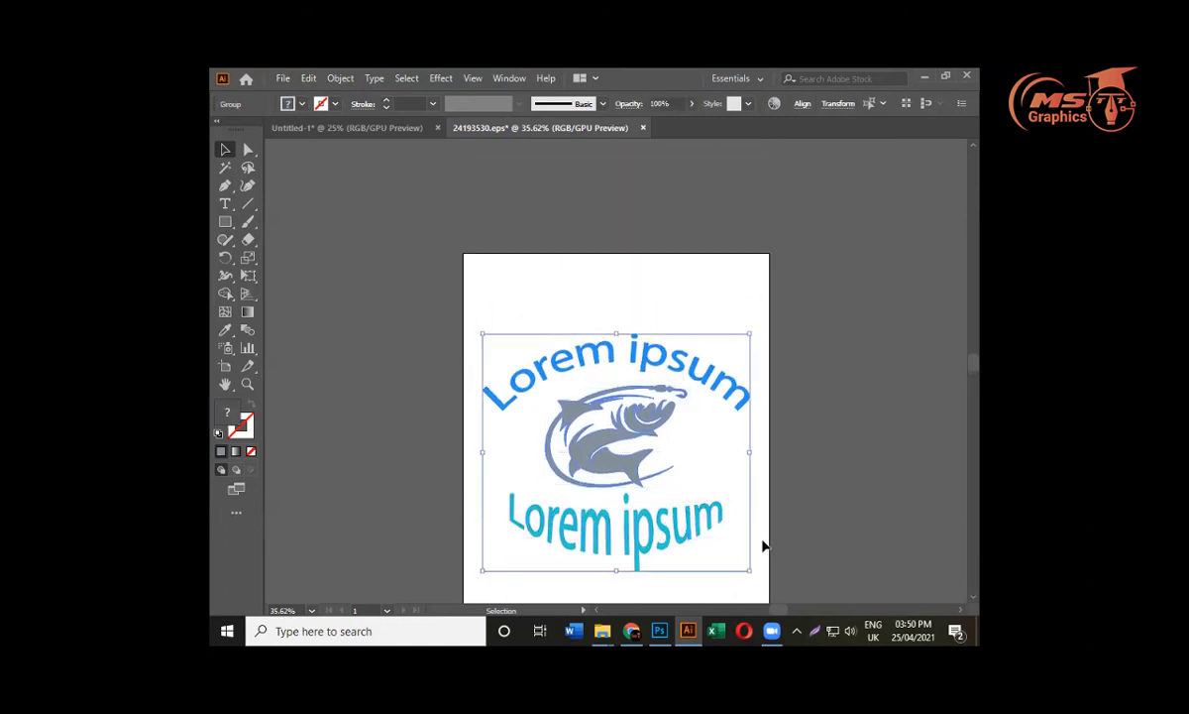
scroll(610, 270, down, 2)
click(362, 227)
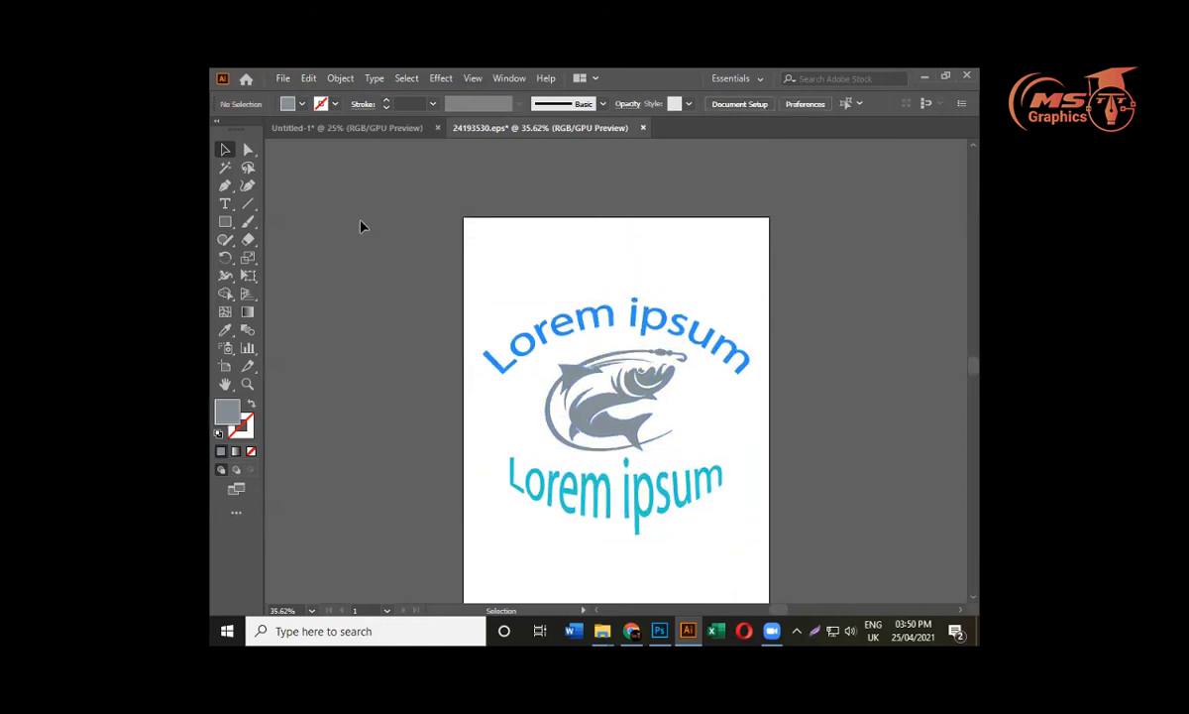
scroll(362, 226, down, 4)
drag(426, 223, 782, 497)
click(782, 497)
click(580, 337)
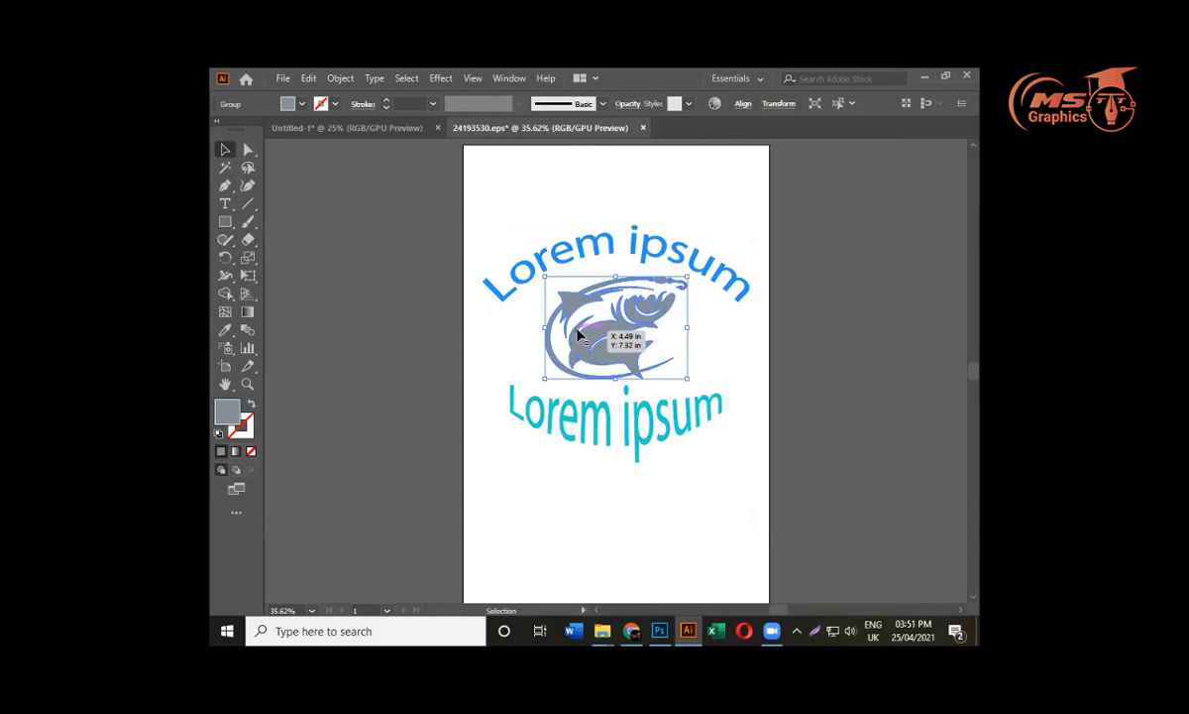
scroll(580, 337, up, 1)
click(551, 210)
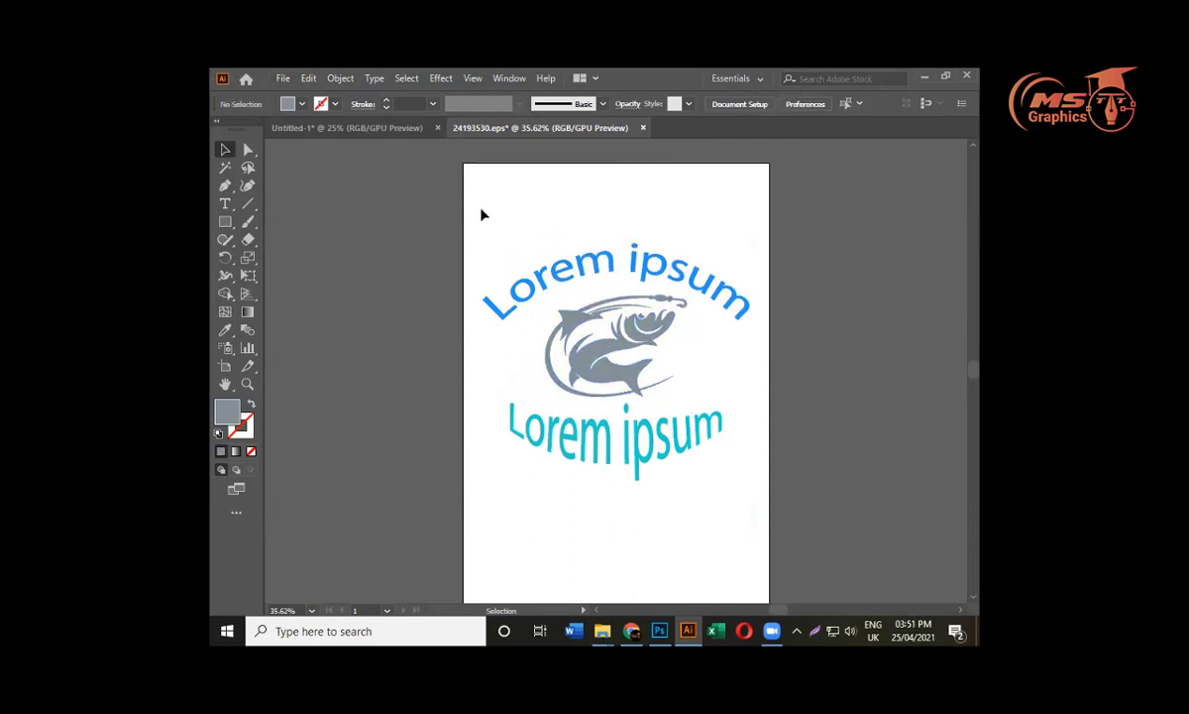
Save a copy of the fish design in the Downloads folder as 24193530 copy in Illustrator EPS format, using the Illustrator 10 EPS version
drag(481, 212, 535, 287)
click(282, 78)
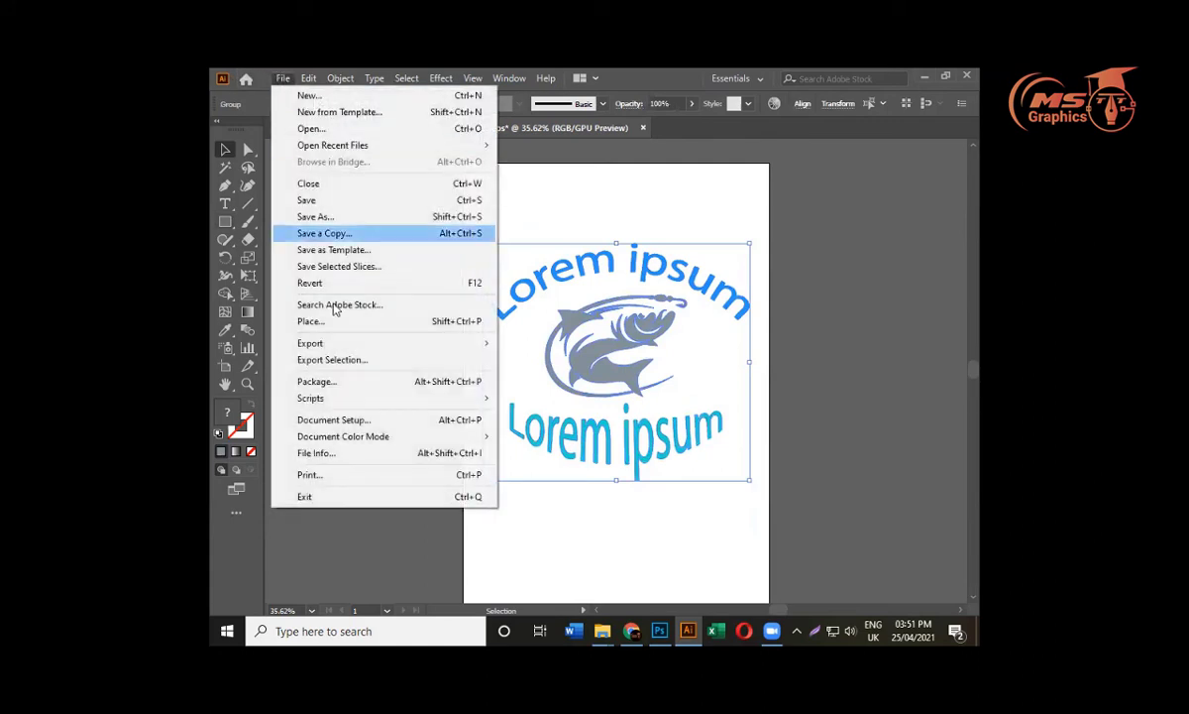
click(345, 233)
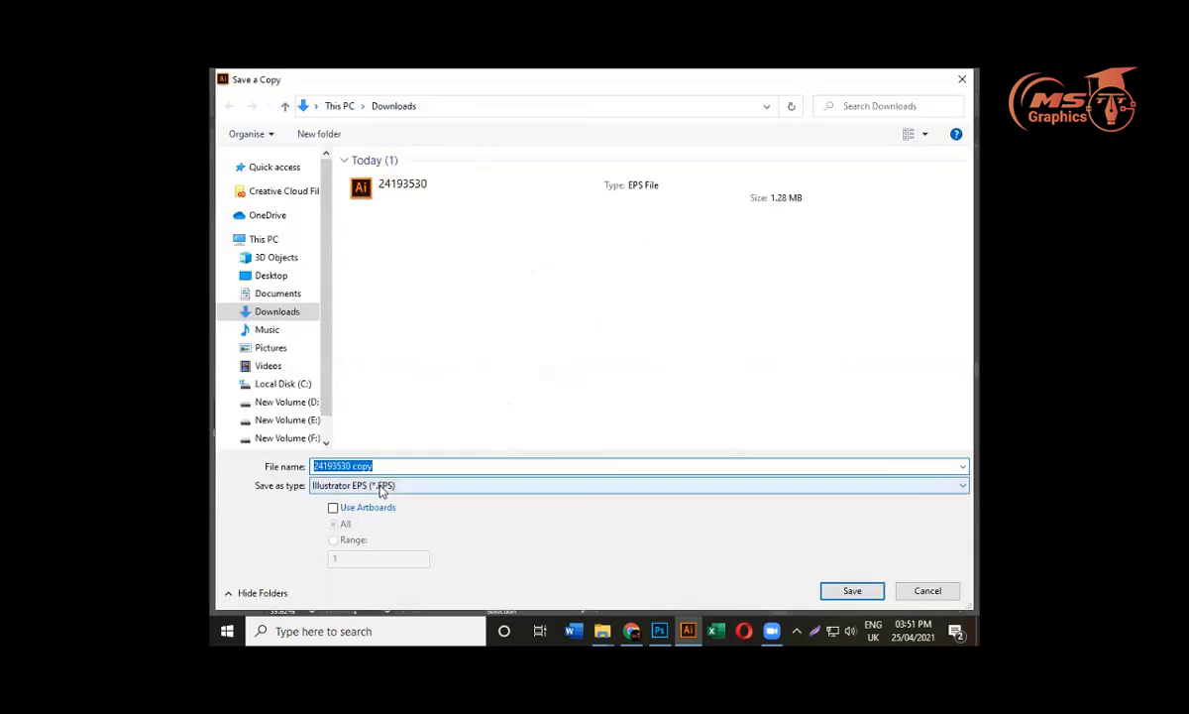
click(849, 592)
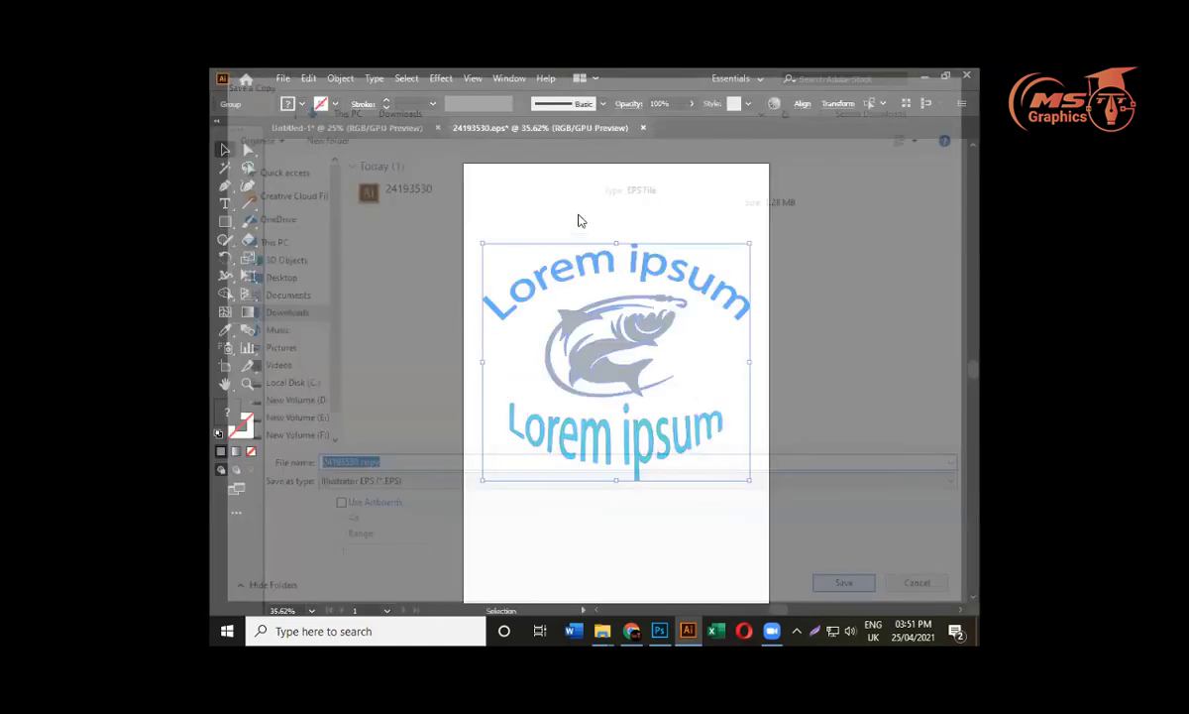
click(570, 134)
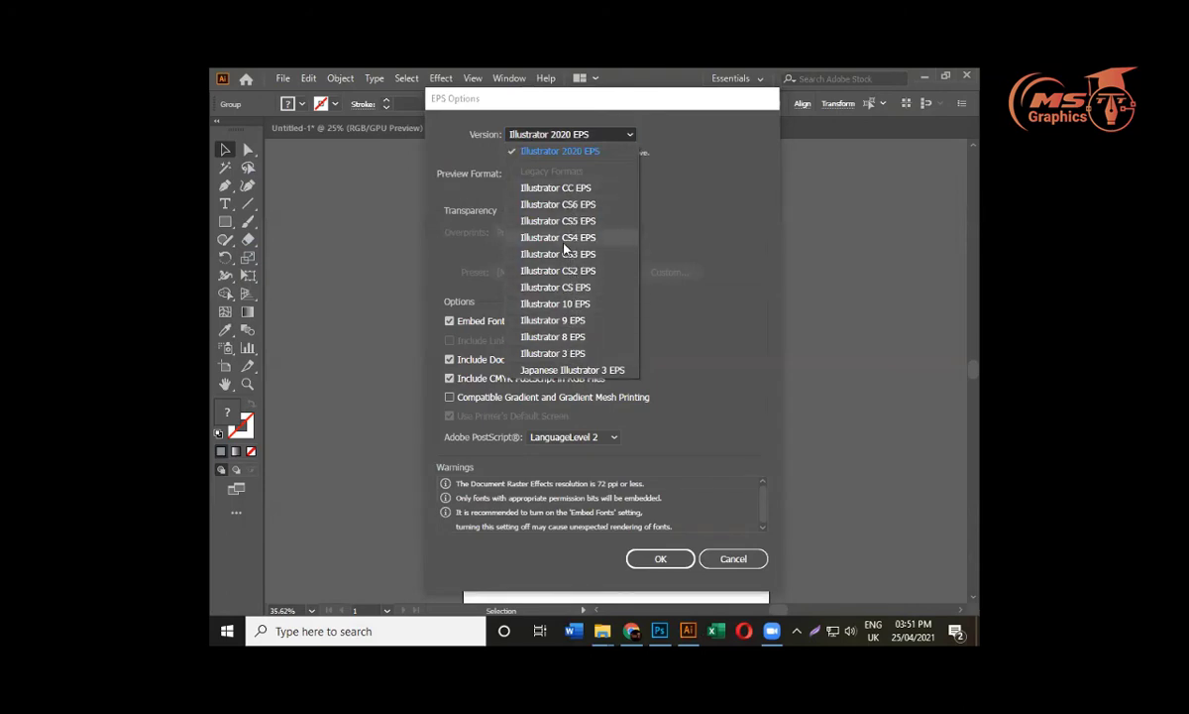
click(561, 304)
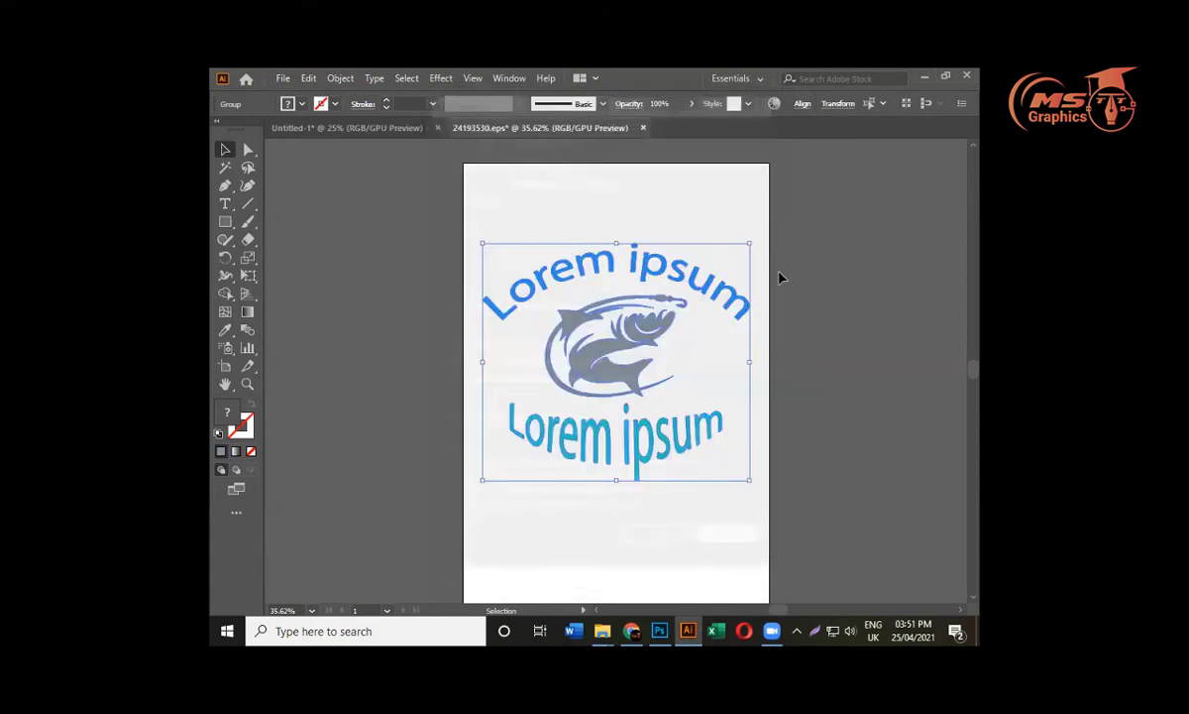
click(799, 258)
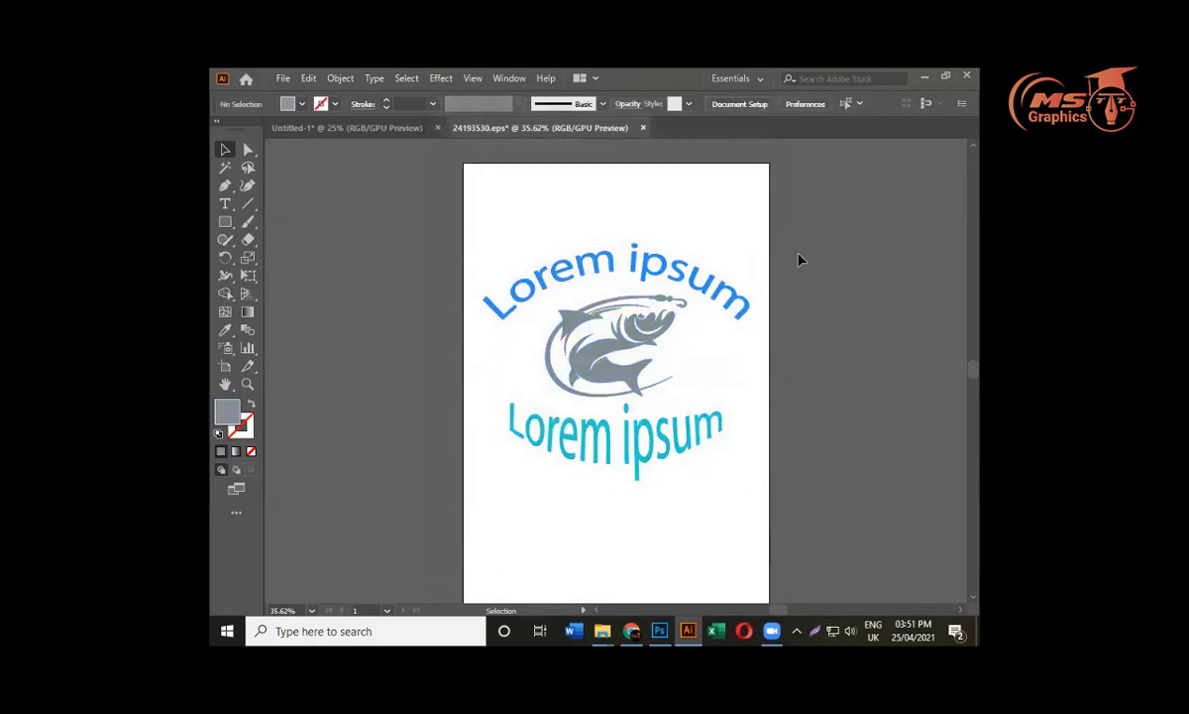
scroll(801, 258, down, 2)
scroll(799, 258, up, 2)
drag(475, 216, 702, 520)
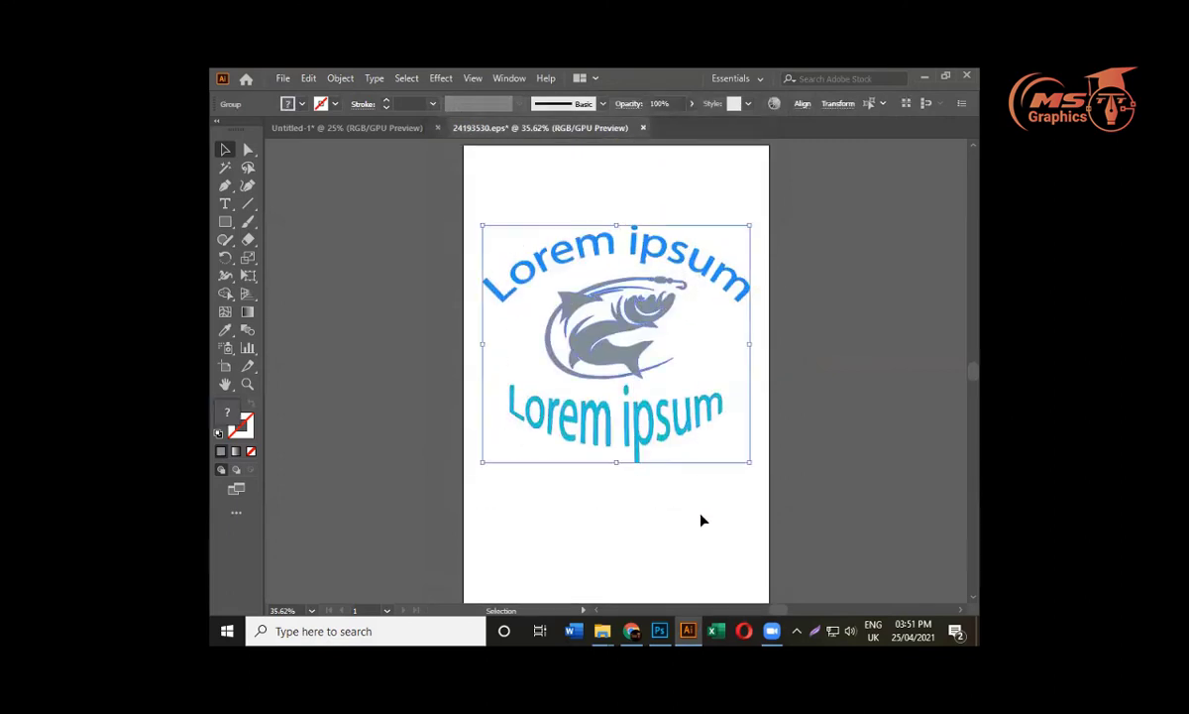
click(808, 387)
scroll(810, 384, down, 1)
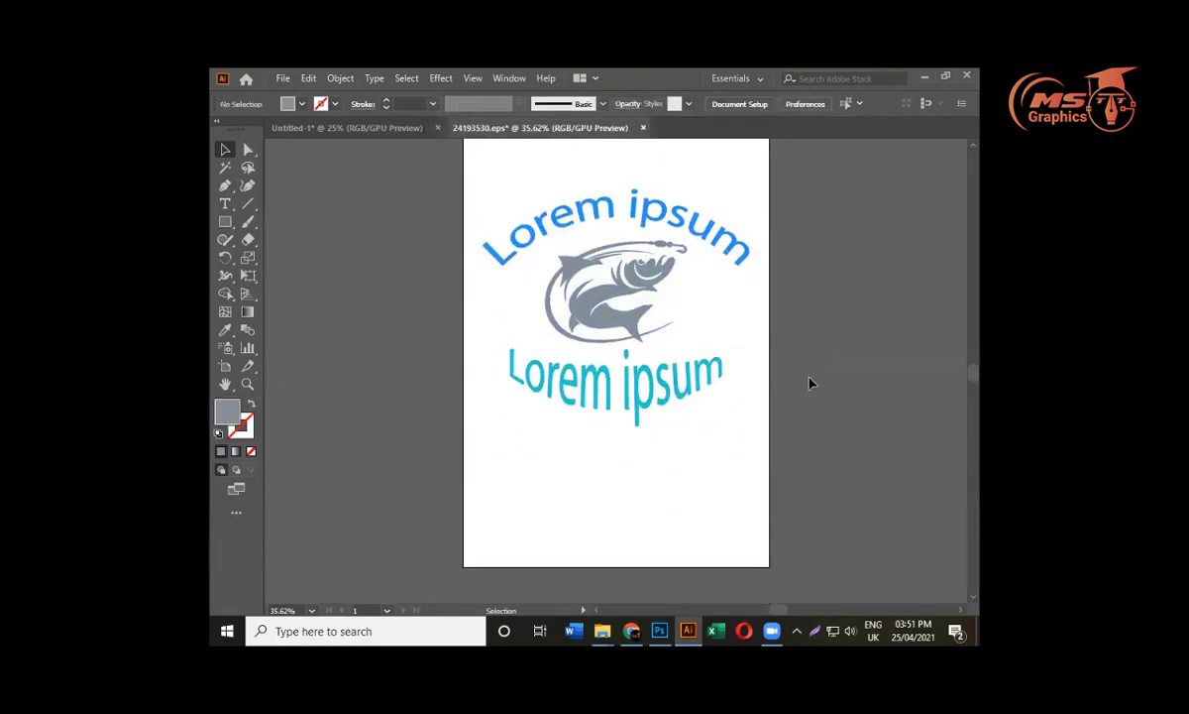
scroll(810, 383, up, 1)
click(585, 344)
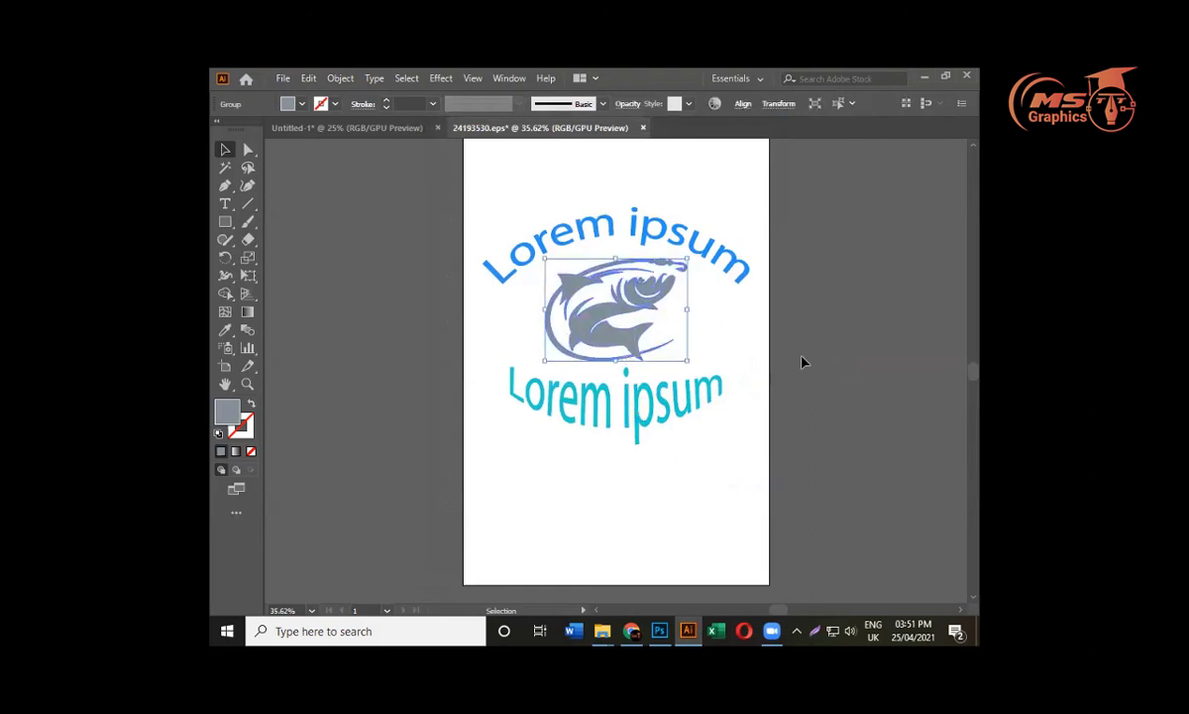